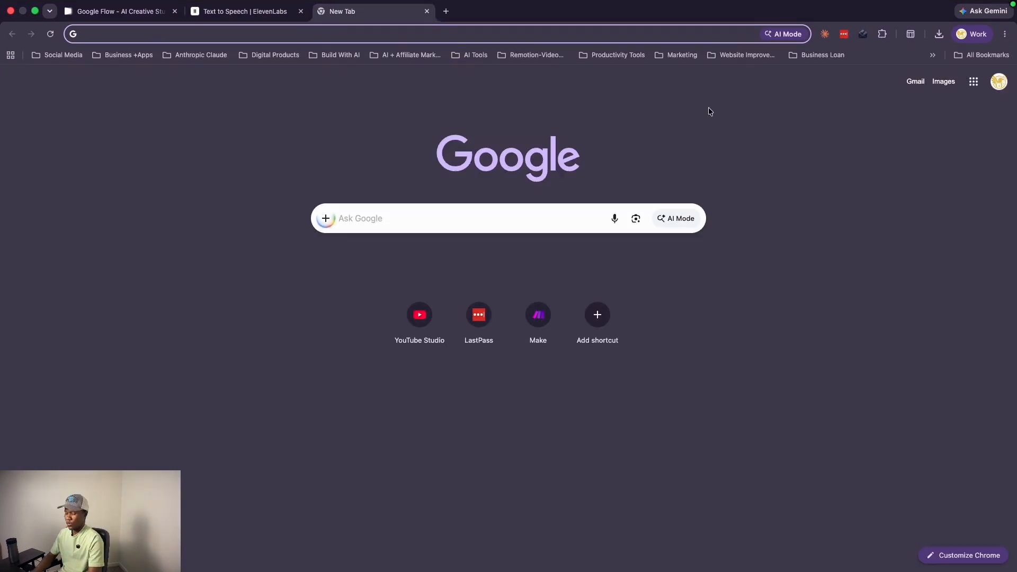
Open the claude.ai downloads page and look through the Microsoft 365, Claude Design, Chrome, Desktop and Claude Code options.
{"action": "type", "text": "claude.ai"}
{"action": "key", "text": "Down"}
{"action": "key", "text": "Return"}
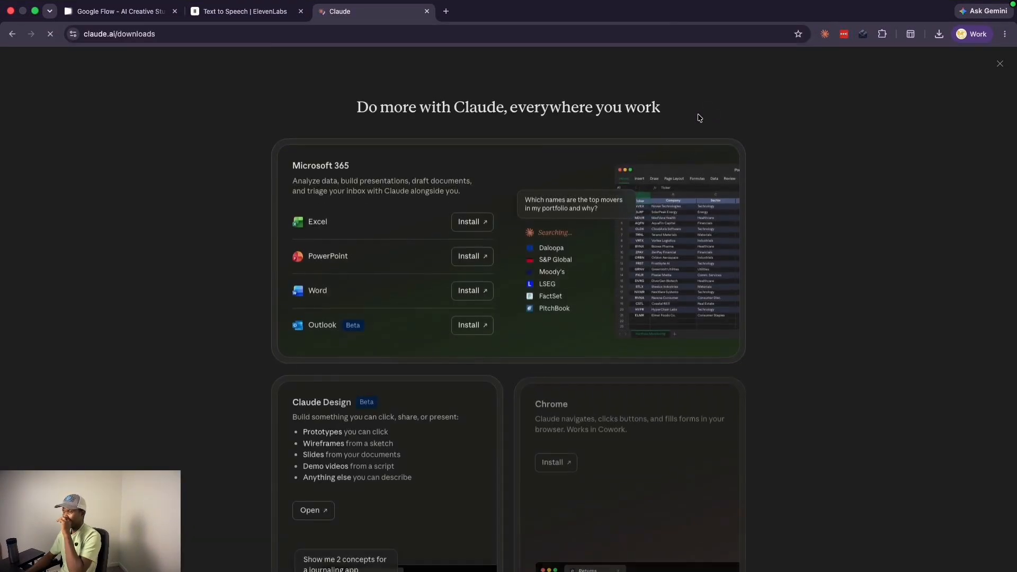
{"action": "scroll", "coordinate": [468, 266], "scroll_direction": "down", "scroll_amount": 5}
{"action": "scroll", "coordinate": [368, 341], "scroll_direction": "down", "scroll_amount": 5}
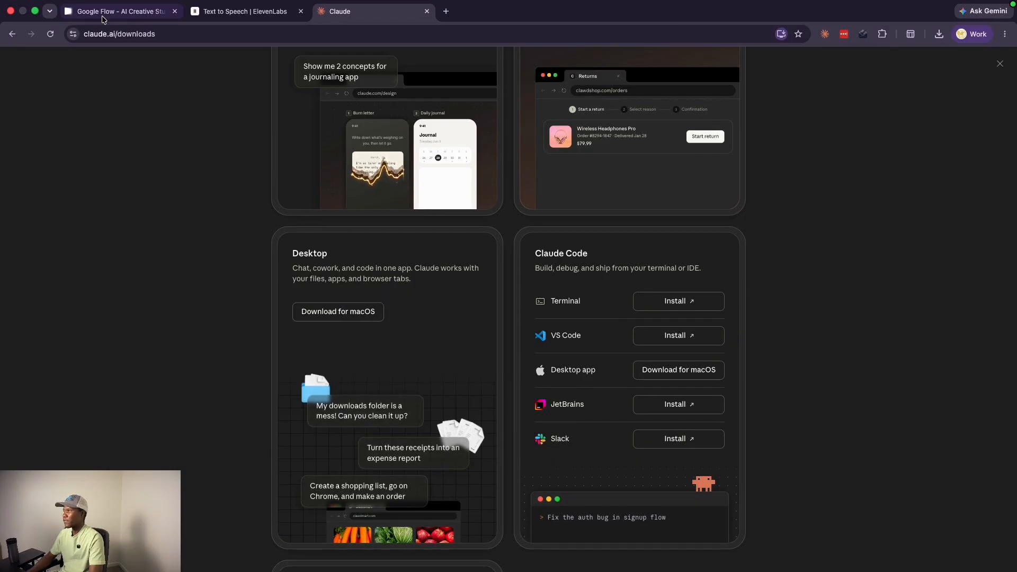
{"action": "scroll", "coordinate": [409, 342], "scroll_direction": "up", "scroll_amount": 1}
{"action": "scroll", "coordinate": [408, 342], "scroll_direction": "up", "scroll_amount": 8}
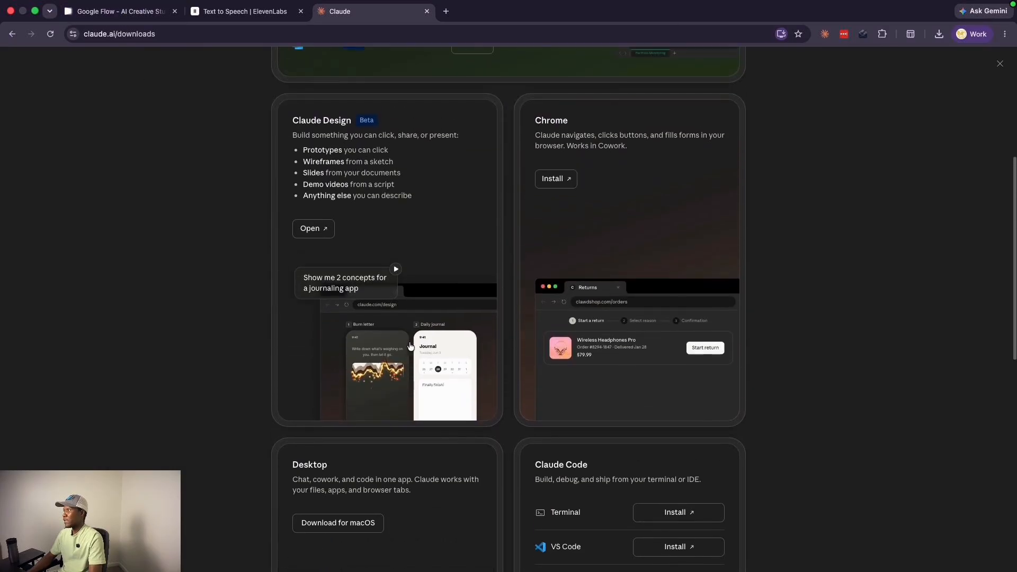
Switch to the Claude desktop app, keep Cowork mode selected and open the list of projects.
{"action": "key", "text": "ctrl+Left"}
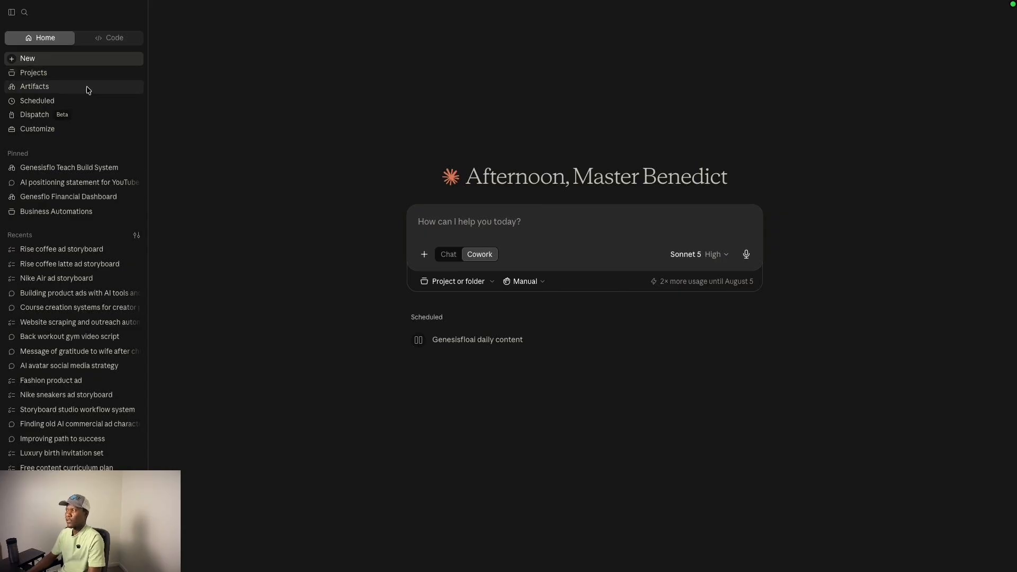
{"action": "left_click", "coordinate": [449, 256]}
{"action": "left_click", "coordinate": [486, 258]}
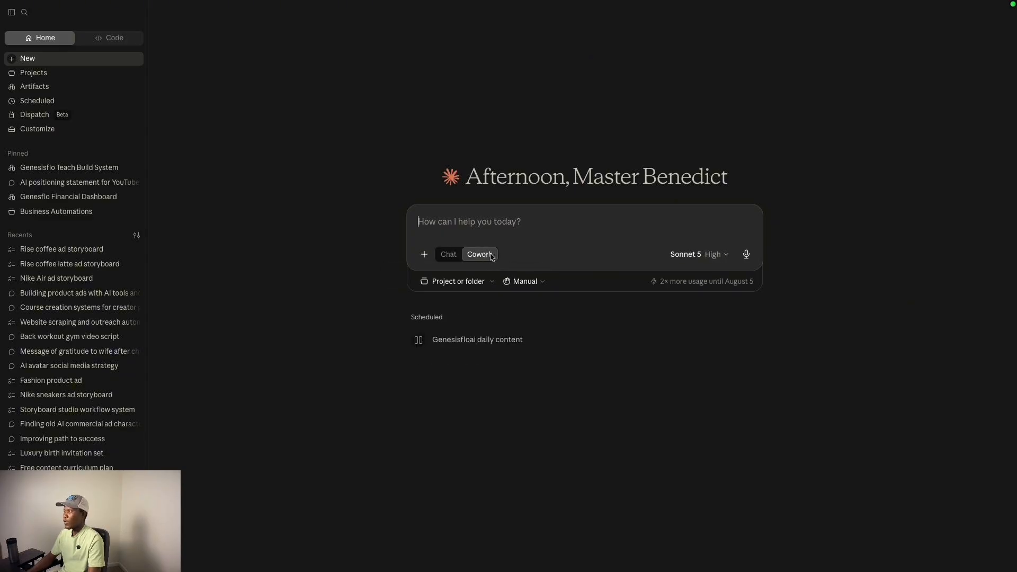
{"action": "left_click", "coordinate": [59, 78]}
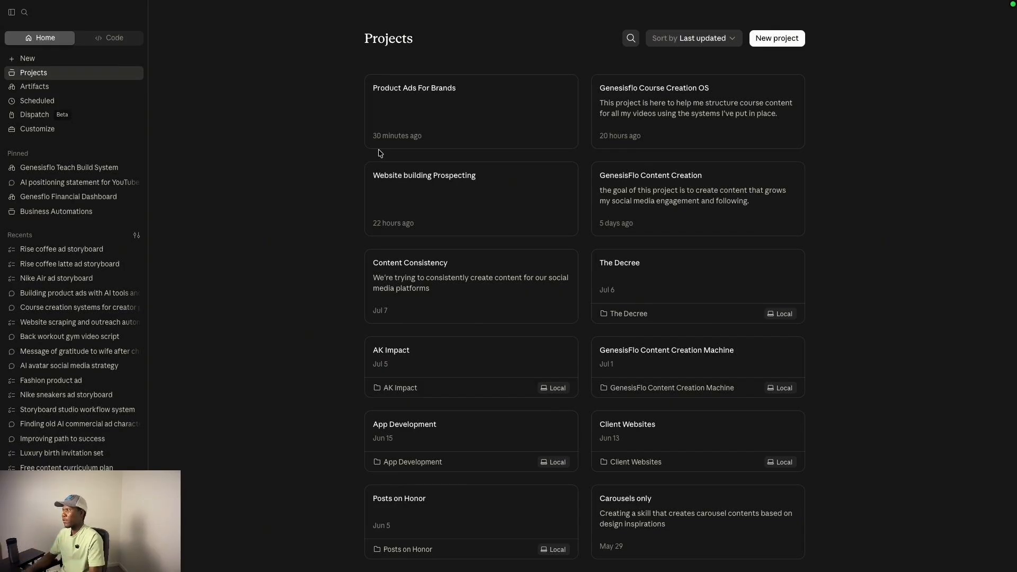
{"action": "left_click", "coordinate": [430, 118]}
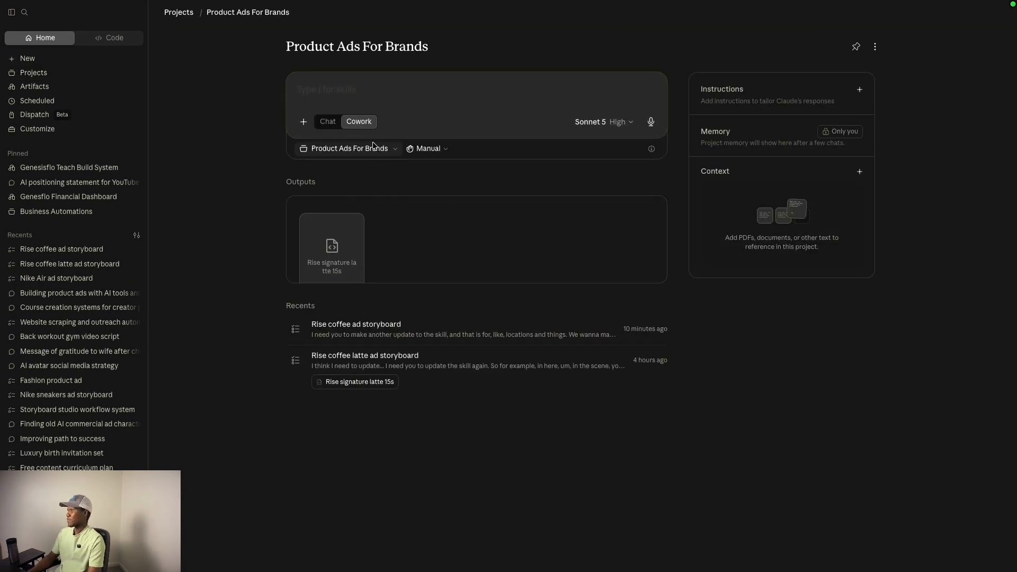
{"action": "left_click", "coordinate": [32, 72]}
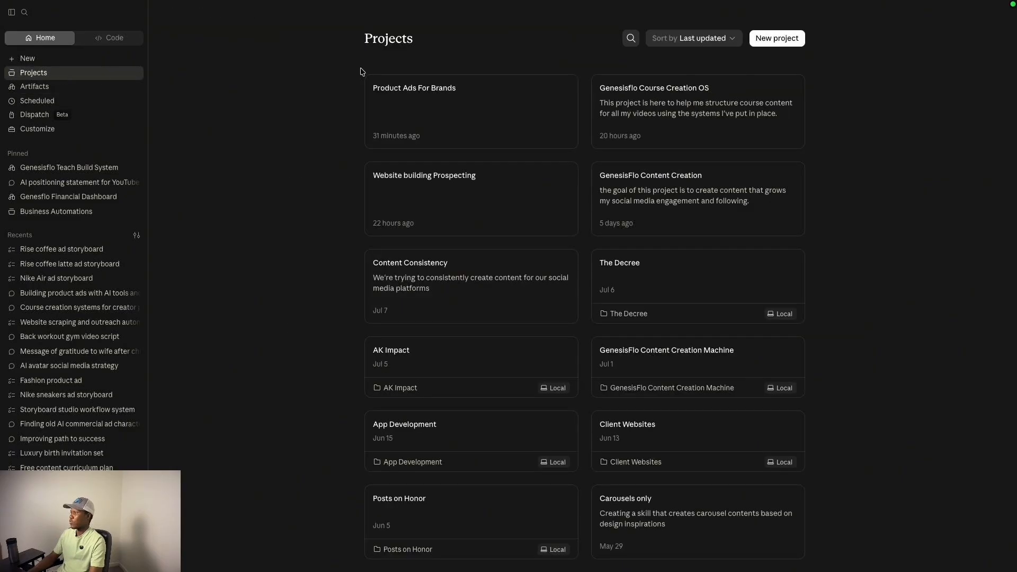
{"action": "left_click", "coordinate": [763, 40]}
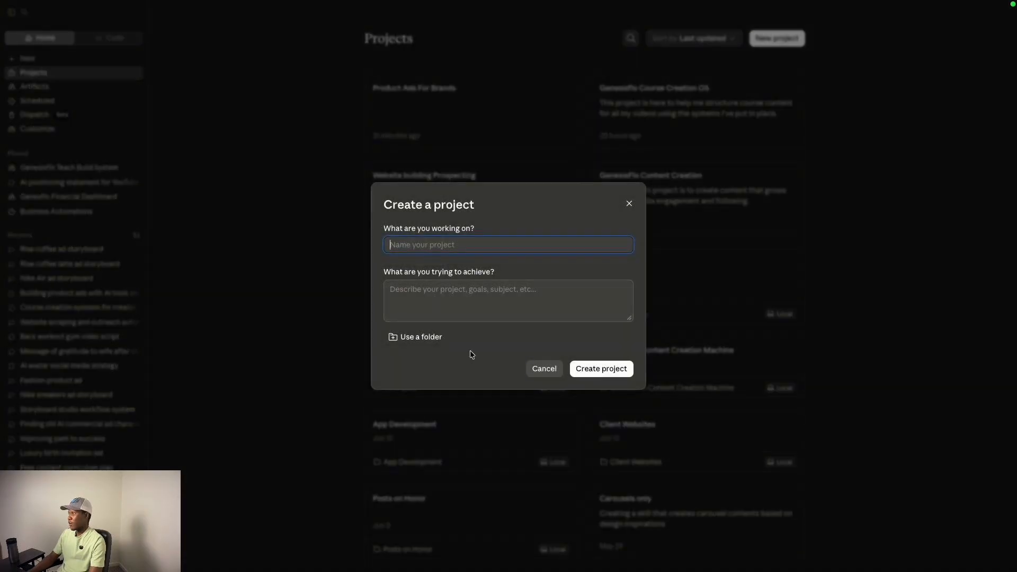
{"action": "left_click", "coordinate": [534, 369]}
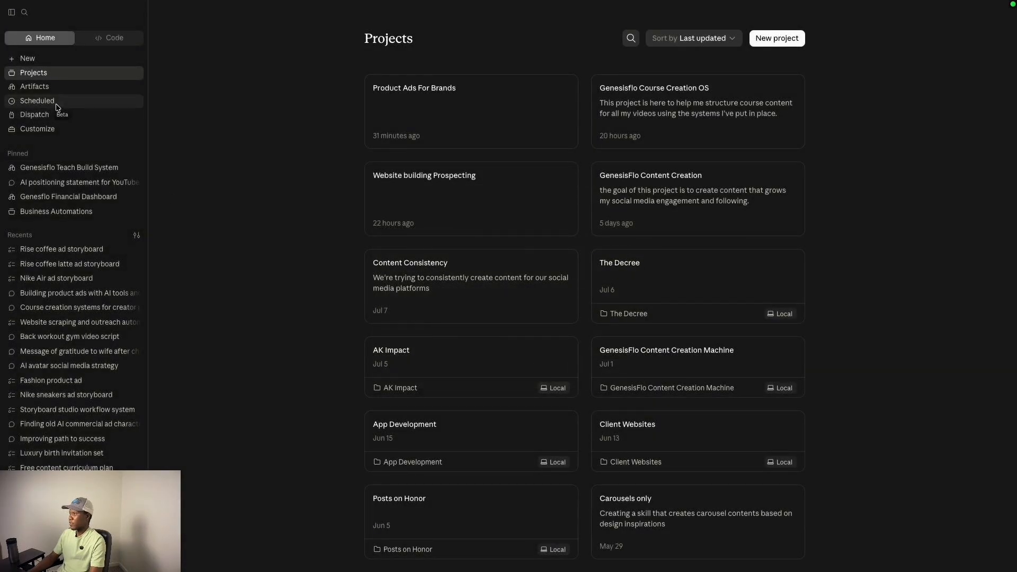
Open the Product Ads For Brands project and dictate a request for a fifteen-second, 9:16 detective-interrogation OREO ad with scripts and storyboard.
{"action": "left_click", "coordinate": [450, 95]}
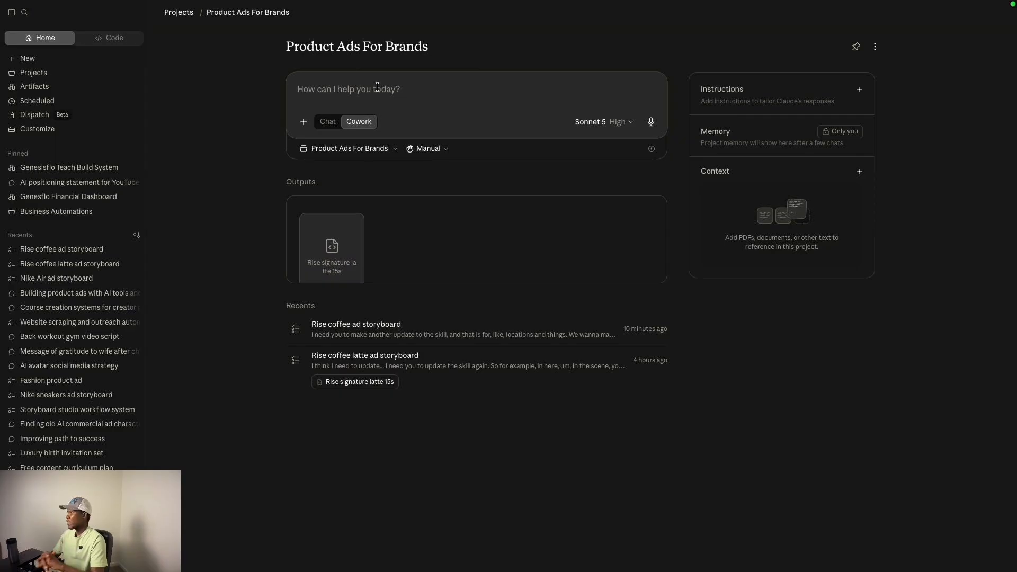
{"action": "left_click", "coordinate": [651, 120]}
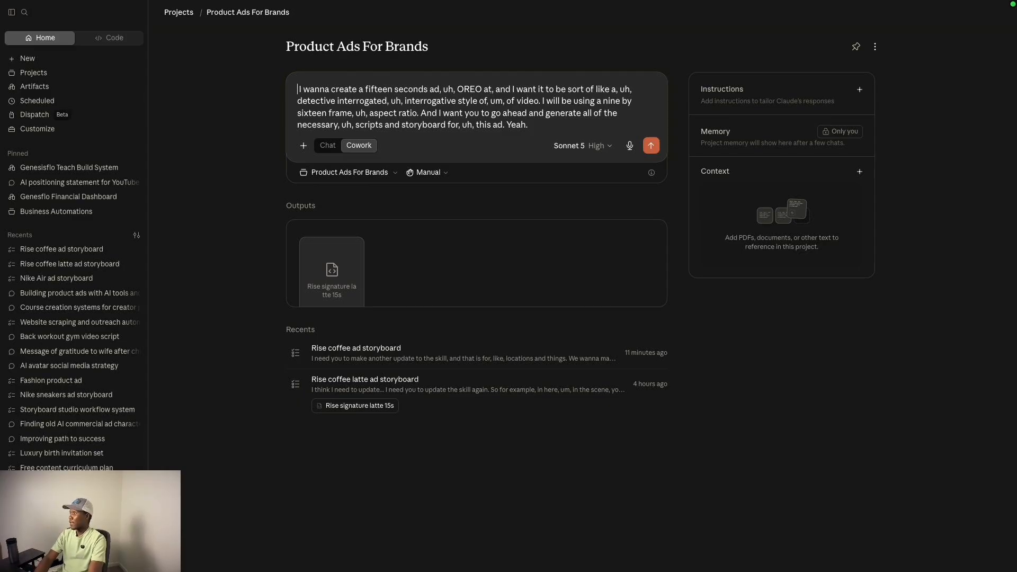
Add the /flow-storyboard-builder skill before the dictated OREO ad request, submit it and dismiss the unknown-skill warning.
{"action": "type", "text": "/ "}
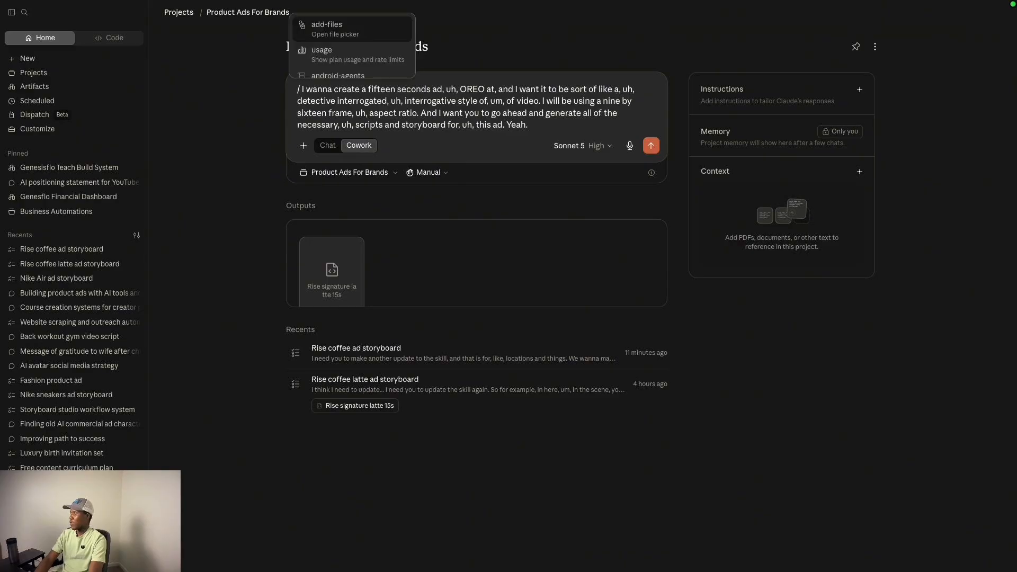
{"action": "type", "text": "flows"}
{"action": "key", "text": "BackSpace"}
{"action": "key", "text": "BackSpace"}
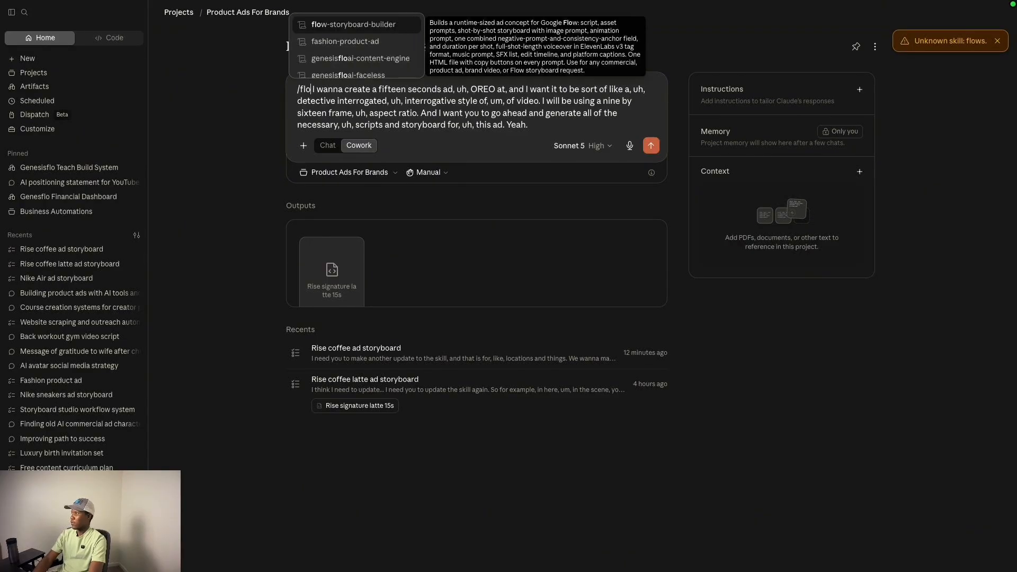
{"action": "key", "text": "BackSpace"}
{"action": "key", "text": "BackSpace"}
{"action": "key", "text": "BackSpace"}
{"action": "key", "text": "BackSpace"}
{"action": "type", "text": "/flow-storyboard-builder"}
{"action": "key", "text": "Return"}
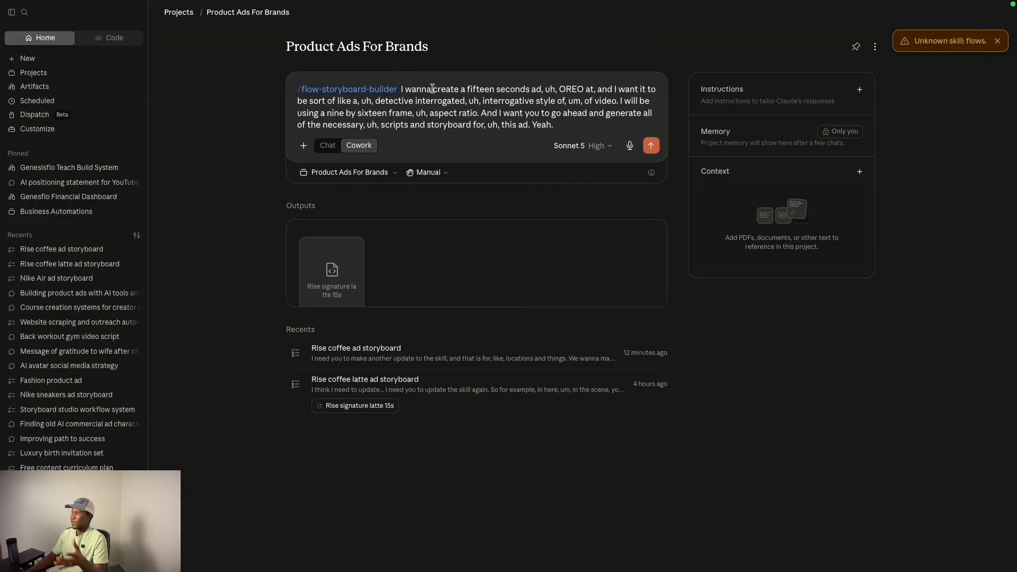
{"action": "left_click", "coordinate": [651, 145]}
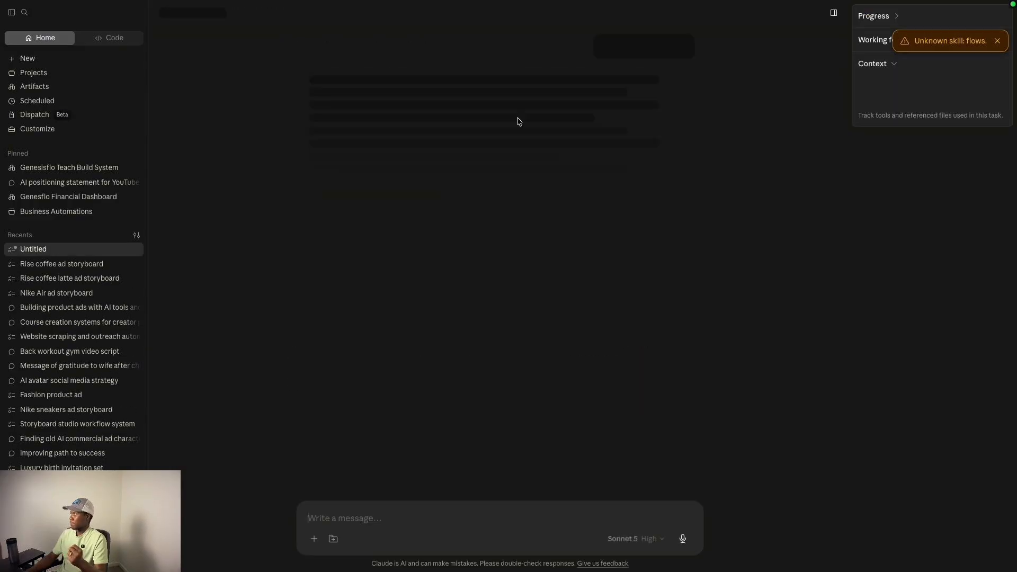
{"action": "left_click", "coordinate": [997, 40]}
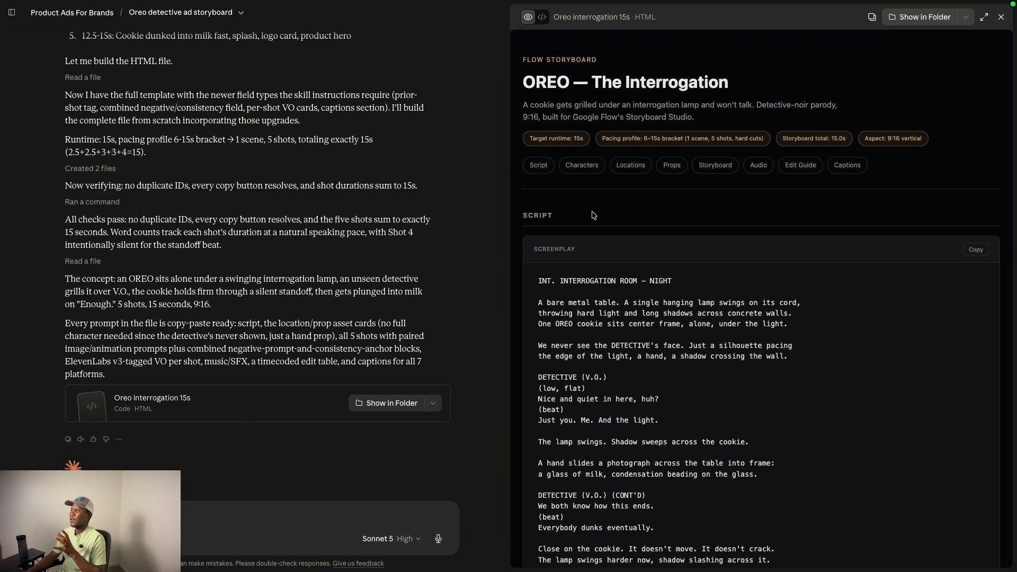
Review the screenplay of the generated Oreo interrogation 15s storyboard file and check the file's opening options.
{"action": "scroll", "coordinate": [594, 215], "scroll_direction": "down", "scroll_amount": 3}
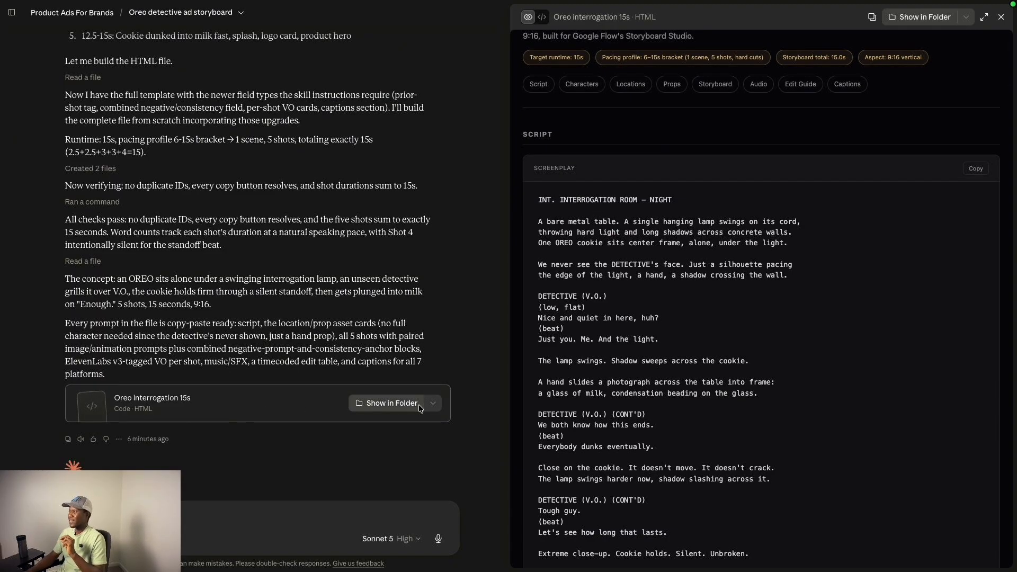
{"action": "left_click", "coordinate": [432, 405]}
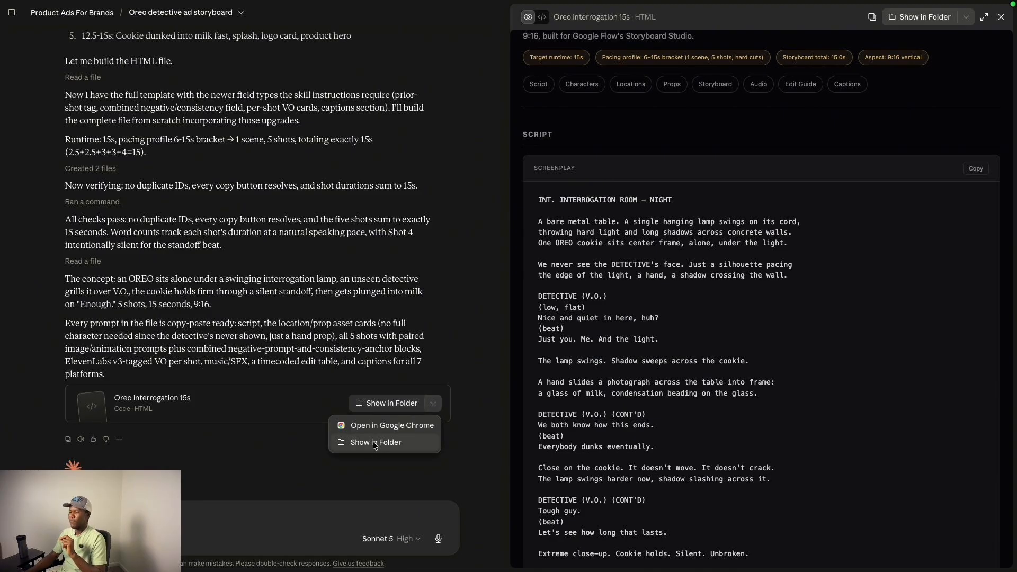
{"action": "left_click", "coordinate": [225, 406]}
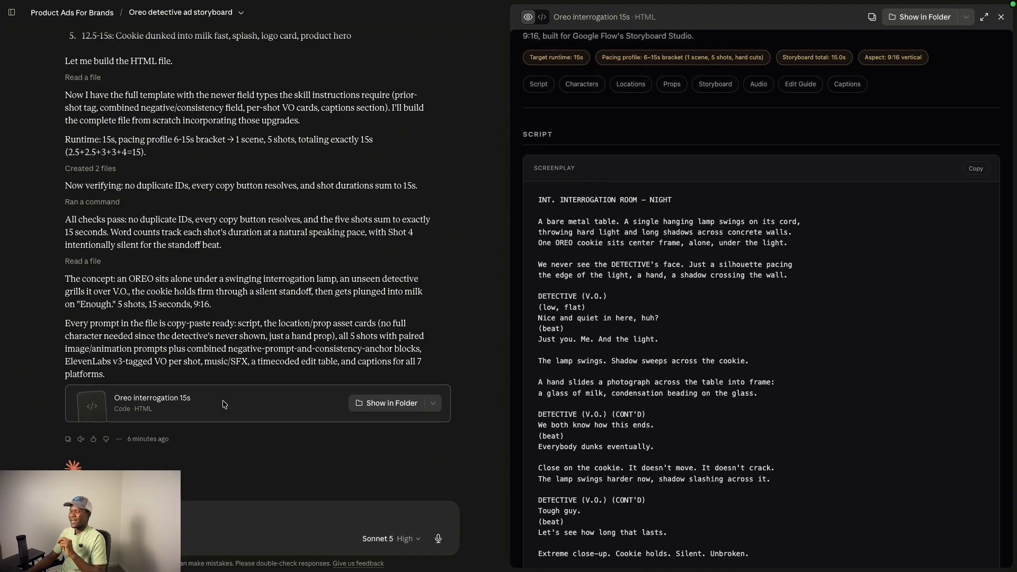
{"action": "scroll", "coordinate": [236, 274], "scroll_direction": "down", "scroll_amount": 1}
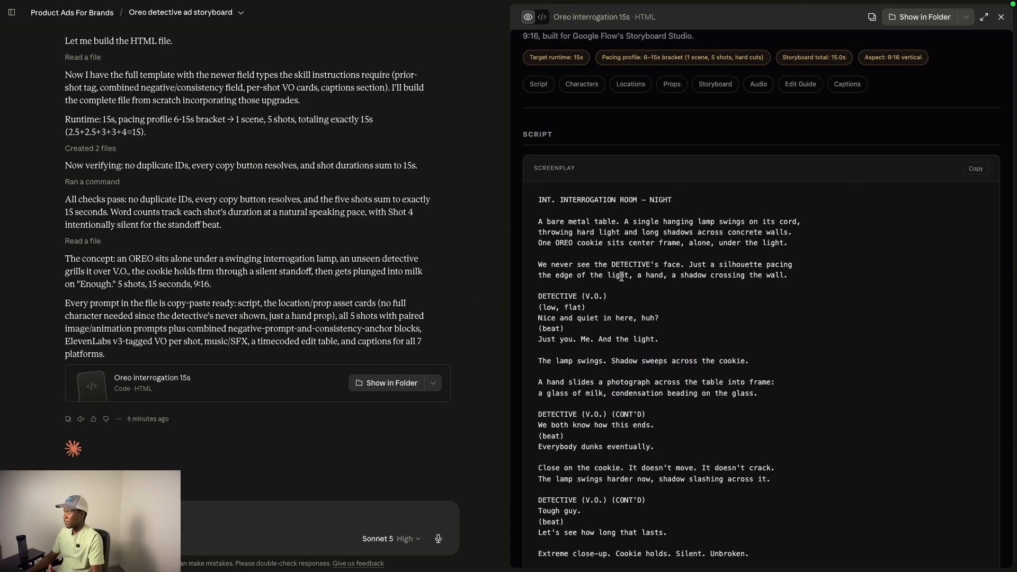
{"action": "scroll", "coordinate": [621, 276], "scroll_direction": "down", "scroll_amount": 2}
{"action": "scroll", "coordinate": [588, 207], "scroll_direction": "up", "scroll_amount": 3}
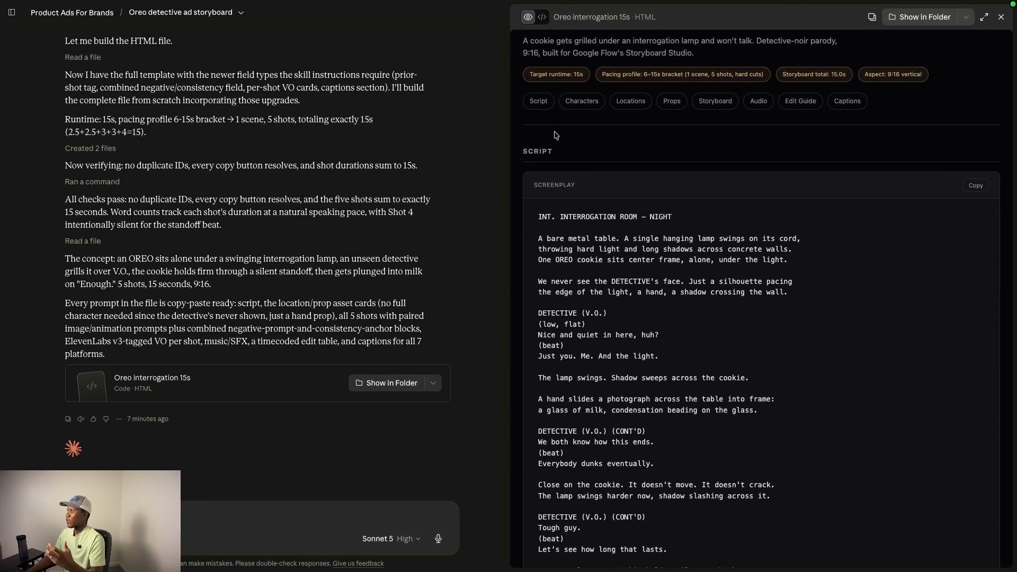
{"action": "scroll", "coordinate": [556, 135], "scroll_direction": "down", "scroll_amount": 2}
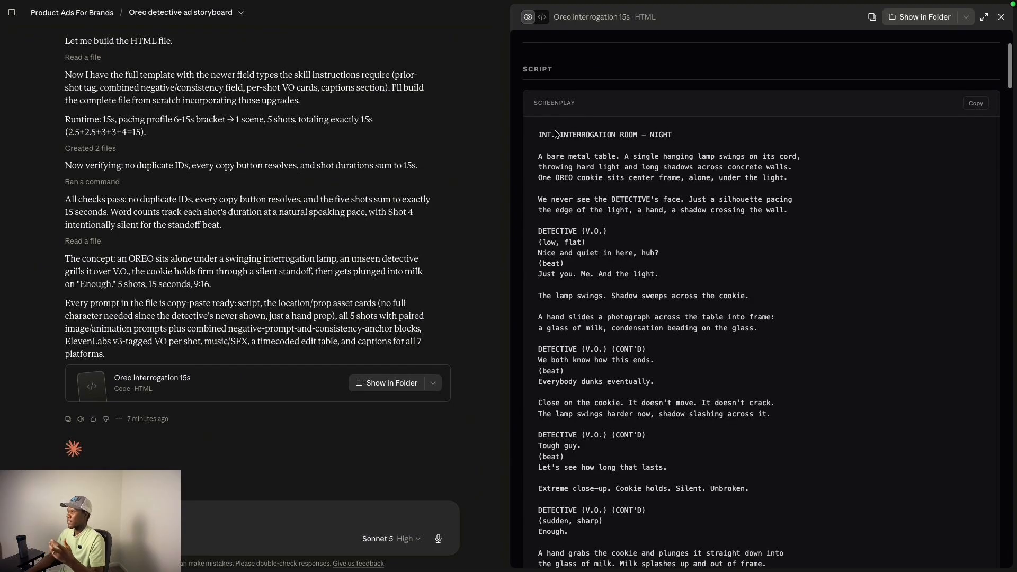
{"action": "scroll", "coordinate": [556, 133], "scroll_direction": "up", "scroll_amount": 4}
{"action": "scroll", "coordinate": [555, 134], "scroll_direction": "down", "scroll_amount": 5}
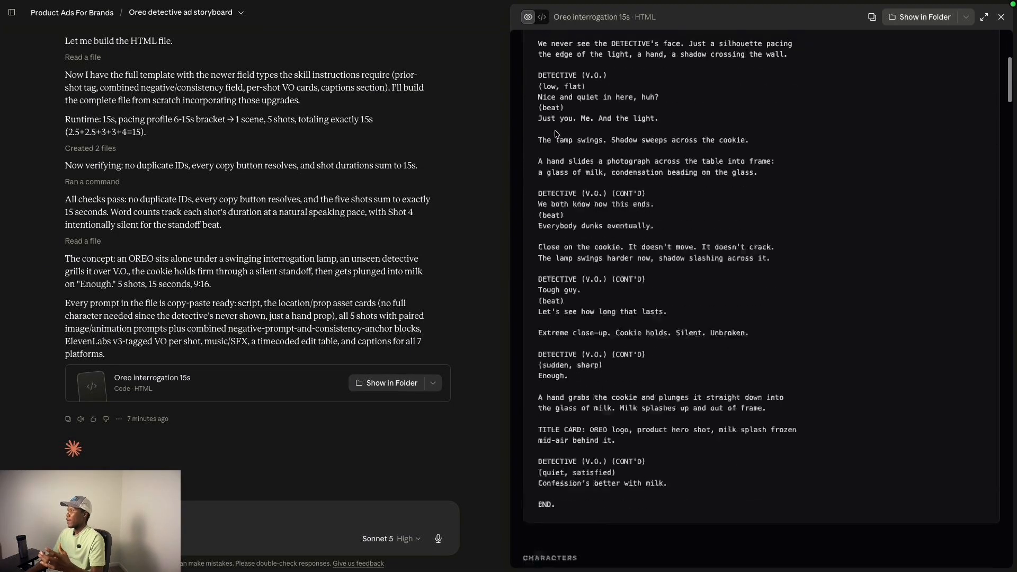
{"action": "scroll", "coordinate": [556, 135], "scroll_direction": "up", "scroll_amount": 2}
{"action": "scroll", "coordinate": [555, 130], "scroll_direction": "down", "scroll_amount": 10}
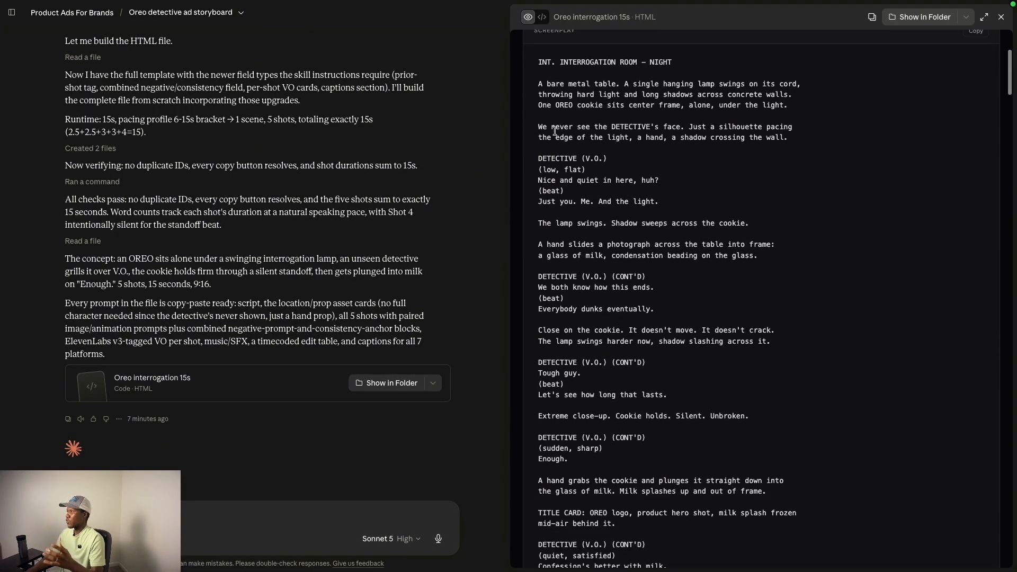
Examine the storyboard file's characters, locations and props, plus the frame descriptions and animation prompts of the interrogation room shots.
{"action": "scroll", "coordinate": [556, 133], "scroll_direction": "down", "scroll_amount": 7}
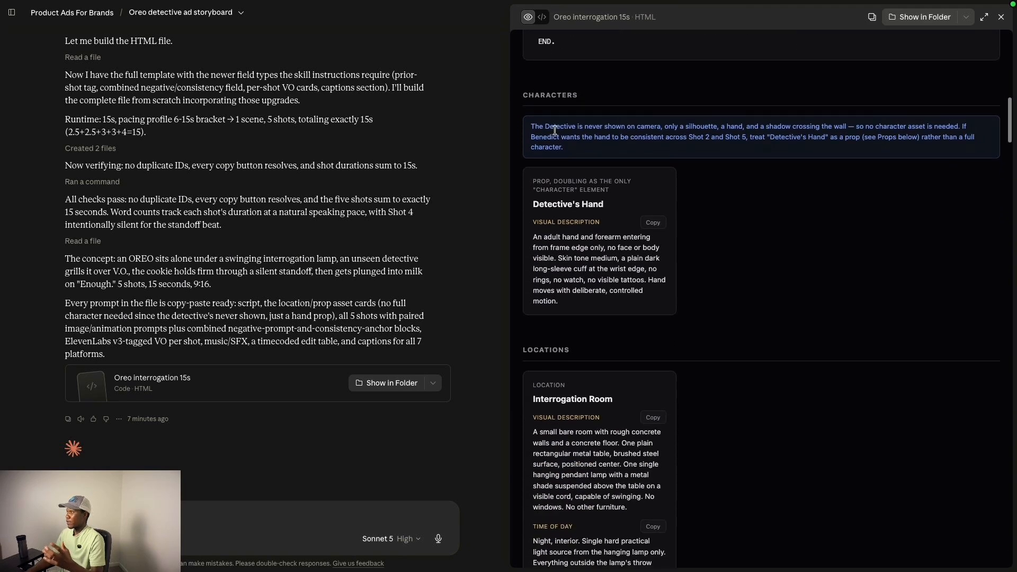
{"action": "scroll", "coordinate": [556, 134], "scroll_direction": "down", "scroll_amount": 4}
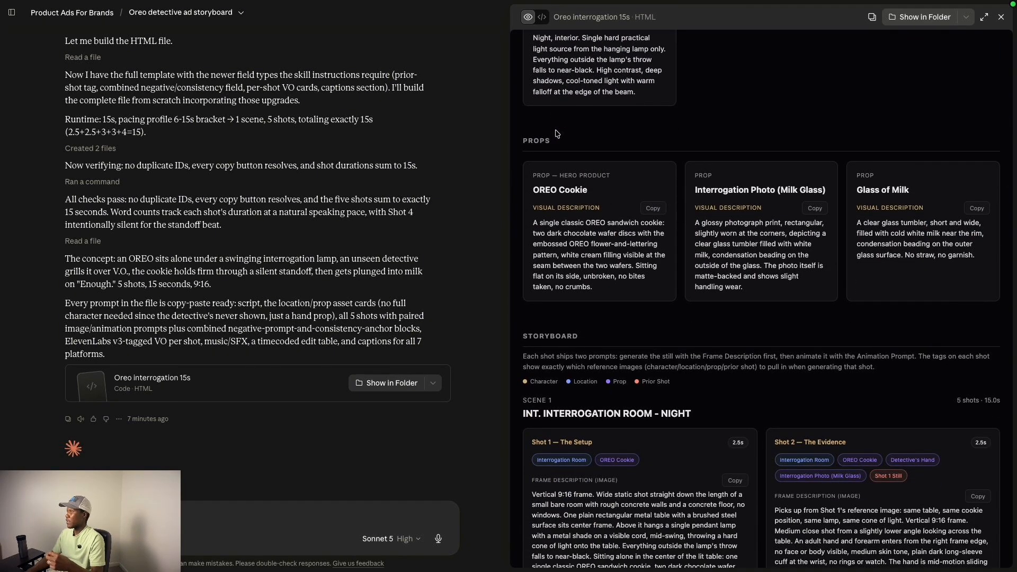
{"action": "scroll", "coordinate": [613, 212], "scroll_direction": "down", "scroll_amount": 5}
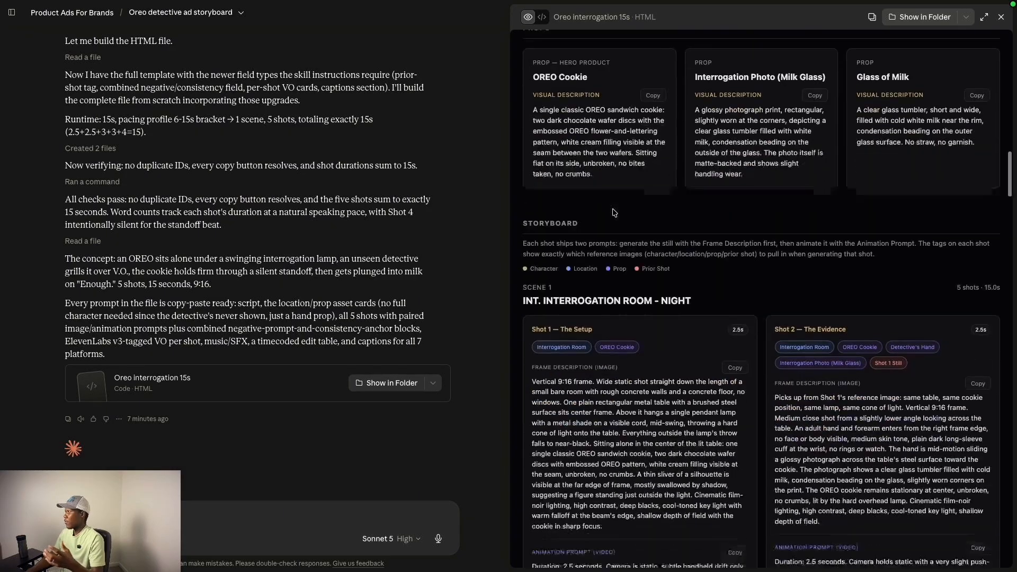
{"action": "scroll", "coordinate": [613, 211], "scroll_direction": "down", "scroll_amount": 1}
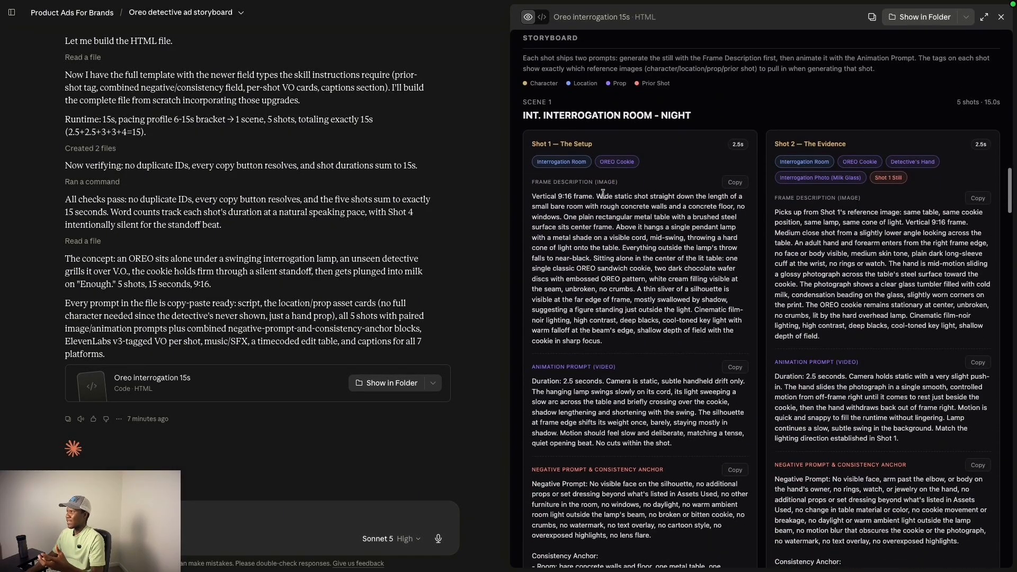
{"action": "scroll", "coordinate": [603, 181], "scroll_direction": "down", "scroll_amount": 1}
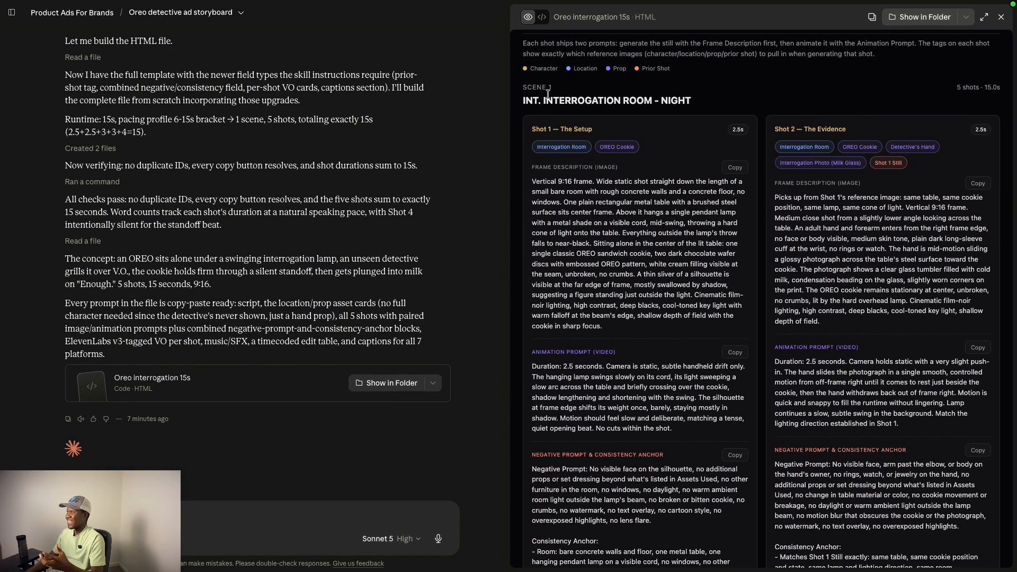
{"action": "scroll", "coordinate": [608, 149], "scroll_direction": "down", "scroll_amount": 8}
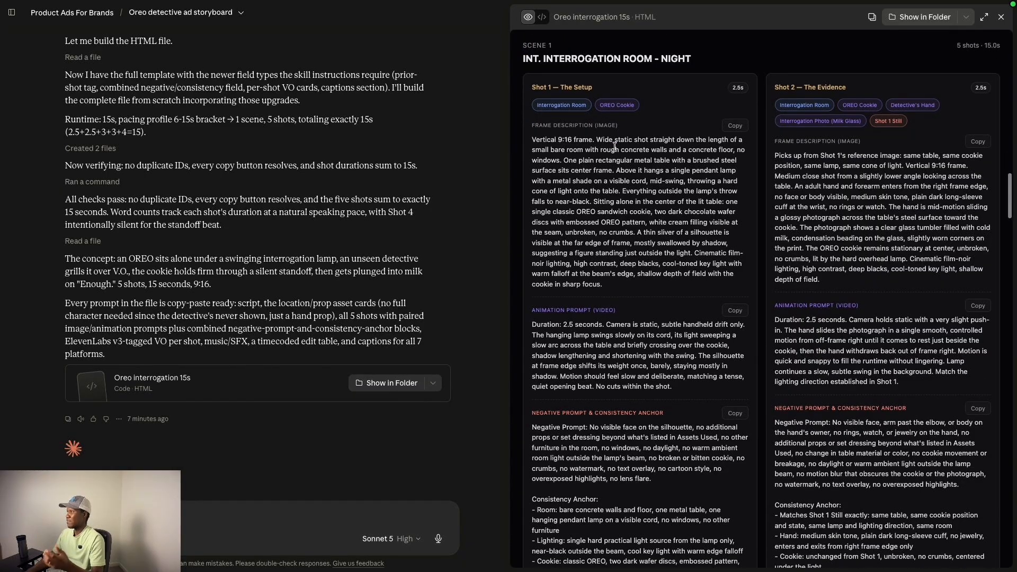
Examine the storyboard file's audio section, covering the per-shot voiceover lines, background music prompt and sound effects.
{"action": "scroll", "coordinate": [614, 148], "scroll_direction": "down", "scroll_amount": 15}
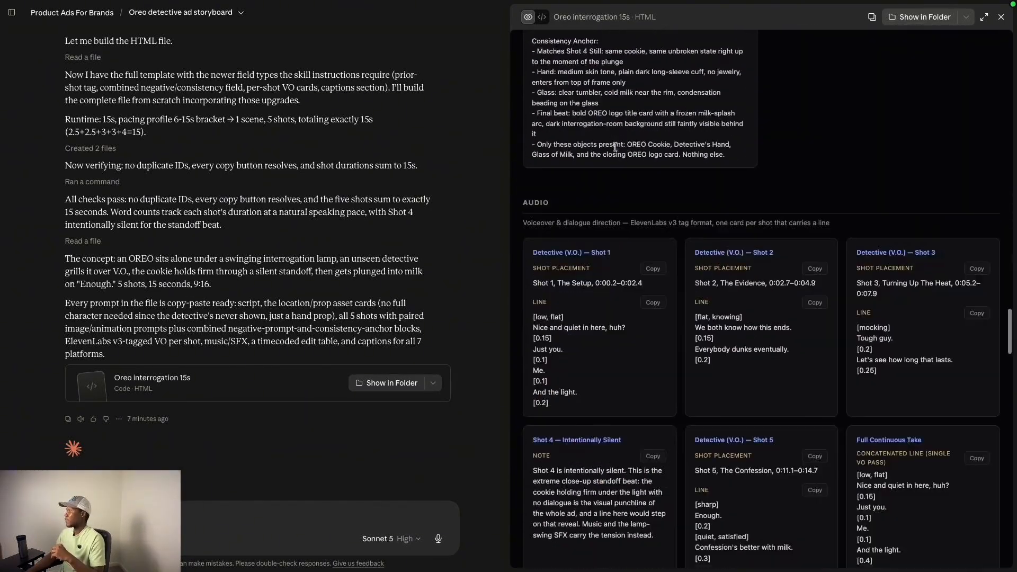
{"action": "scroll", "coordinate": [614, 150], "scroll_direction": "down", "scroll_amount": 15}
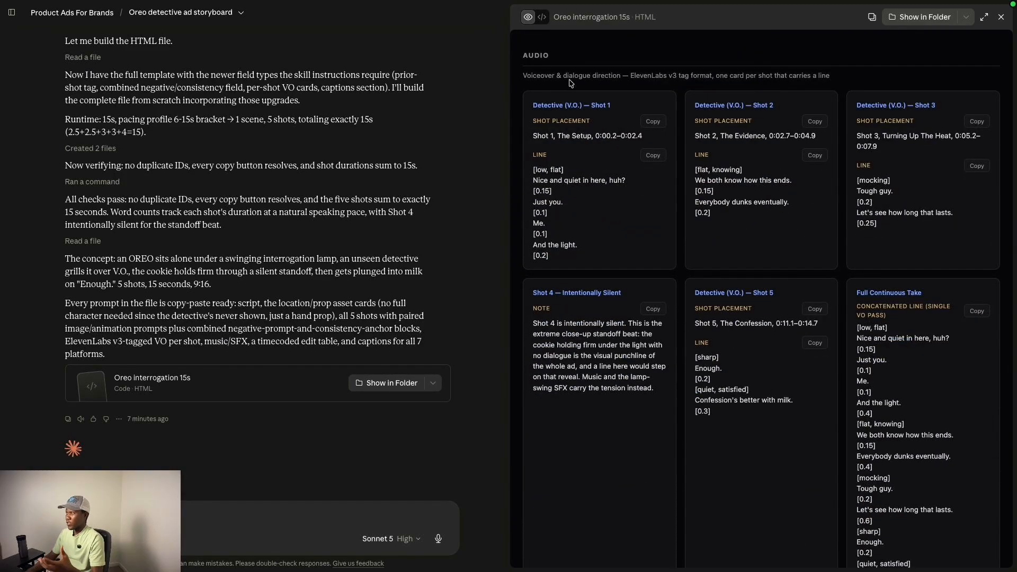
{"action": "scroll", "coordinate": [826, 298], "scroll_direction": "down", "scroll_amount": 10}
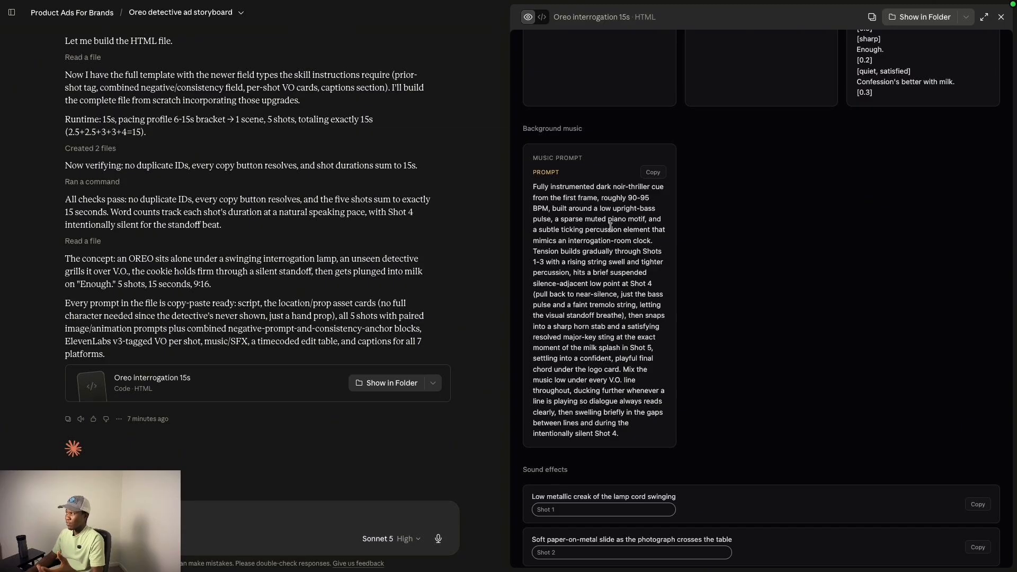
{"action": "scroll", "coordinate": [610, 228], "scroll_direction": "down", "scroll_amount": 6}
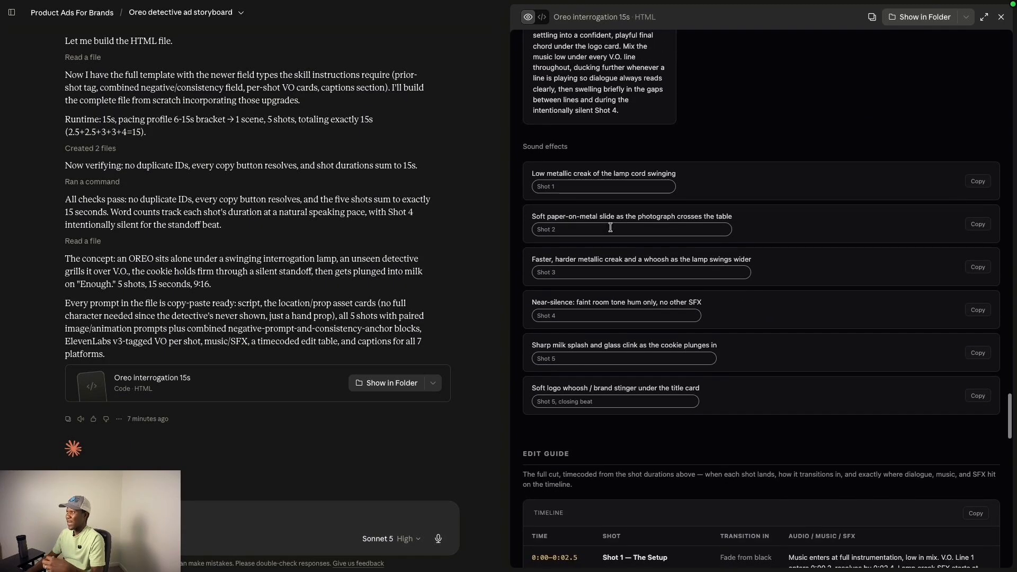
Review the storyboard file's edit guide timeline, assembly notes and platform captions.
{"action": "scroll", "coordinate": [610, 227], "scroll_direction": "down", "scroll_amount": 5}
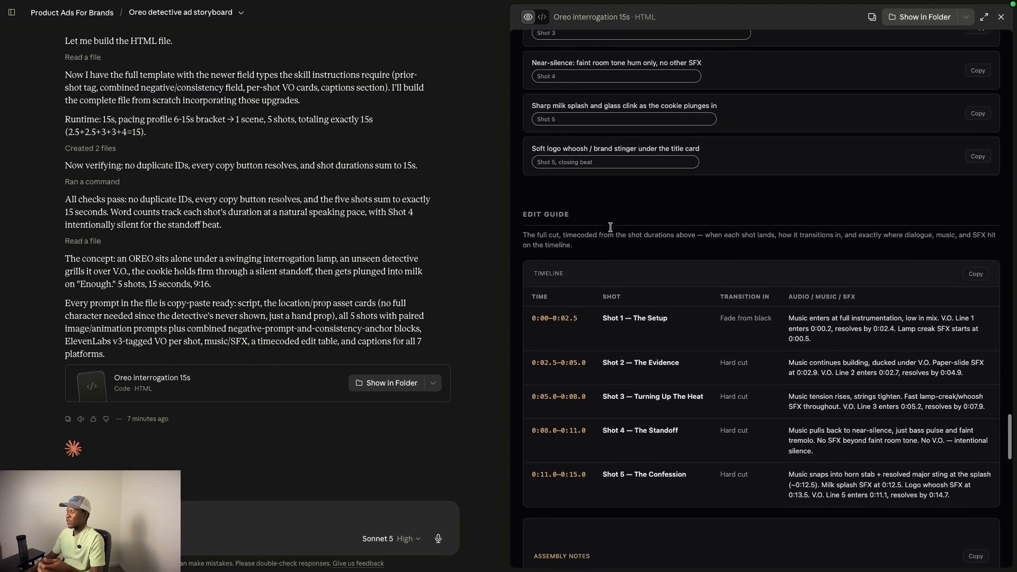
{"action": "scroll", "coordinate": [610, 231], "scroll_direction": "down", "scroll_amount": 6}
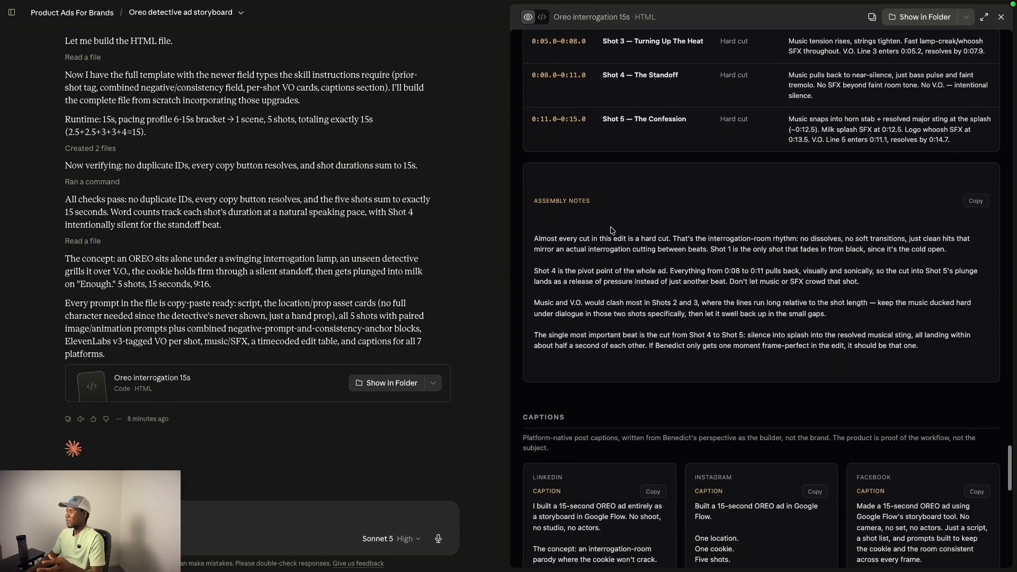
{"action": "scroll", "coordinate": [611, 229], "scroll_direction": "down", "scroll_amount": 1}
{"action": "scroll", "coordinate": [610, 227], "scroll_direction": "down", "scroll_amount": 4}
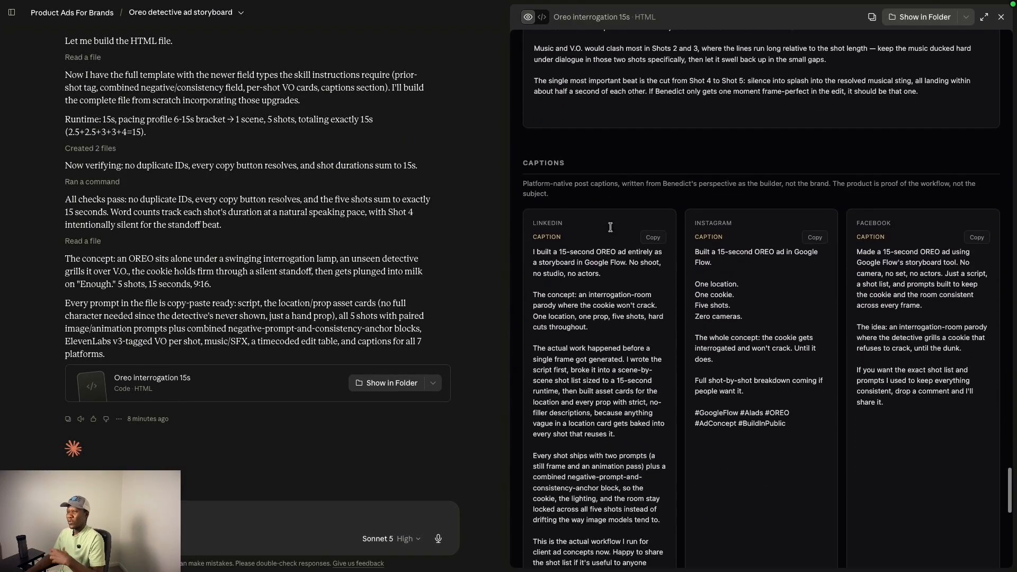
{"action": "scroll", "coordinate": [612, 230], "scroll_direction": "down", "scroll_amount": 1}
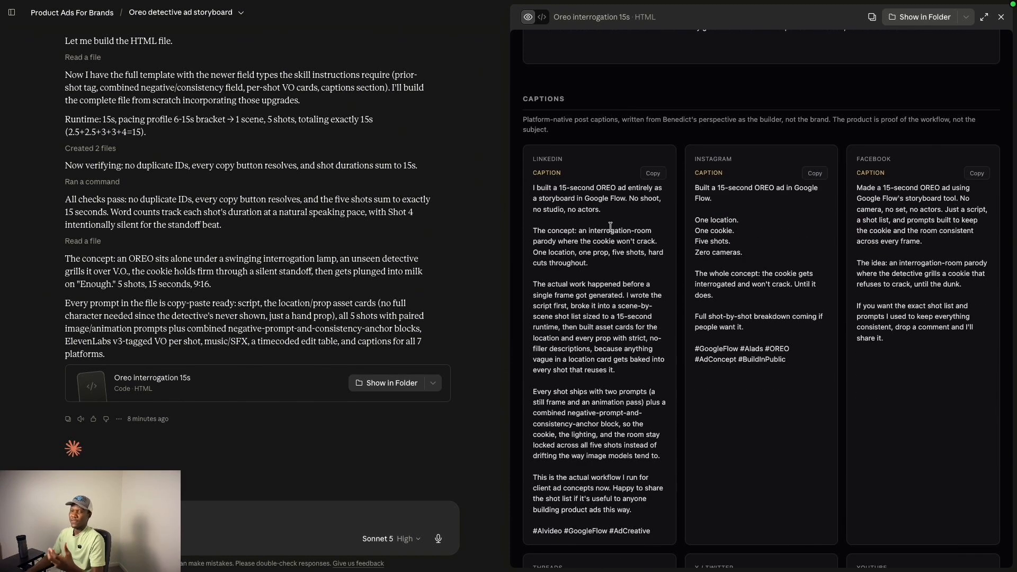
{"action": "scroll", "coordinate": [610, 228], "scroll_direction": "down", "scroll_amount": 1}
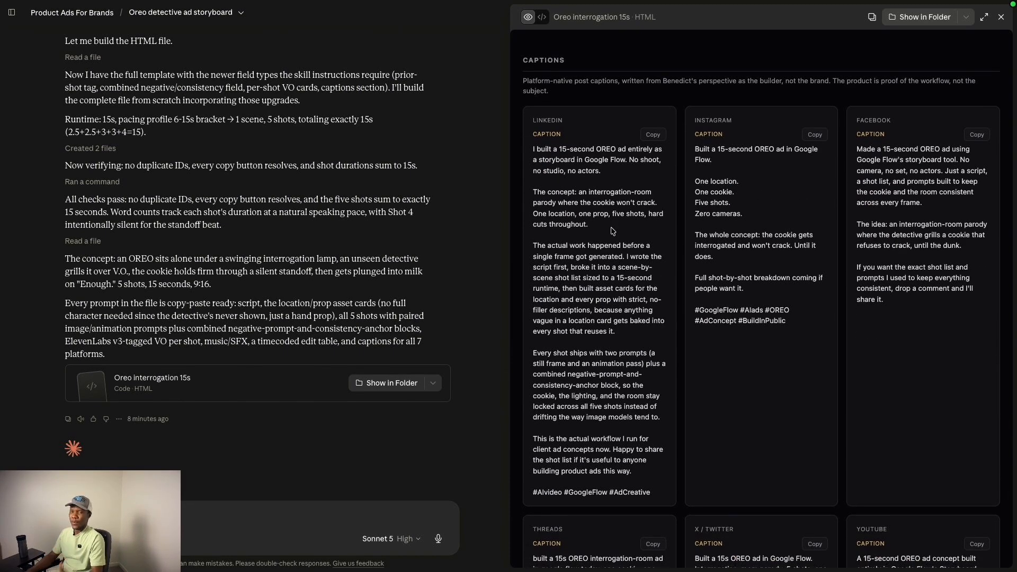
{"action": "scroll", "coordinate": [611, 228], "scroll_direction": "down", "scroll_amount": 5}
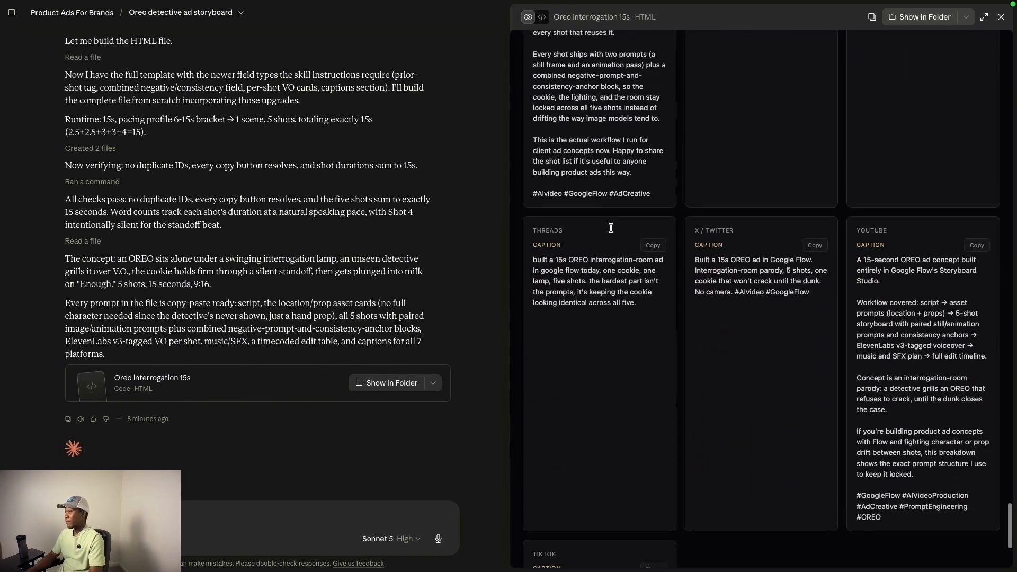
Revisit the storyboard file's screenplay and its character, location and prop descriptions.
{"action": "scroll", "coordinate": [610, 228], "scroll_direction": "up", "scroll_amount": 15}
{"action": "scroll", "coordinate": [610, 227], "scroll_direction": "up", "scroll_amount": 8}
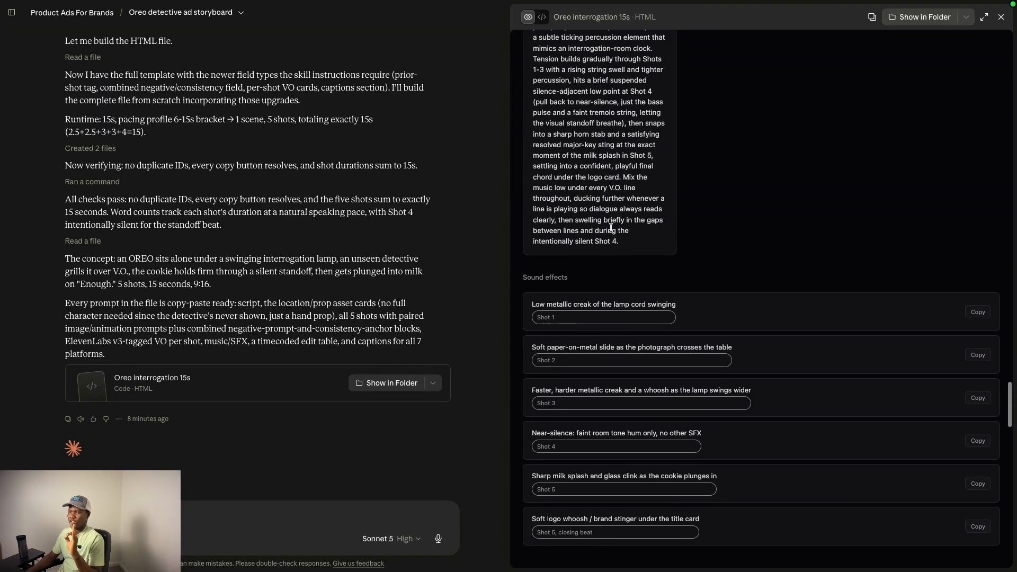
{"action": "scroll", "coordinate": [610, 228], "scroll_direction": "up", "scroll_amount": 20}
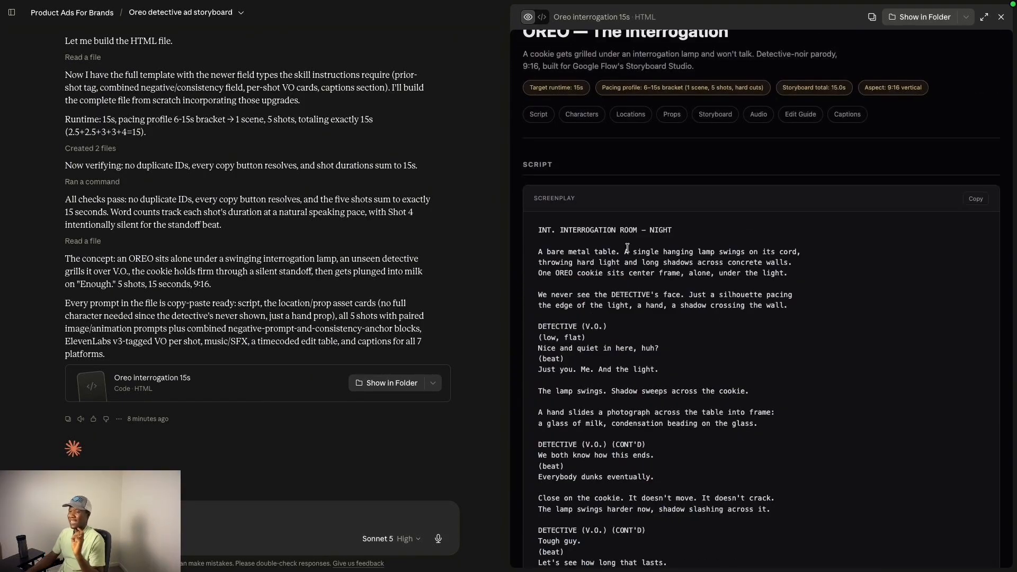
{"action": "scroll", "coordinate": [627, 248], "scroll_direction": "down", "scroll_amount": 15}
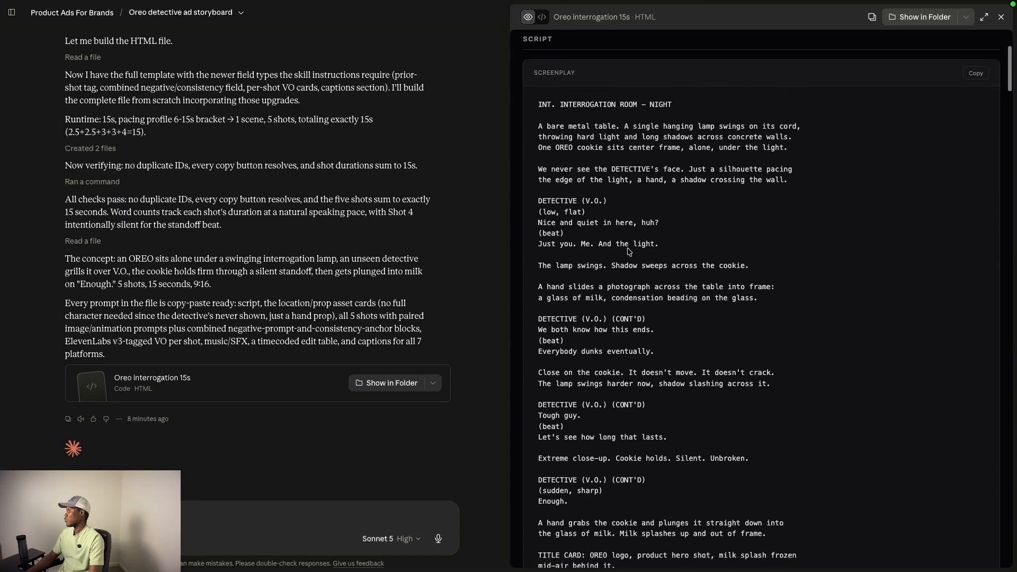
{"action": "scroll", "coordinate": [628, 248], "scroll_direction": "down", "scroll_amount": 1}
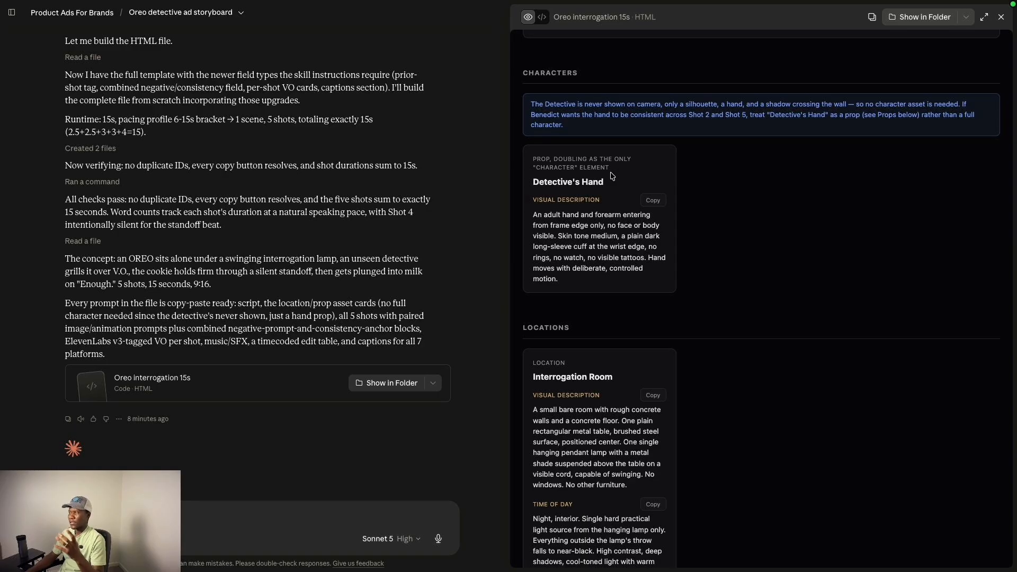
{"action": "scroll", "coordinate": [625, 194], "scroll_direction": "down", "scroll_amount": 9}
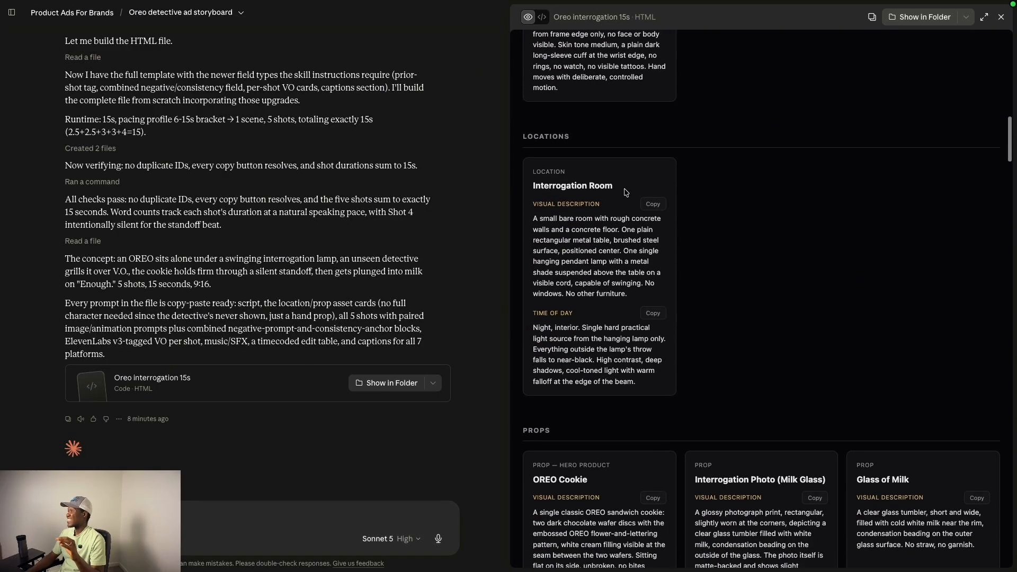
{"action": "scroll", "coordinate": [624, 194], "scroll_direction": "down", "scroll_amount": 1}
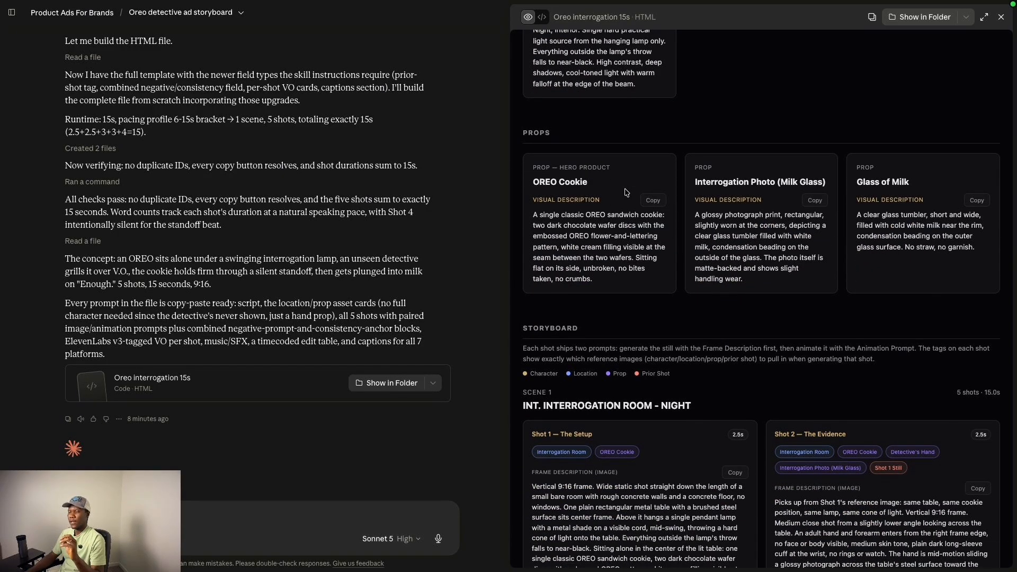
{"action": "scroll", "coordinate": [625, 194], "scroll_direction": "up", "scroll_amount": 12}
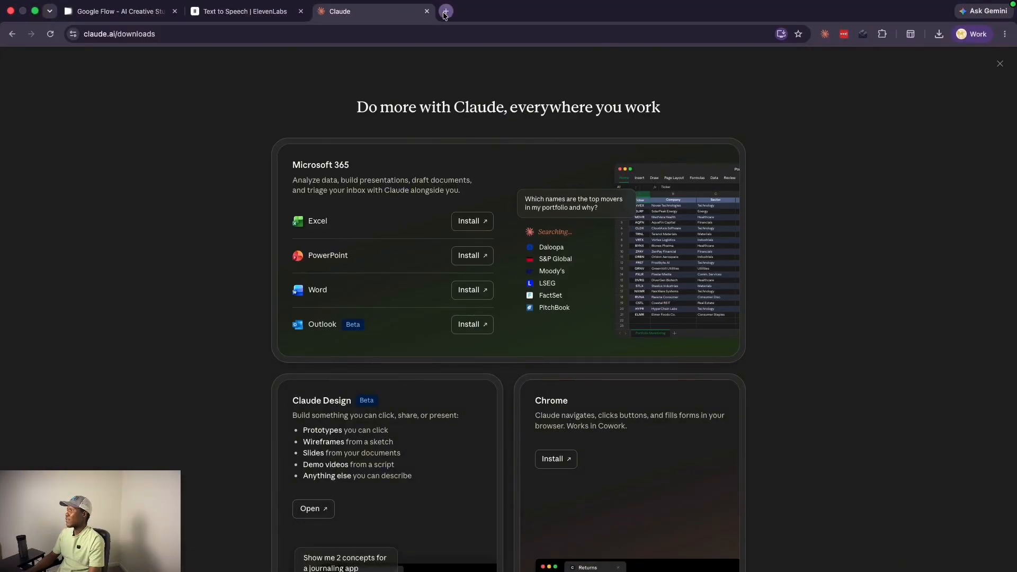
Switch to Chrome, search for google flow in a new tab and open the official Google Labs Flow result.
{"action": "left_click", "coordinate": [445, 12]}
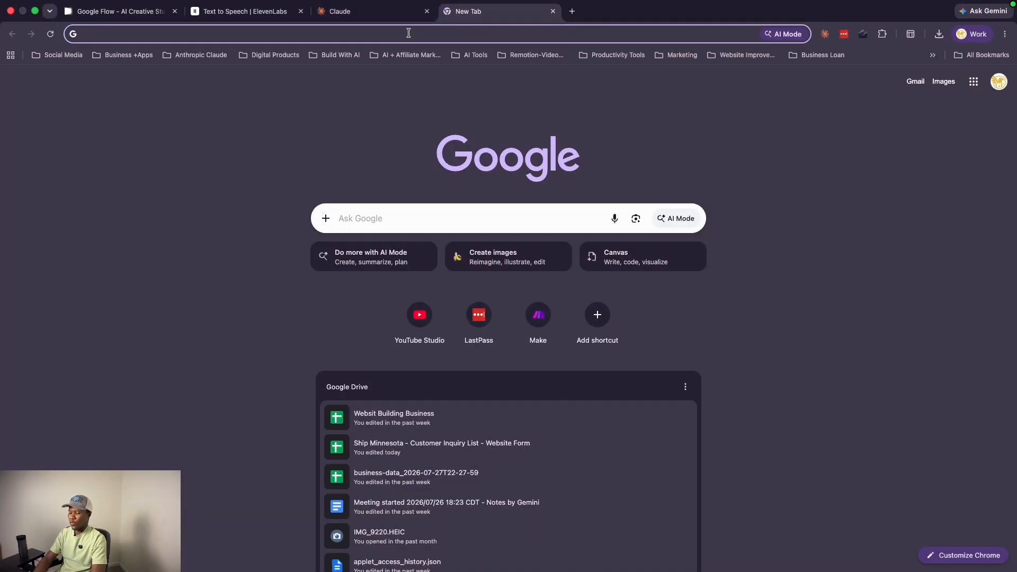
{"action": "type", "text": "l"}
{"action": "key", "text": "BackSpace"}
{"action": "key", "text": "BackSpace"}
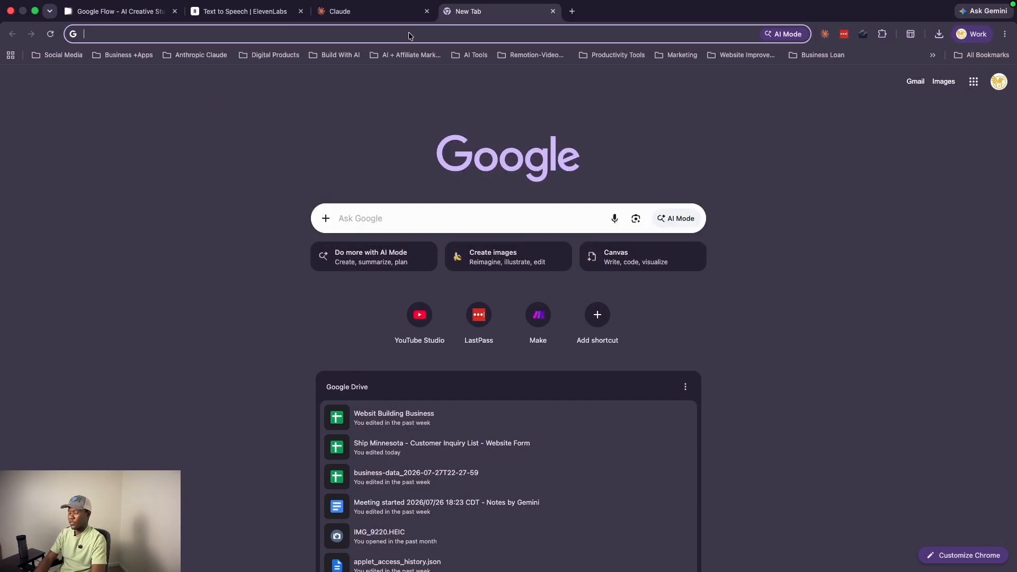
{"action": "type", "text": "f"}
{"action": "key", "text": "Escape"}
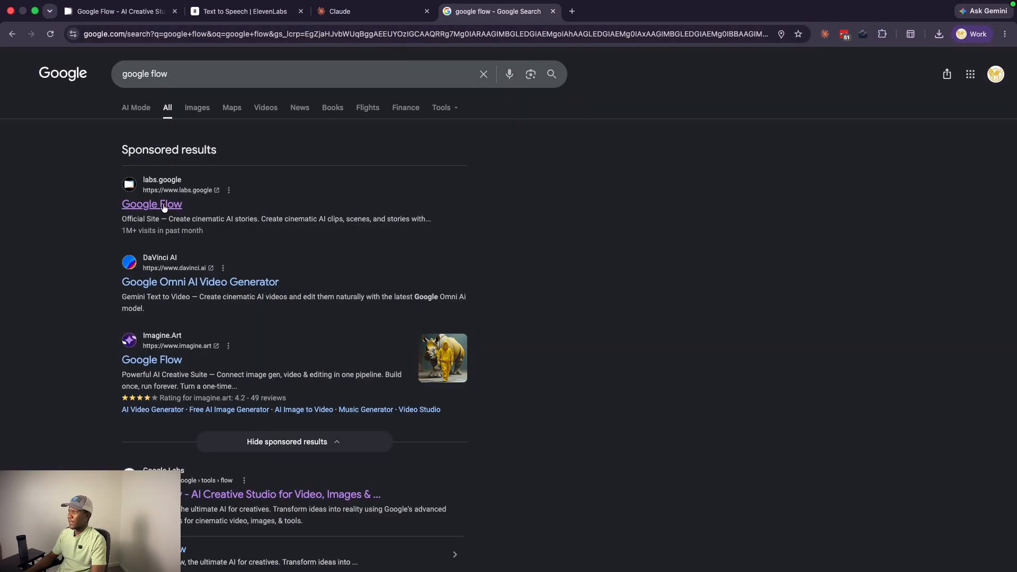
{"action": "scroll", "coordinate": [164, 207], "scroll_direction": "down", "scroll_amount": 5}
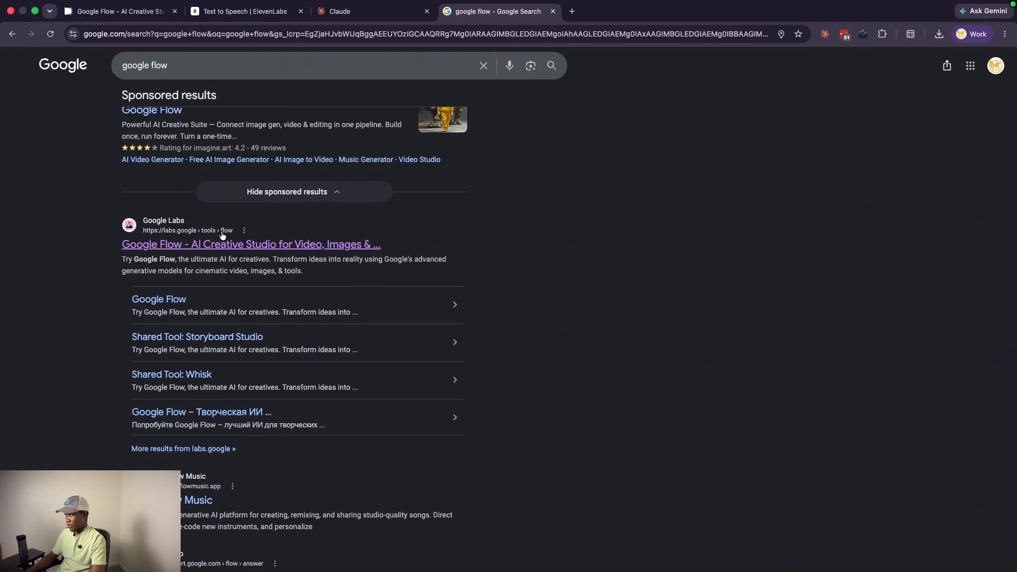
{"action": "left_click", "coordinate": [179, 250]}
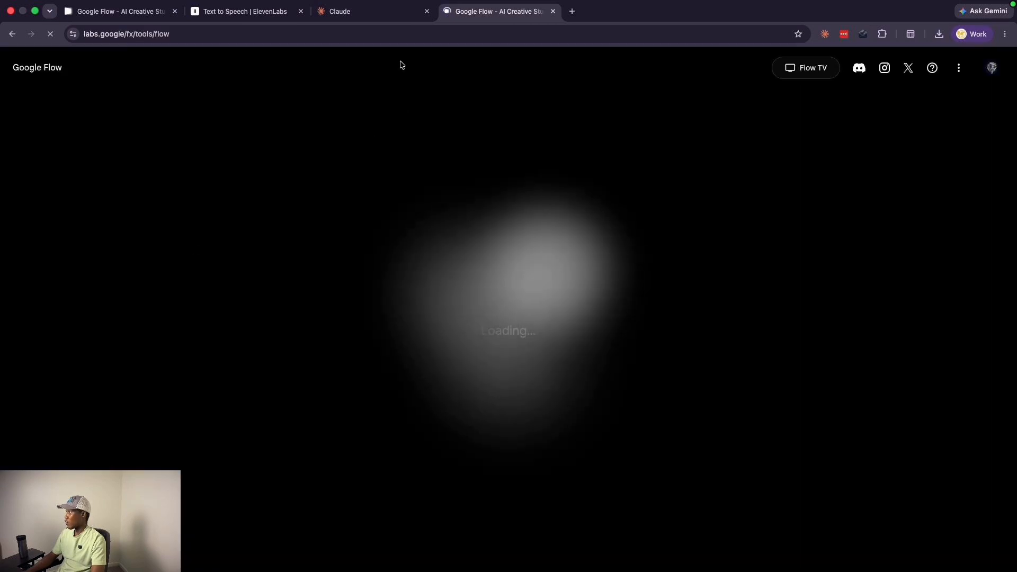
Sign in with Google in the new Flow tab, placed first in the tab order, and close the older duplicate Flow tab.
{"action": "left_click_drag", "start_coordinate": [488, 11], "coordinate": [115, 17]}
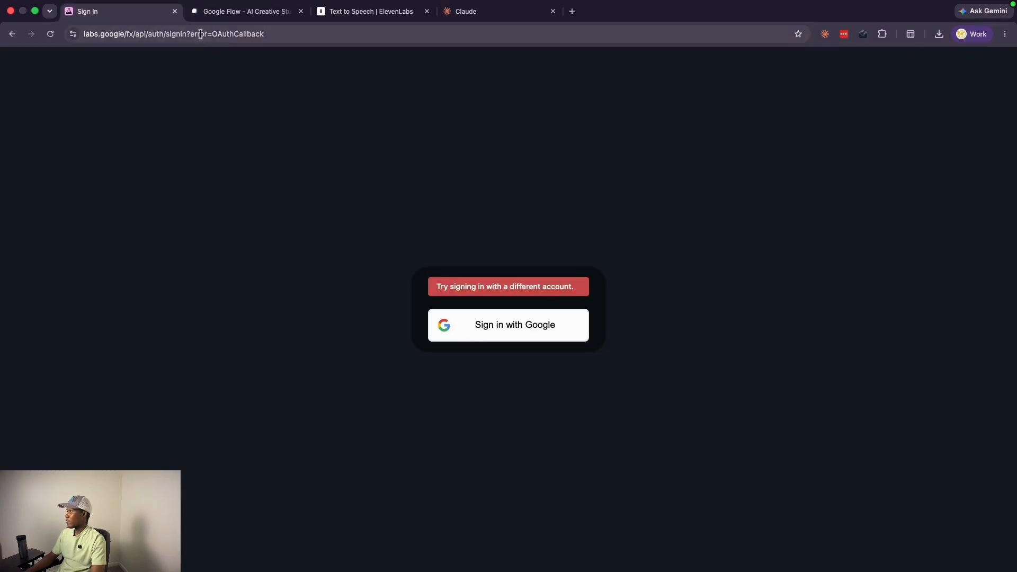
{"action": "left_click", "coordinate": [489, 332]}
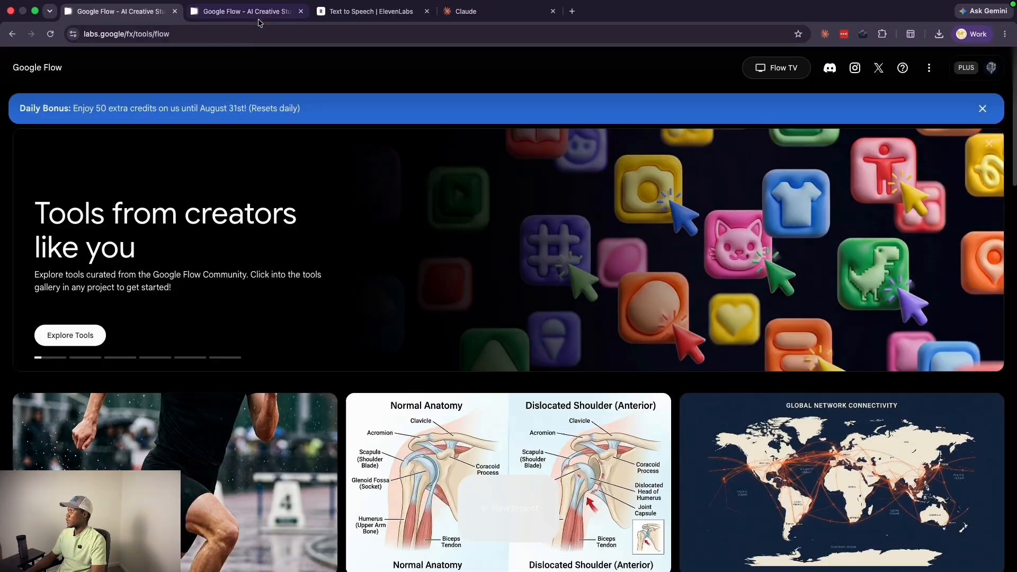
{"action": "left_click", "coordinate": [260, 17]}
{"action": "left_click", "coordinate": [300, 12]}
{"action": "left_click", "coordinate": [121, 13]}
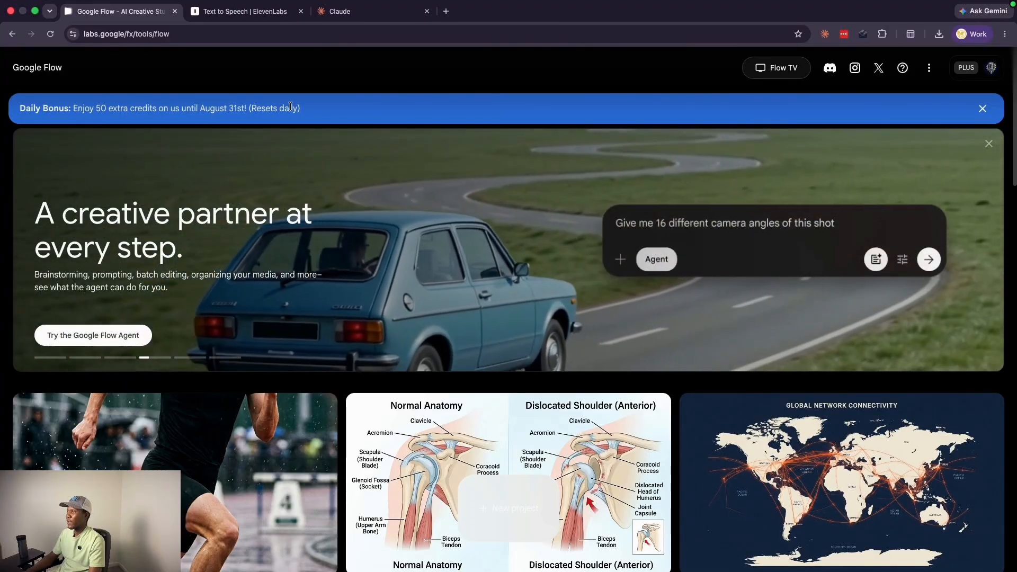
Create a new Flow project and name it Oreo Product Ad.
{"action": "left_click_drag", "start_coordinate": [301, 108], "coordinate": [21, 108]}
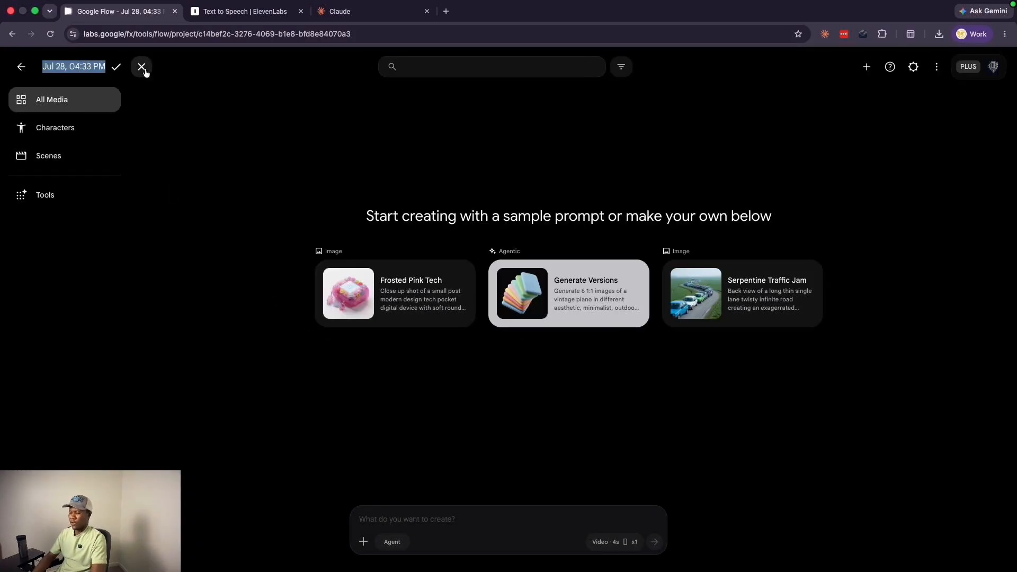
{"action": "type", "text": "Oreo Product A"}
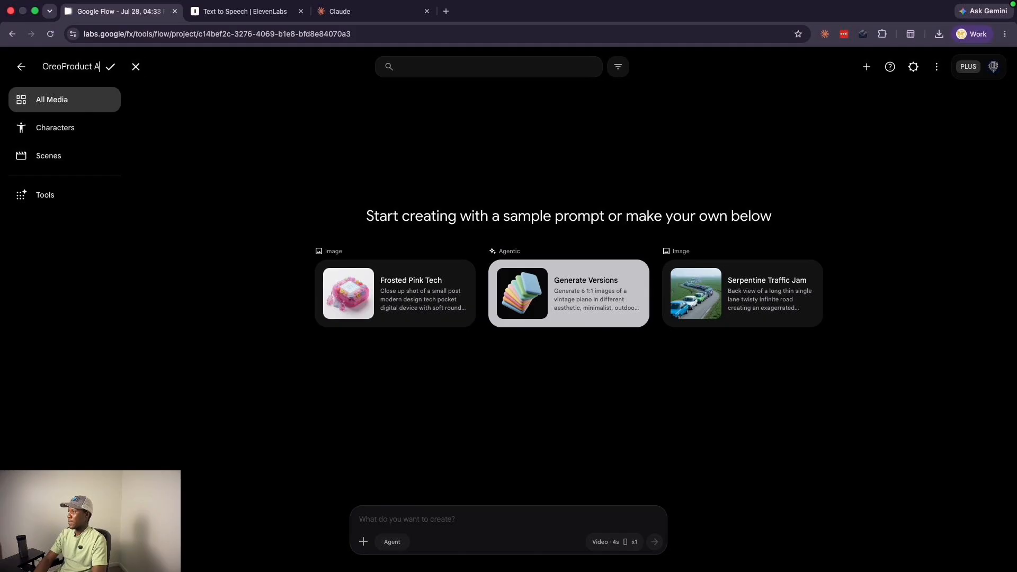
{"action": "type", "text": "d"}
{"action": "key", "text": "Return"}
Switch the generation settings from video to image with two outputs per prompt, using Nano Banana 2 at 9:16.
{"action": "left_click", "coordinate": [612, 545]}
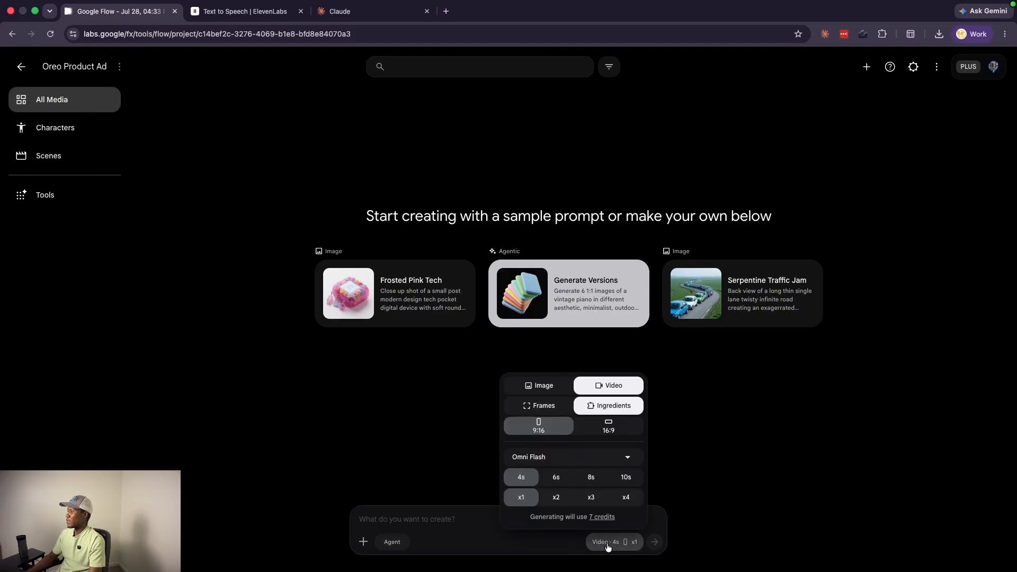
{"action": "left_click", "coordinate": [540, 385]}
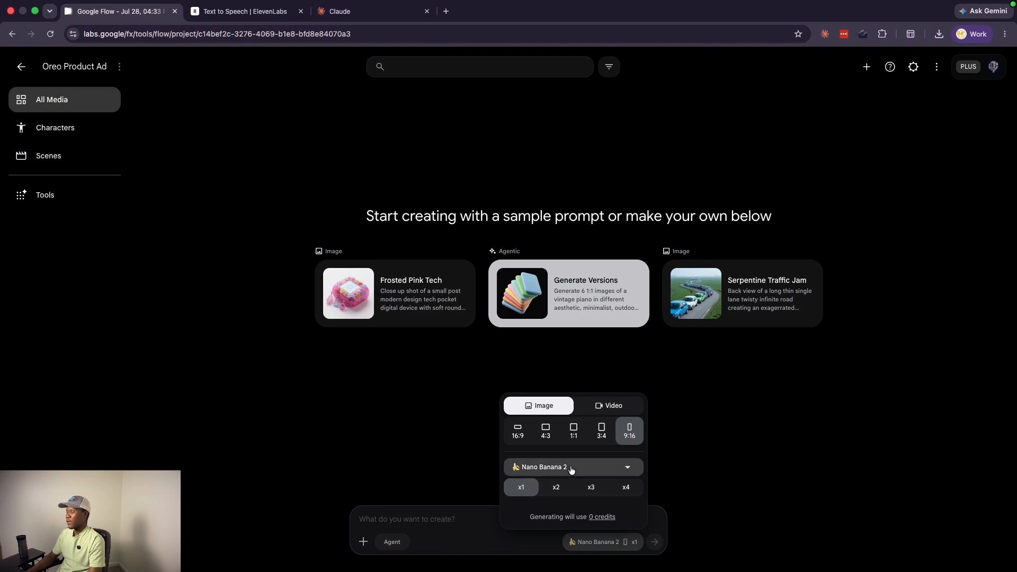
{"action": "left_click", "coordinate": [556, 486]}
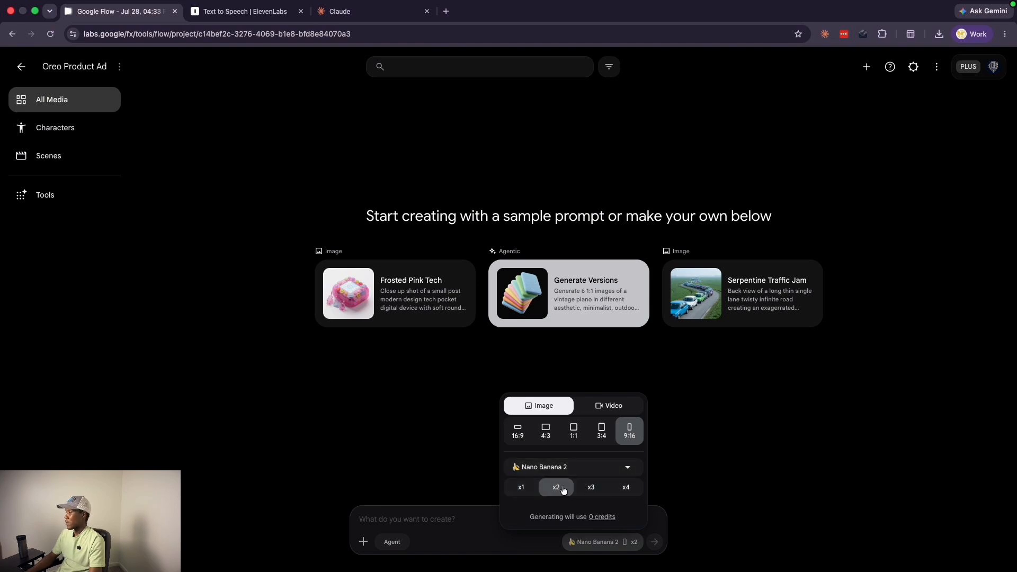
{"action": "left_click", "coordinate": [432, 518]}
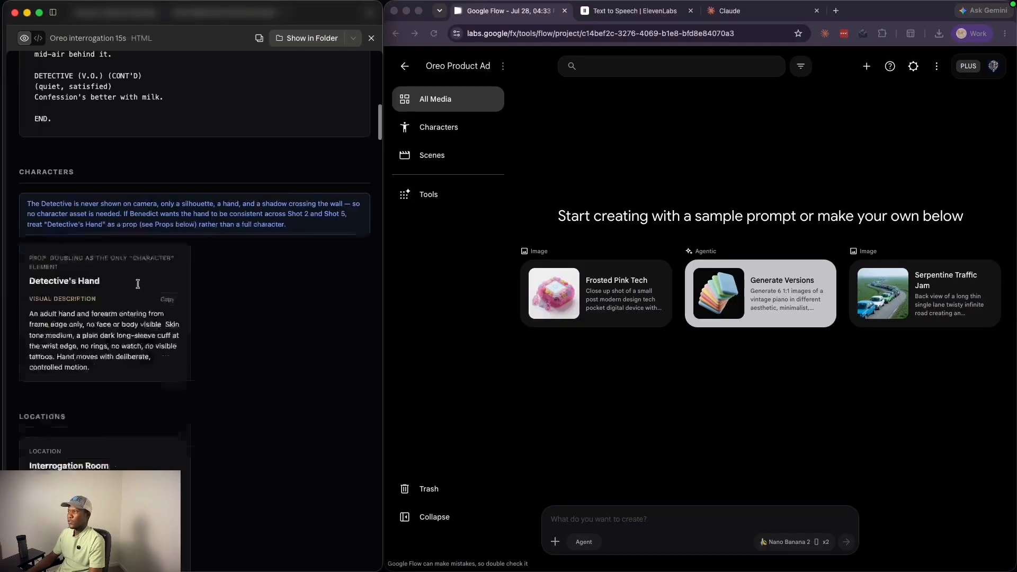
Copy the Detective's Hand visual description from the storyboard file and generate images from it in Flow.
{"action": "scroll", "coordinate": [138, 284], "scroll_direction": "up", "scroll_amount": 13}
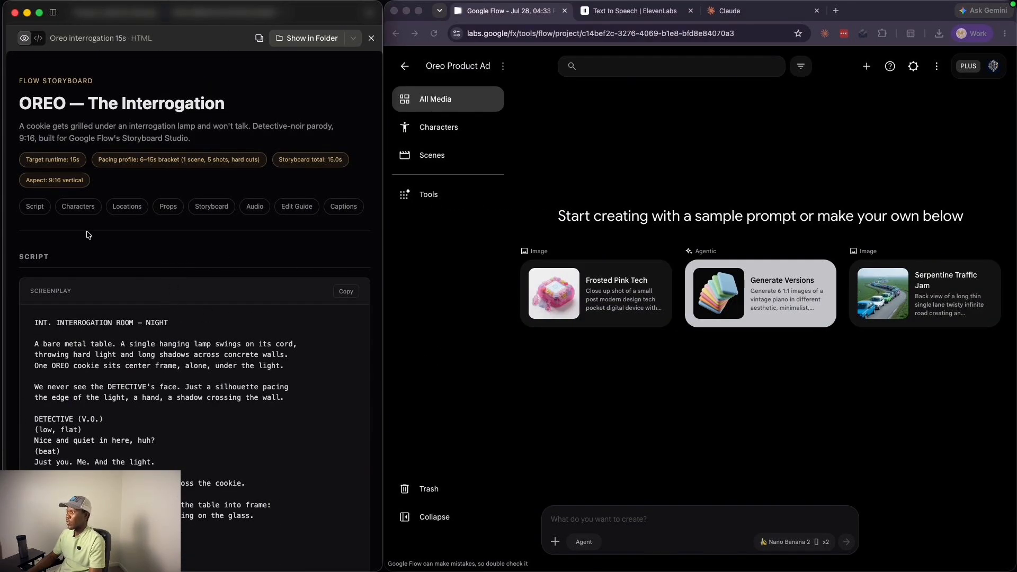
{"action": "scroll", "coordinate": [89, 235], "scroll_direction": "down", "scroll_amount": 1}
{"action": "left_click", "coordinate": [84, 192]}
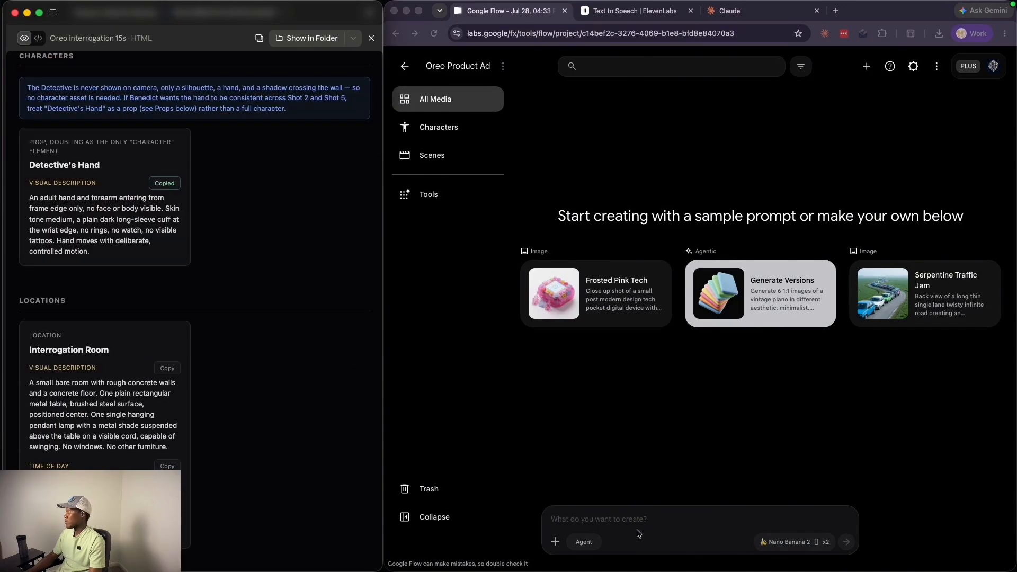
{"action": "left_click", "coordinate": [672, 520]}
{"action": "type", "text": "An adult hand and forearm entering from frame edge only, no face or body visible. Skin tone medium, a plain dark long-sleeve cuff at the wrist edge, no rings, no watch, no visible tattoos. Hand moves with deliberate, controlled motion."}
{"action": "left_click", "coordinate": [846, 542]}
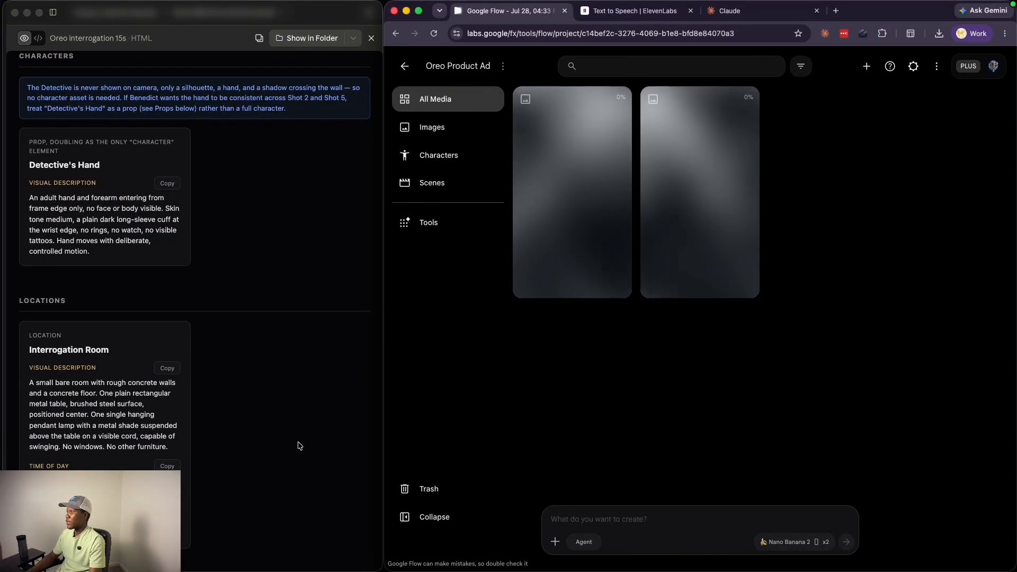
Generate Interrogation Room images in Flow from the storyboard's visual description and time-of-day text.
{"action": "left_click", "coordinate": [173, 369]}
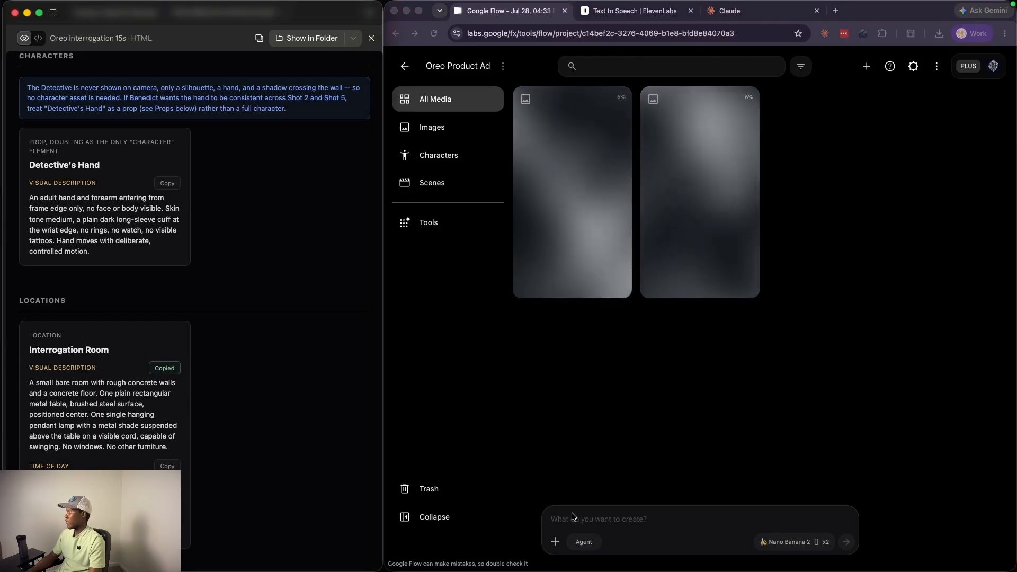
{"action": "key", "text": "super+v"}
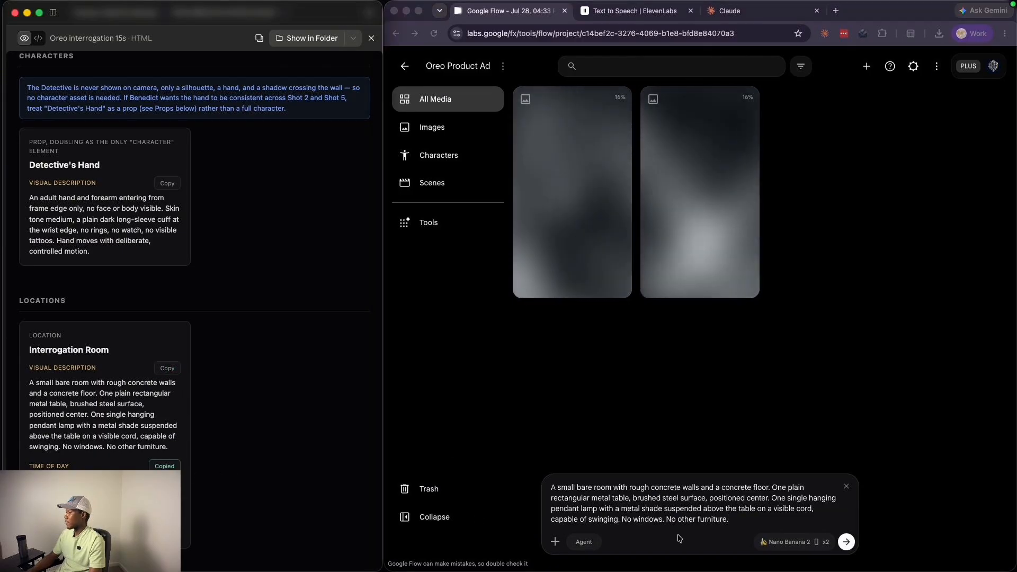
{"action": "key", "text": "Return"}
Generate images of the OREO Cookie, Interrogation Photo (Milk Glass) and Glass of Milk props from their storyboard visual descriptions.
{"action": "scroll", "coordinate": [245, 393], "scroll_direction": "down", "scroll_amount": 5}
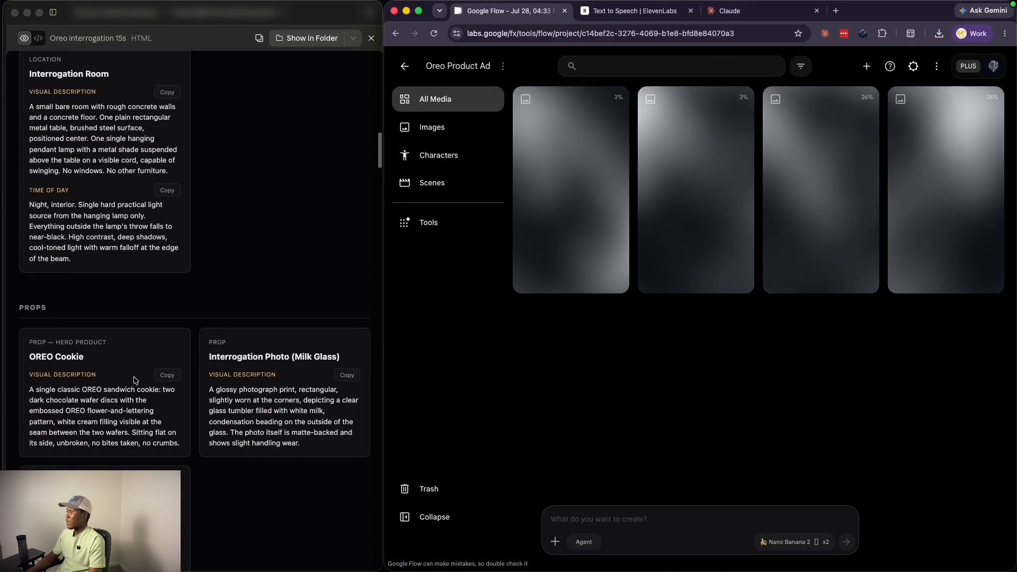
{"action": "left_click", "coordinate": [170, 378]}
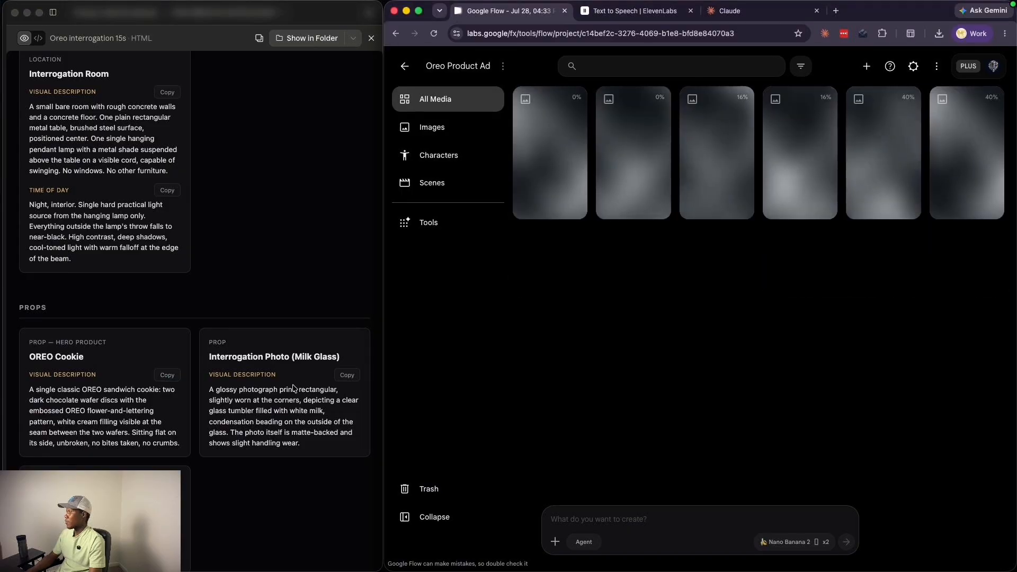
{"action": "left_click", "coordinate": [348, 380]}
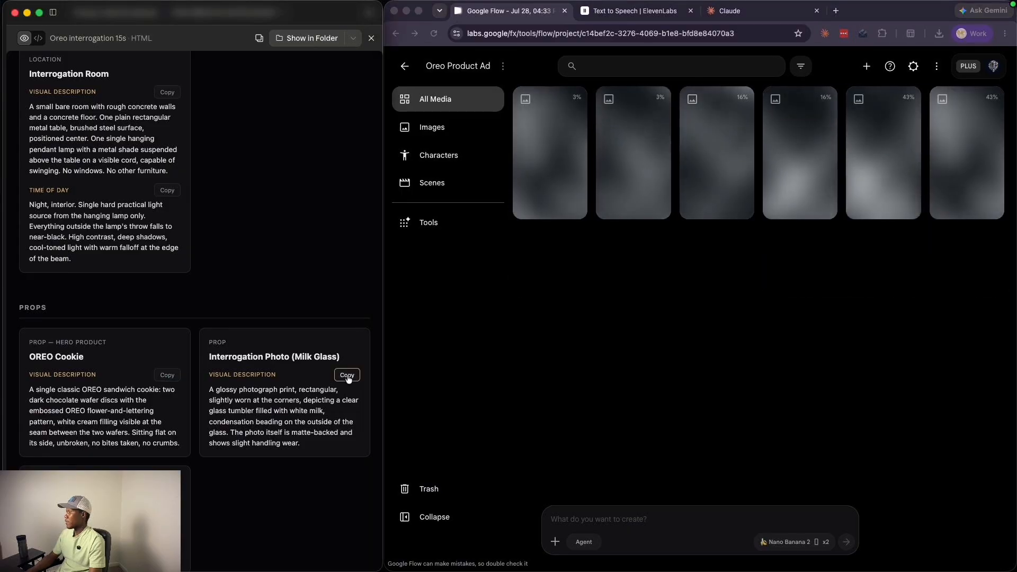
{"action": "left_click", "coordinate": [642, 518]}
{"action": "key", "text": "super+v"}
{"action": "key", "text": "Return"}
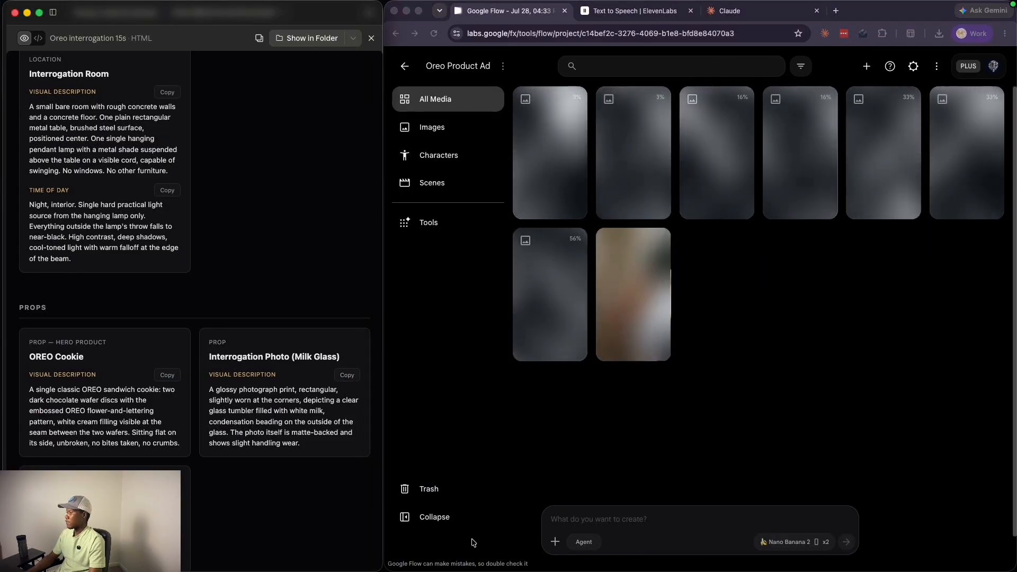
{"action": "scroll", "coordinate": [182, 352], "scroll_direction": "down", "scroll_amount": 5}
{"action": "scroll", "coordinate": [183, 351], "scroll_direction": "up", "scroll_amount": 1}
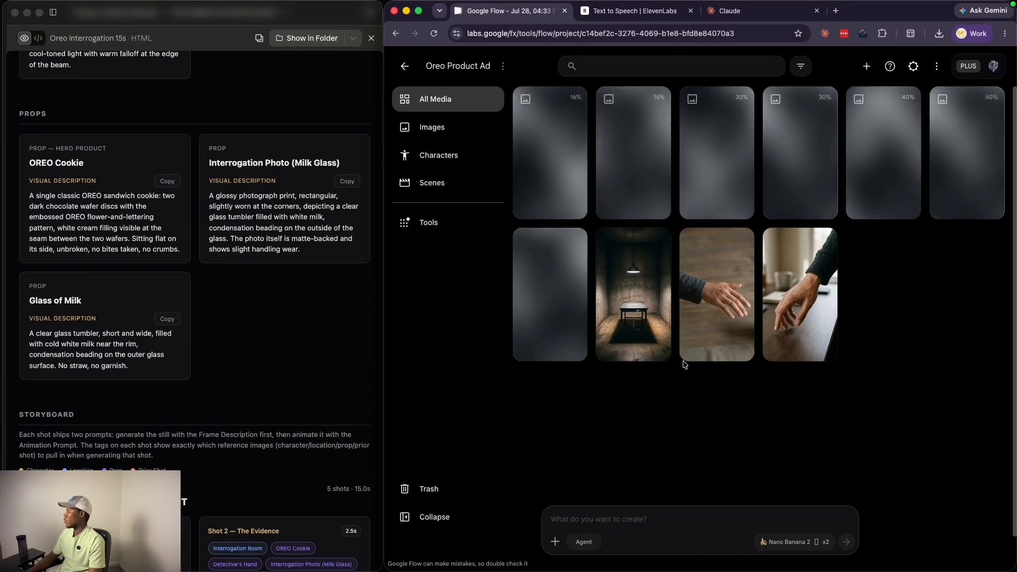
Move the downward-reaching hand image and the newer of the two interrogation room images to the trash.
{"action": "right_click", "coordinate": [794, 291]}
{"action": "left_click", "coordinate": [864, 519]}
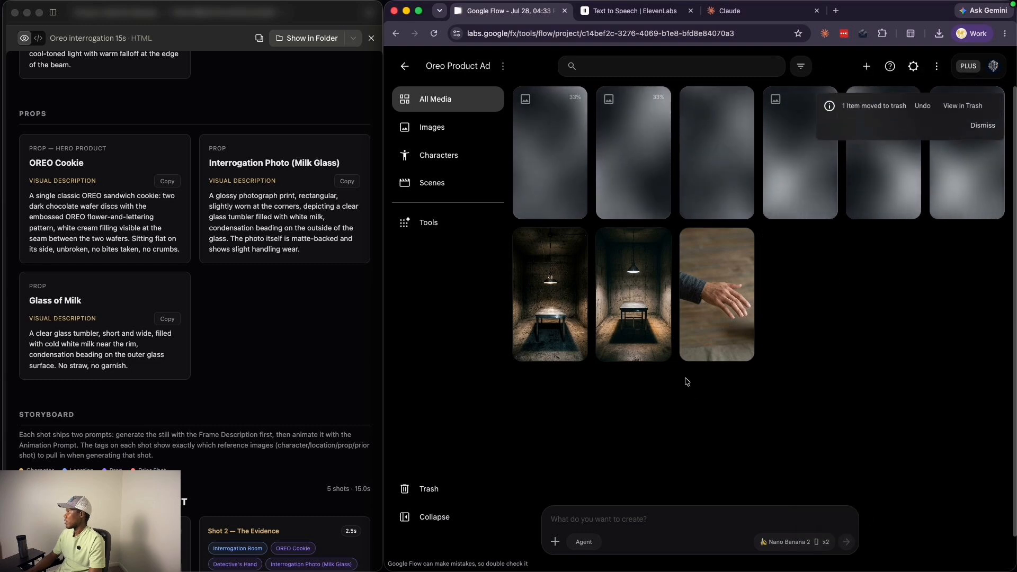
{"action": "right_click", "coordinate": [551, 270]}
{"action": "left_click", "coordinate": [583, 504]}
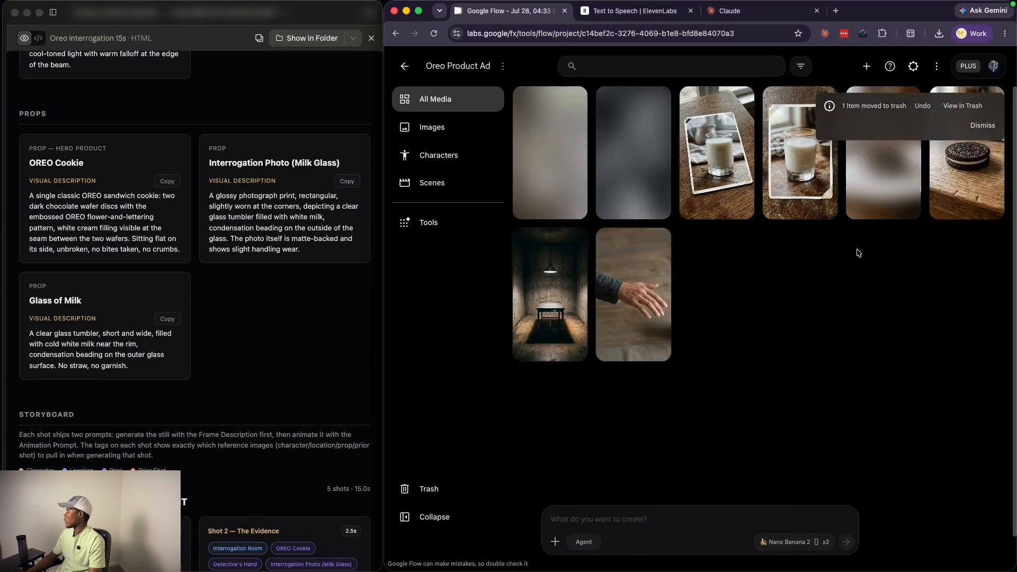
Trash the extra prop images: the cookie on the white plate, the tilted milk photo and the milk glass with the green plant.
{"action": "right_click", "coordinate": [877, 178]}
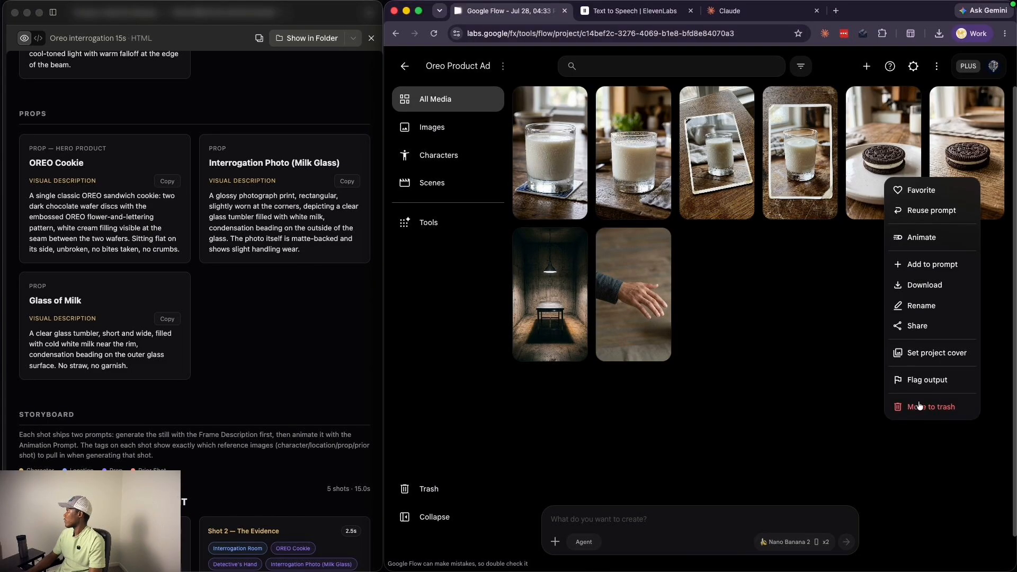
{"action": "left_click", "coordinate": [906, 407]}
{"action": "right_click", "coordinate": [736, 142]}
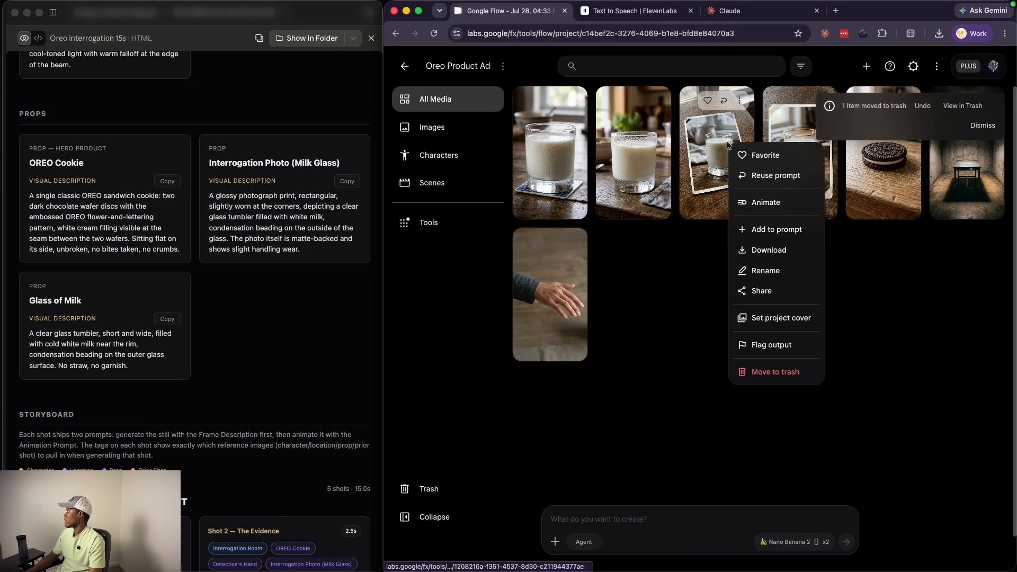
{"action": "left_click", "coordinate": [760, 372]}
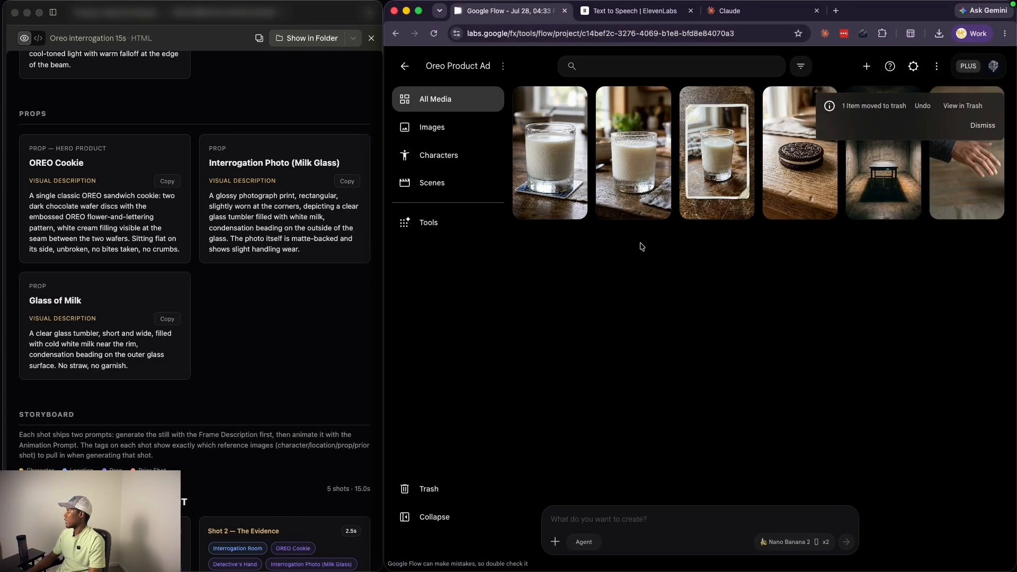
{"action": "right_click", "coordinate": [636, 178]}
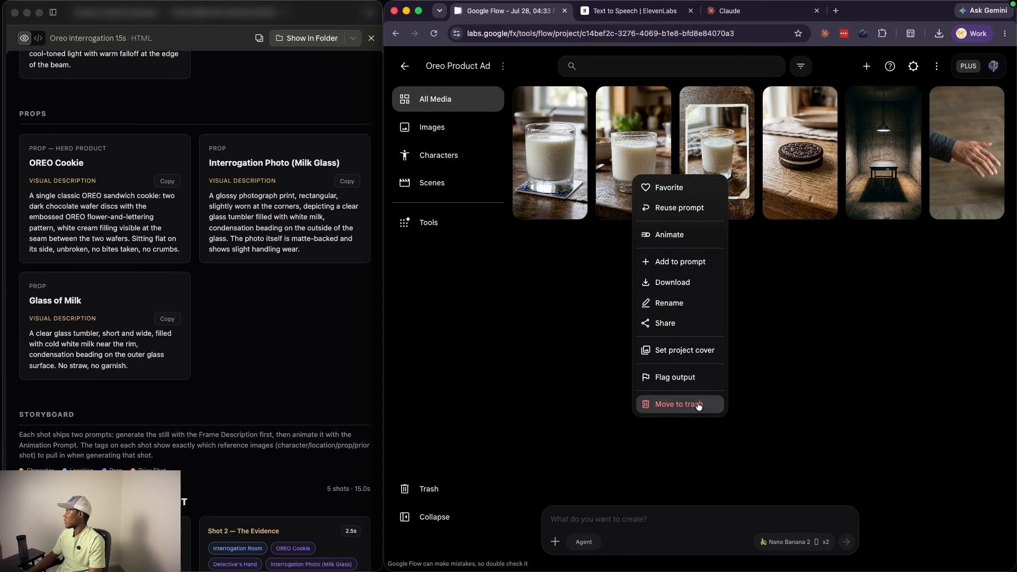
{"action": "left_click", "coordinate": [662, 404]}
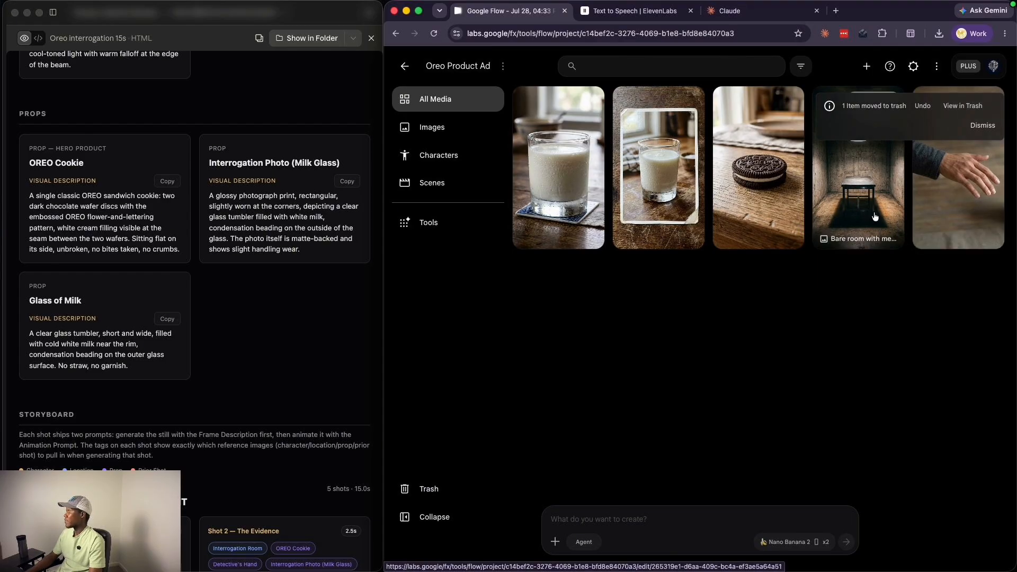
Rename the remaining hand image as Detective's Hand, using the title from the storyboard.
{"action": "scroll", "coordinate": [222, 167], "scroll_direction": "up", "scroll_amount": 5}
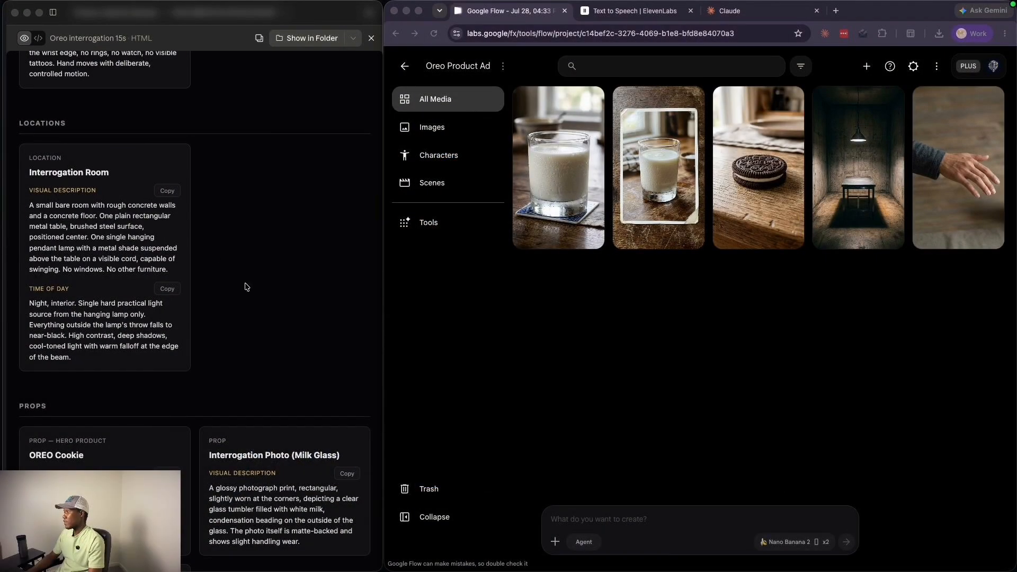
{"action": "scroll", "coordinate": [247, 287], "scroll_direction": "down", "scroll_amount": 15}
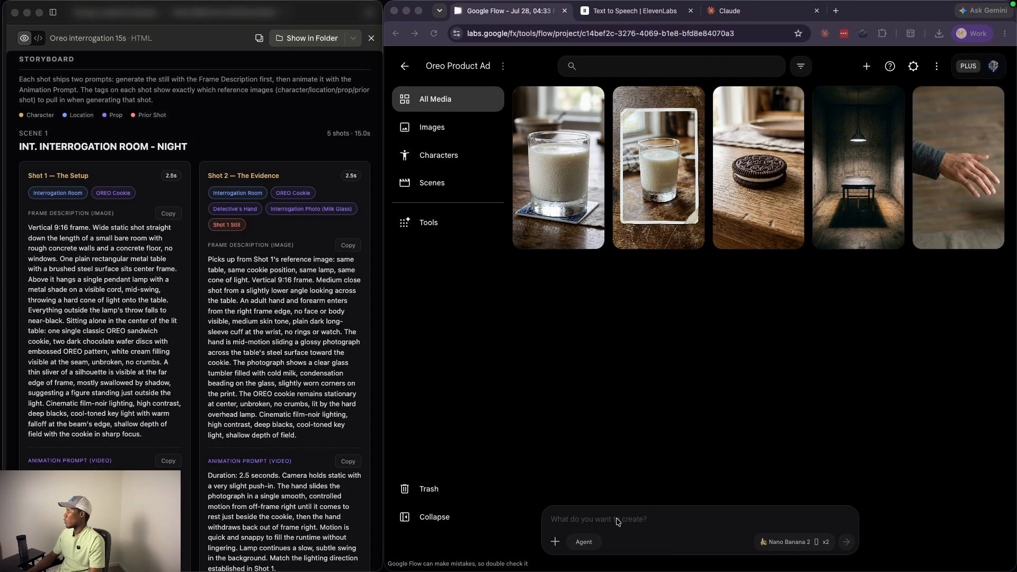
{"action": "left_click", "coordinate": [987, 164]}
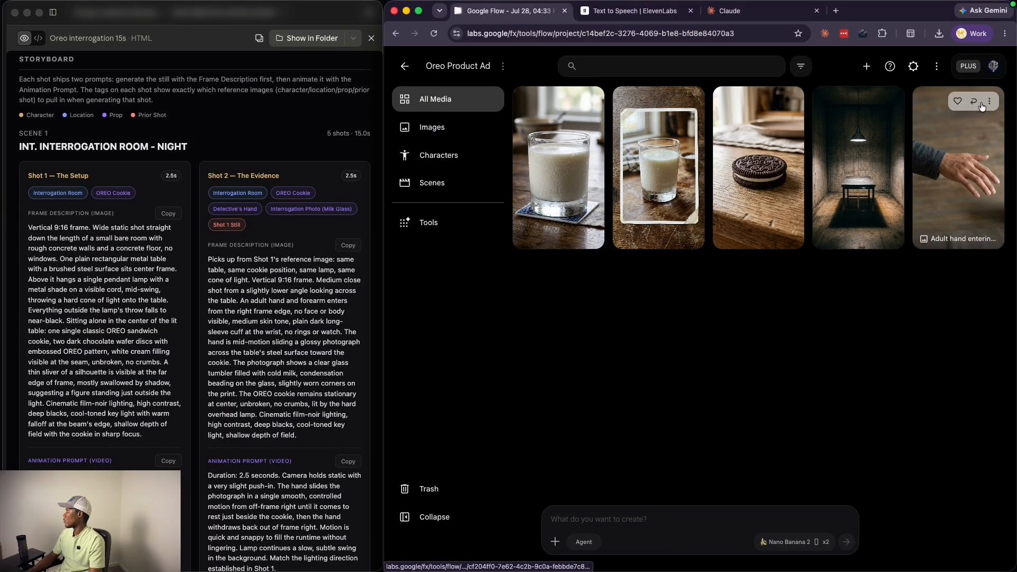
{"action": "scroll", "coordinate": [190, 291], "scroll_direction": "up", "scroll_amount": 15}
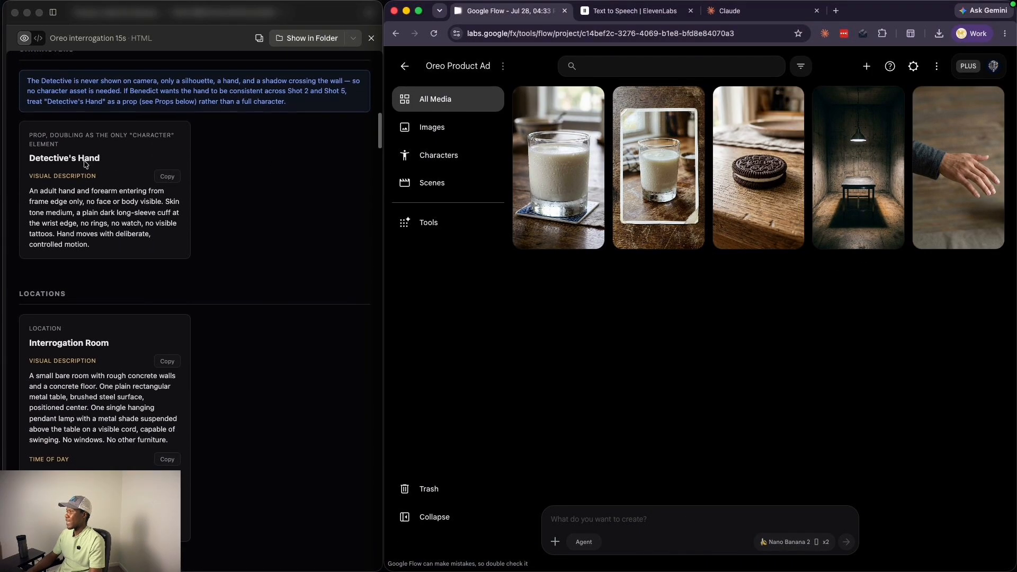
{"action": "triple_click", "coordinate": [85, 156]}
{"action": "right_click", "coordinate": [958, 185]}
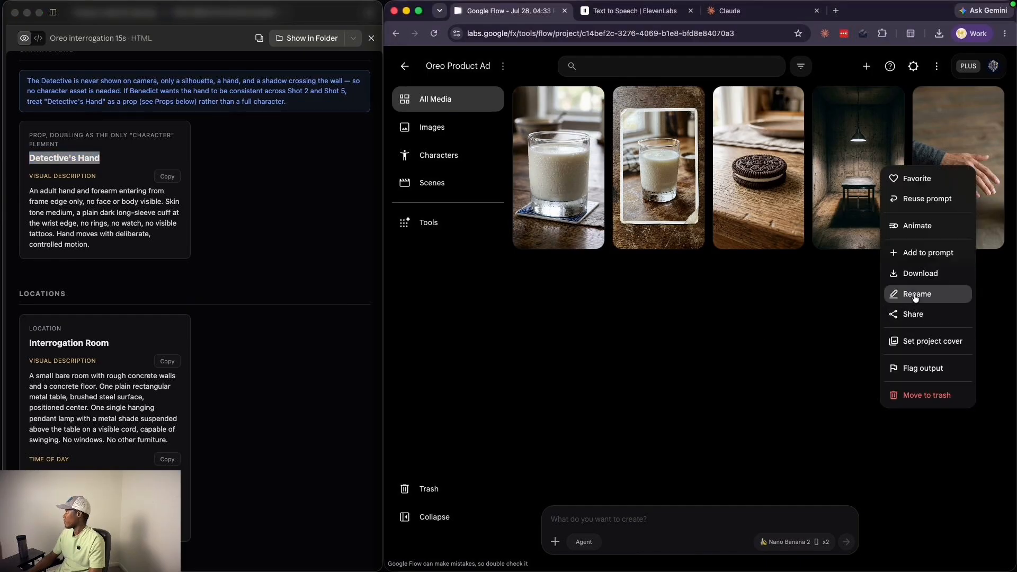
{"action": "left_click", "coordinate": [869, 293]}
{"action": "left_click", "coordinate": [974, 257]}
Rename the bare room image as Interrogation Room, copying the location title from the storyboard.
{"action": "triple_click", "coordinate": [69, 343]}
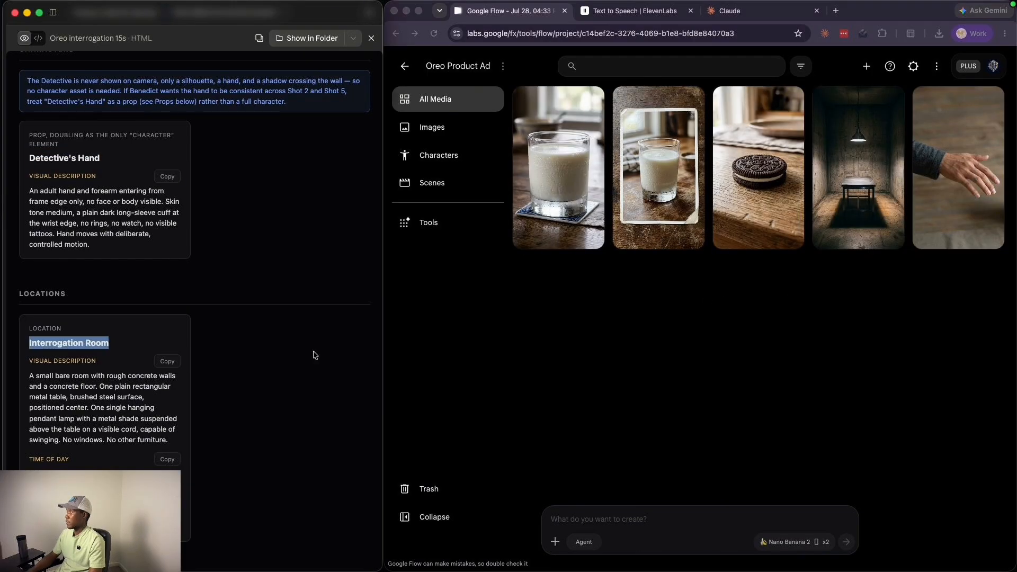
{"action": "right_click", "coordinate": [839, 209]}
{"action": "left_click", "coordinate": [873, 334]}
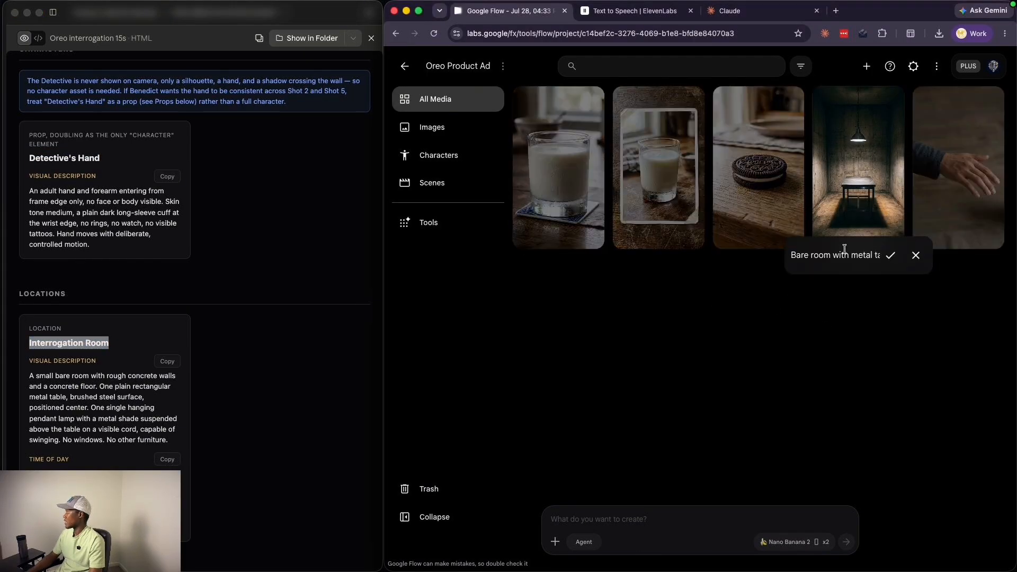
{"action": "key", "text": "super+a"}
{"action": "key", "text": "super+v"}
{"action": "left_click", "coordinate": [857, 281]}
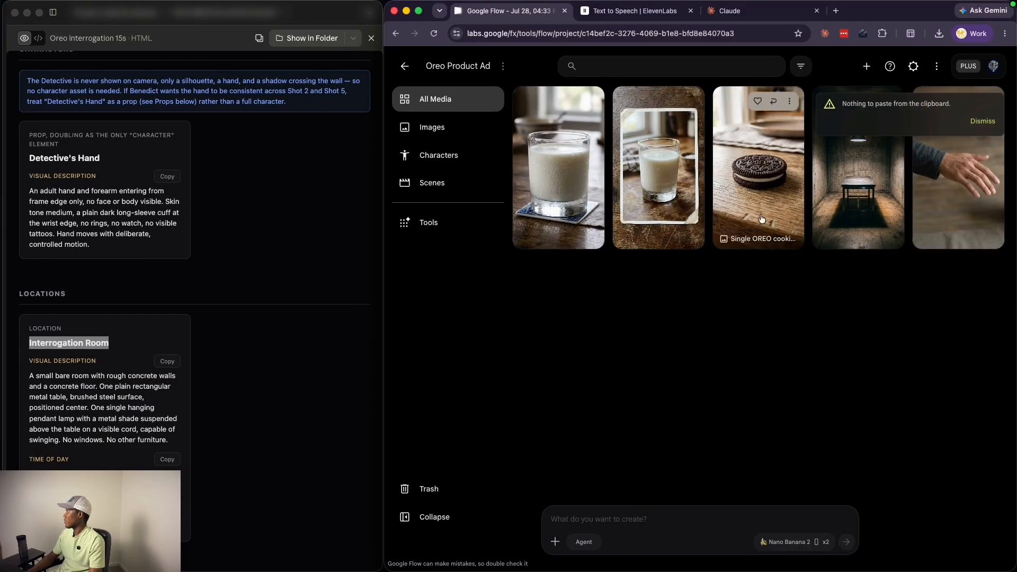
Rename the cookie image as OREO Cookie and the milk photograph image as Interrogation Photo (Milk Glass).
{"action": "scroll", "coordinate": [146, 353], "scroll_direction": "down", "scroll_amount": 8}
{"action": "left_click", "coordinate": [62, 235]}
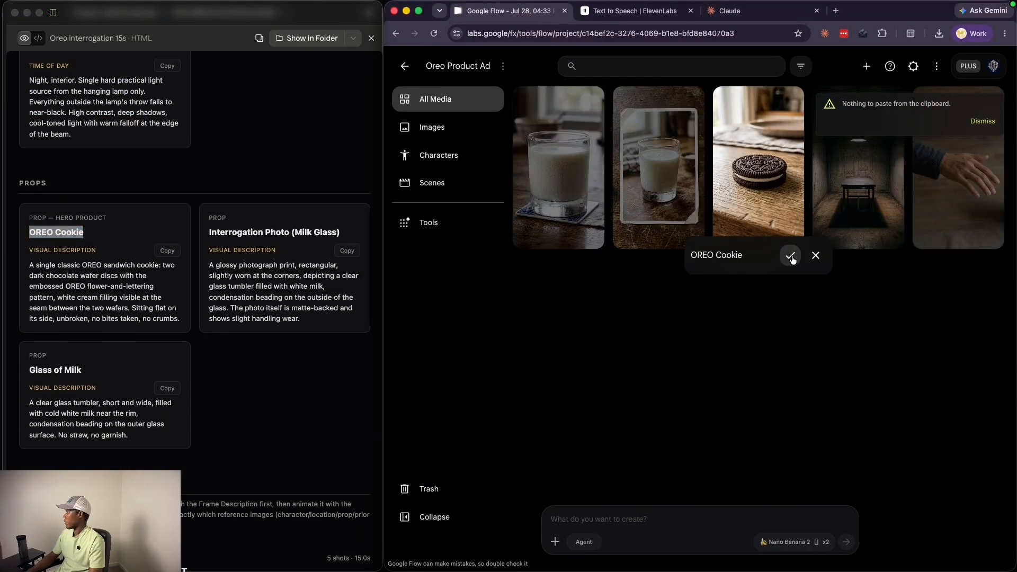
{"action": "left_click", "coordinate": [790, 256]}
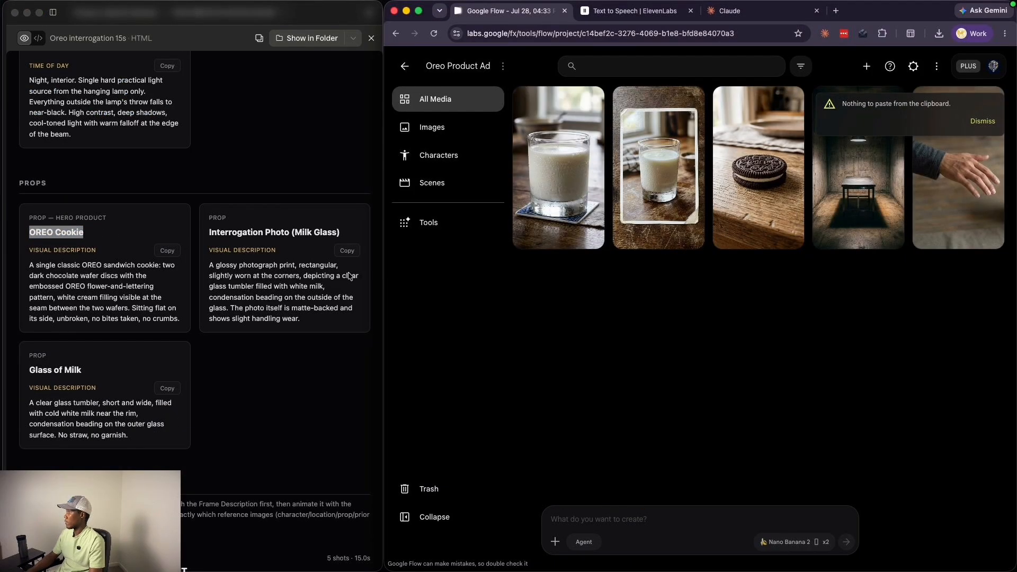
{"action": "double_click", "coordinate": [269, 234]}
{"action": "right_click", "coordinate": [647, 184]}
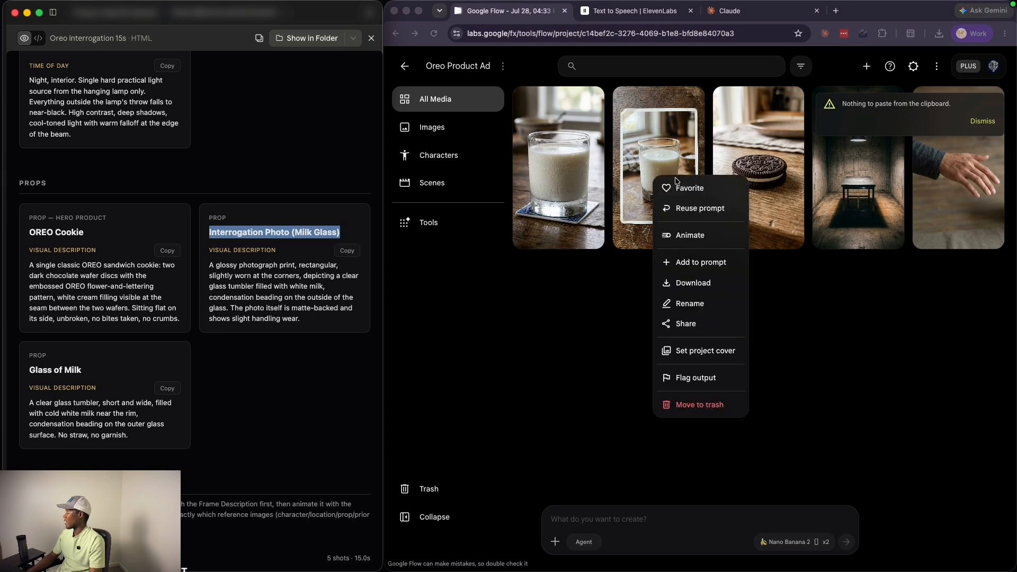
Rename the milk tumbler image as Glass of Milk and dismiss the clipboard notice.
{"action": "triple_click", "coordinate": [50, 373]}
{"action": "key", "text": "super+c"}
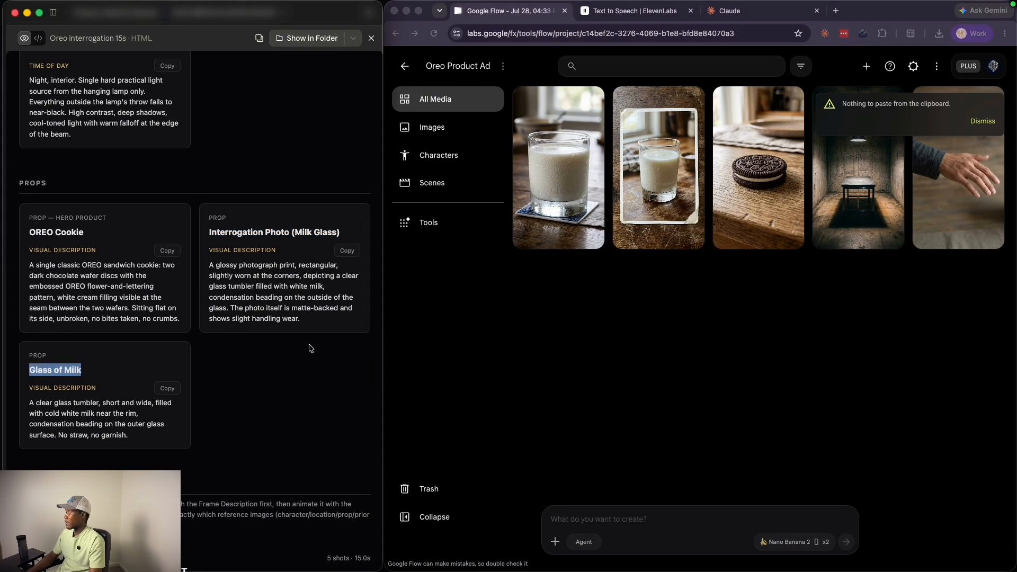
{"action": "right_click", "coordinate": [556, 183]}
{"action": "left_click", "coordinate": [582, 283]}
{"action": "key", "text": "super+v"}
{"action": "left_click", "coordinate": [589, 256]}
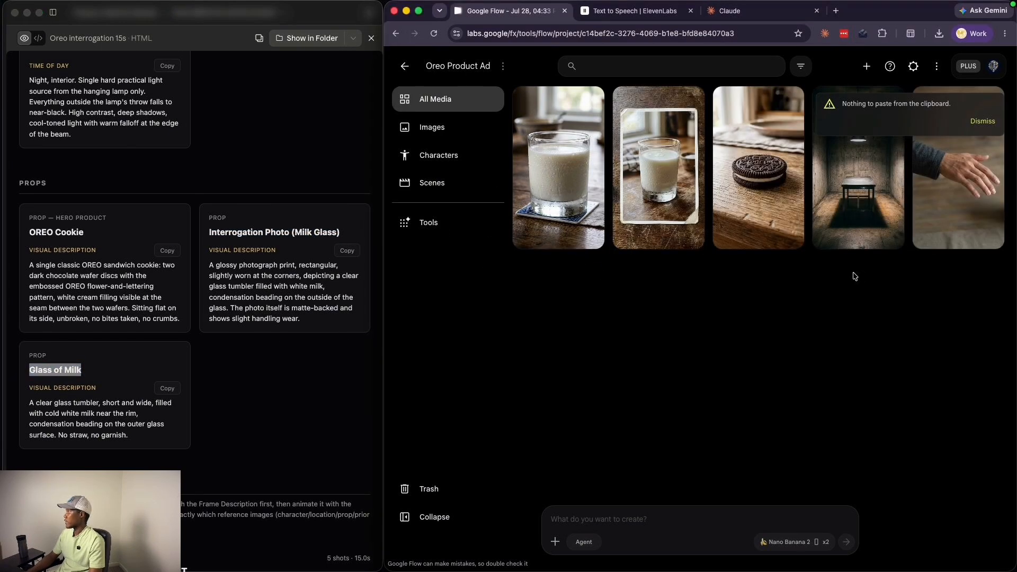
{"action": "left_click", "coordinate": [987, 122]}
Attach the Interrogation Room and OREO Cookie images to the prompt as references for Shot 1 — The Setup.
{"action": "scroll", "coordinate": [207, 344], "scroll_direction": "down", "scroll_amount": 10}
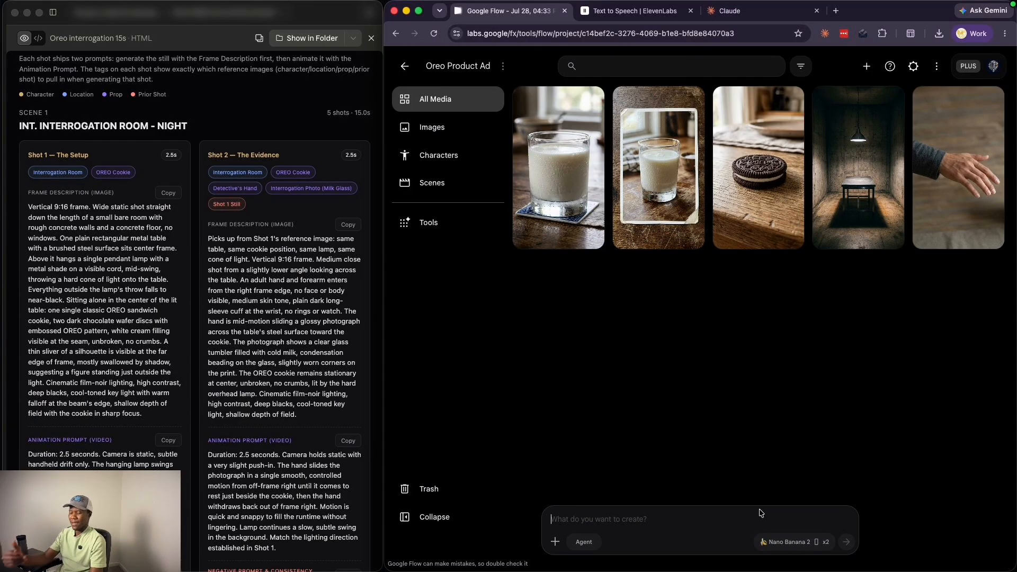
{"action": "type", "text": "@"}
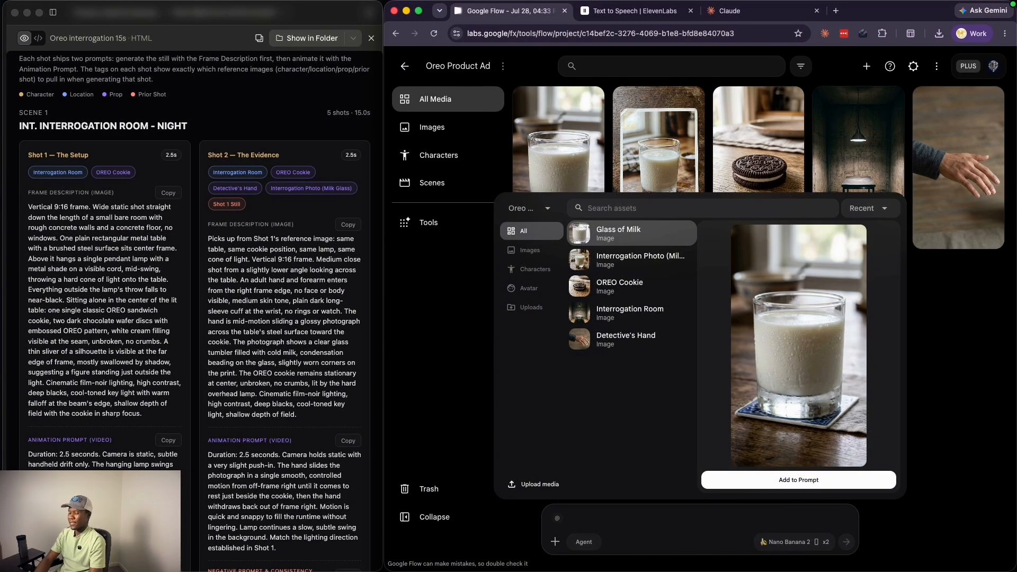
{"action": "type", "text": "o"}
{"action": "key", "text": "BackSpace"}
{"action": "type", "text": "int"}
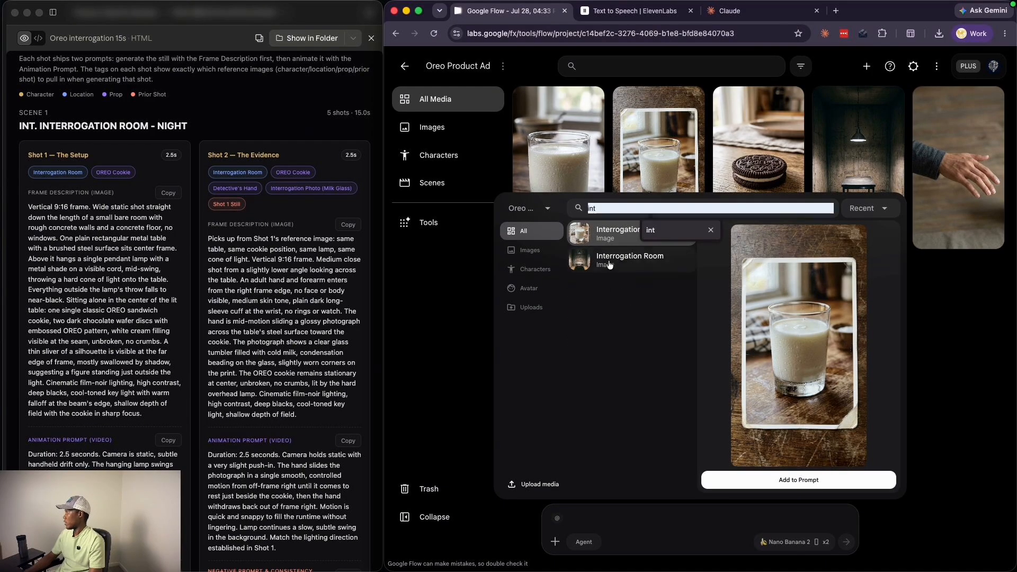
{"action": "key", "text": "Down"}
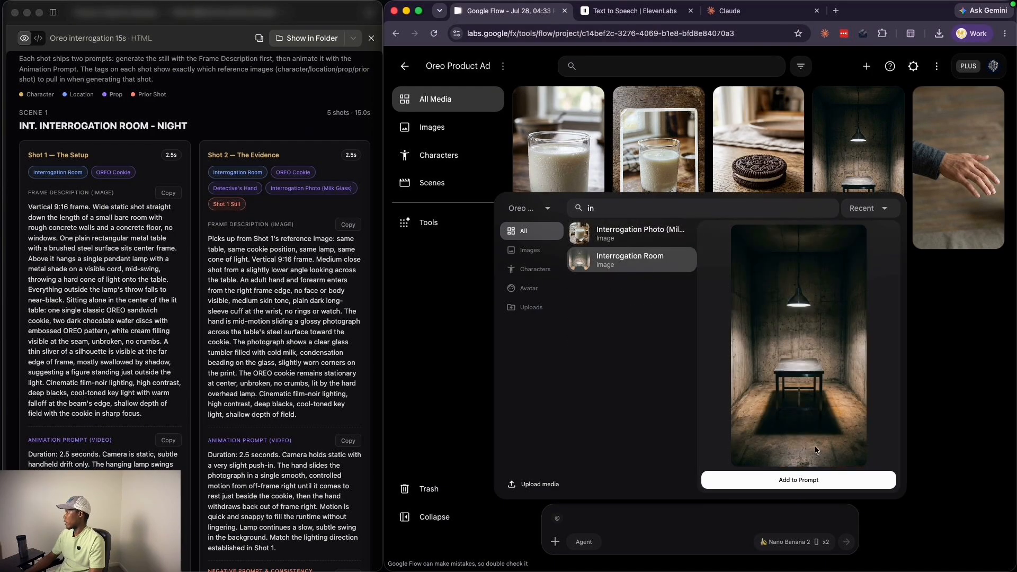
{"action": "left_click", "coordinate": [829, 478]}
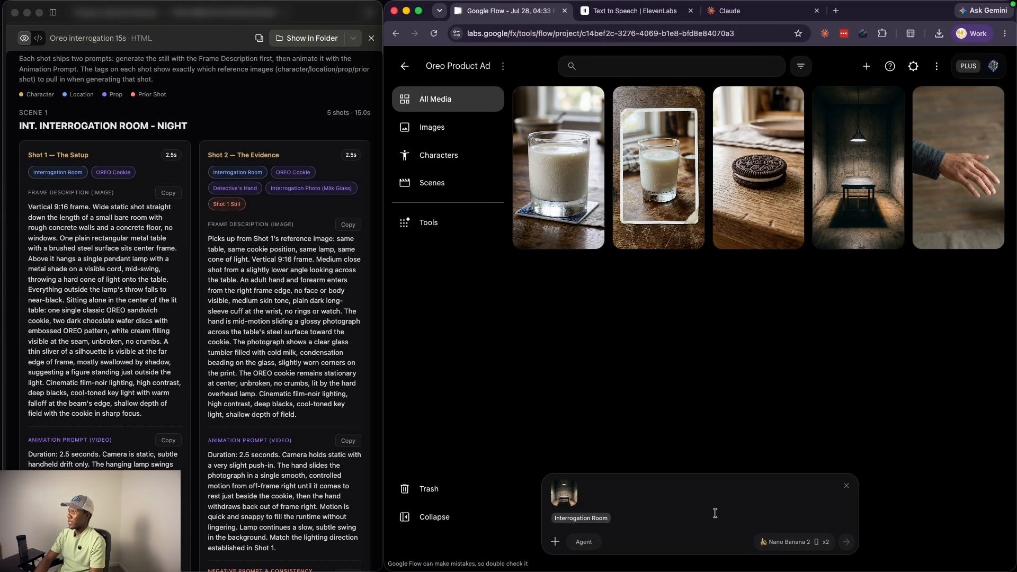
{"action": "type", "text": "@ore"}
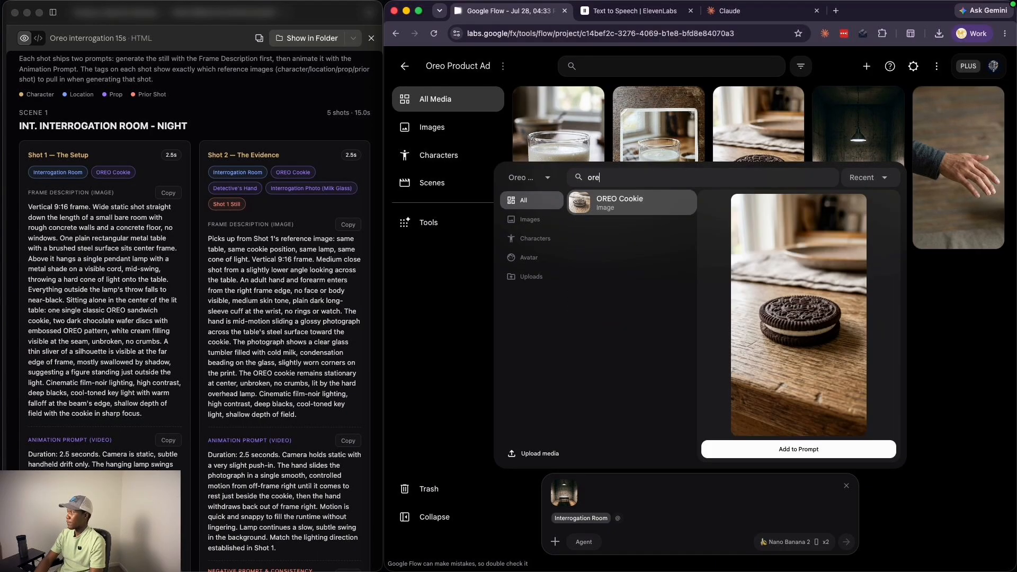
{"action": "key", "text": "Return"}
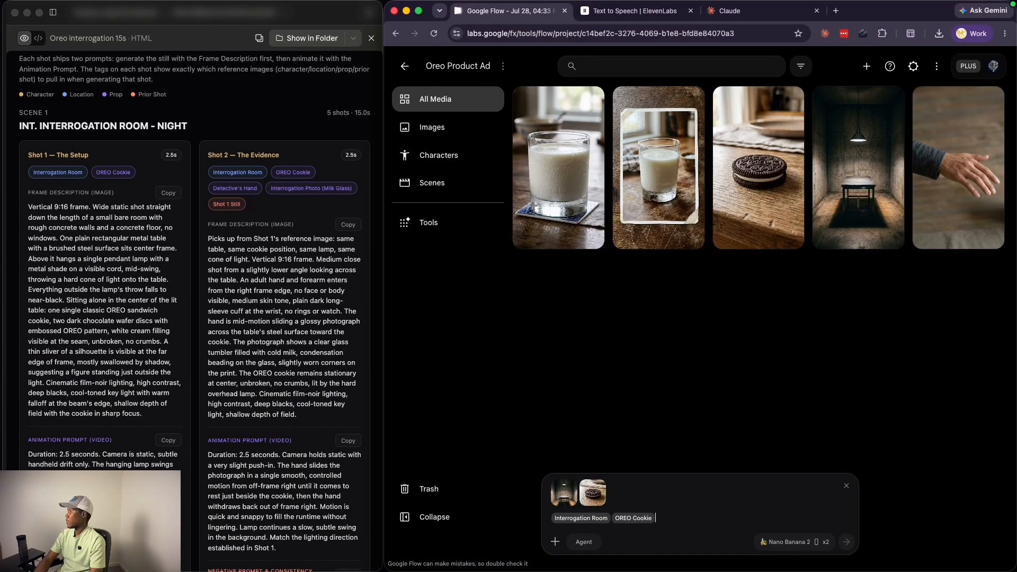
Copy Shot 1's frame description from the storyboard into the prompt after the image references.
{"action": "left_click", "coordinate": [168, 194]}
{"action": "left_click", "coordinate": [661, 526]}
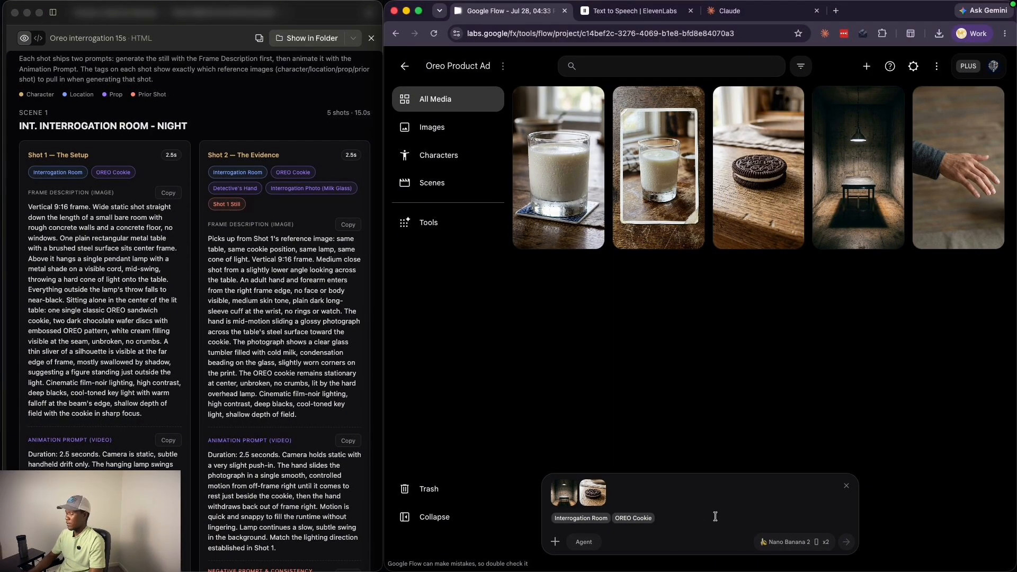
{"action": "key", "text": "super+v"}
Append Shot 1's negative prompt and consistency anchor from the storyboard to the prompt and generate the still.
{"action": "scroll", "coordinate": [117, 360], "scroll_direction": "down", "scroll_amount": 5}
{"action": "scroll", "coordinate": [117, 359], "scroll_direction": "down", "scroll_amount": 3}
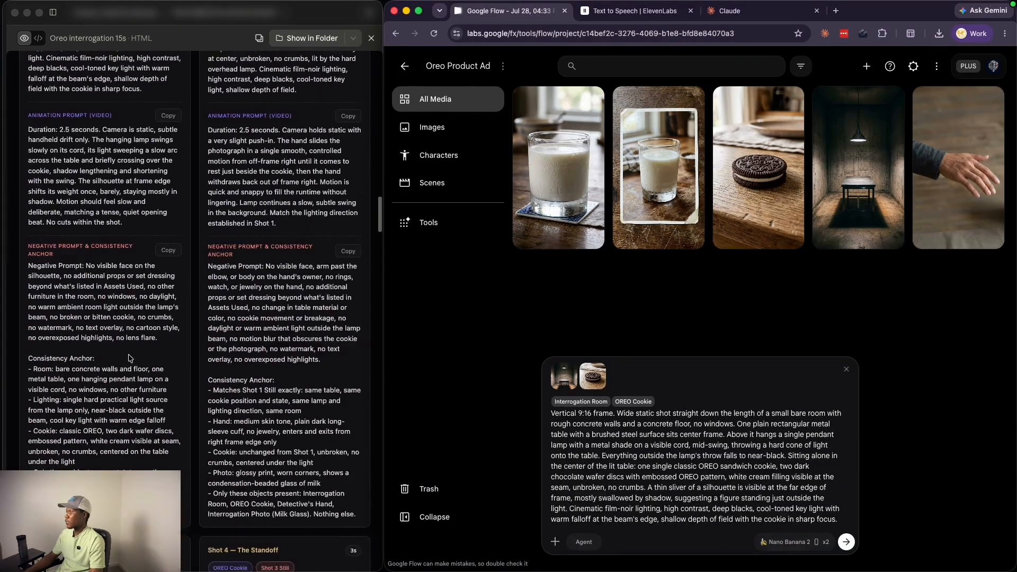
{"action": "left_click", "coordinate": [168, 252]}
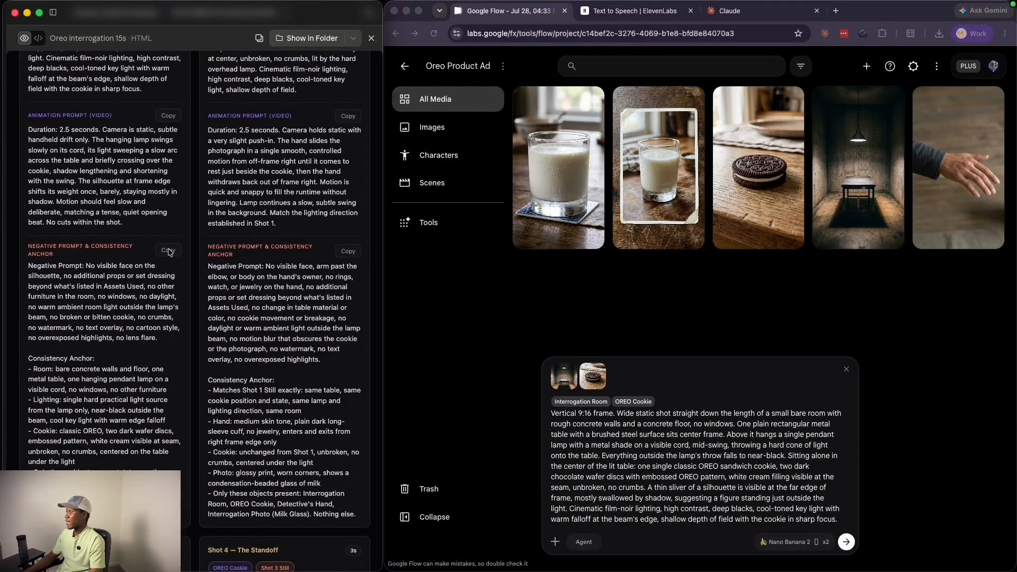
{"action": "left_click", "coordinate": [828, 518]}
{"action": "key", "text": "super+v"}
{"action": "left_click", "coordinate": [846, 542]}
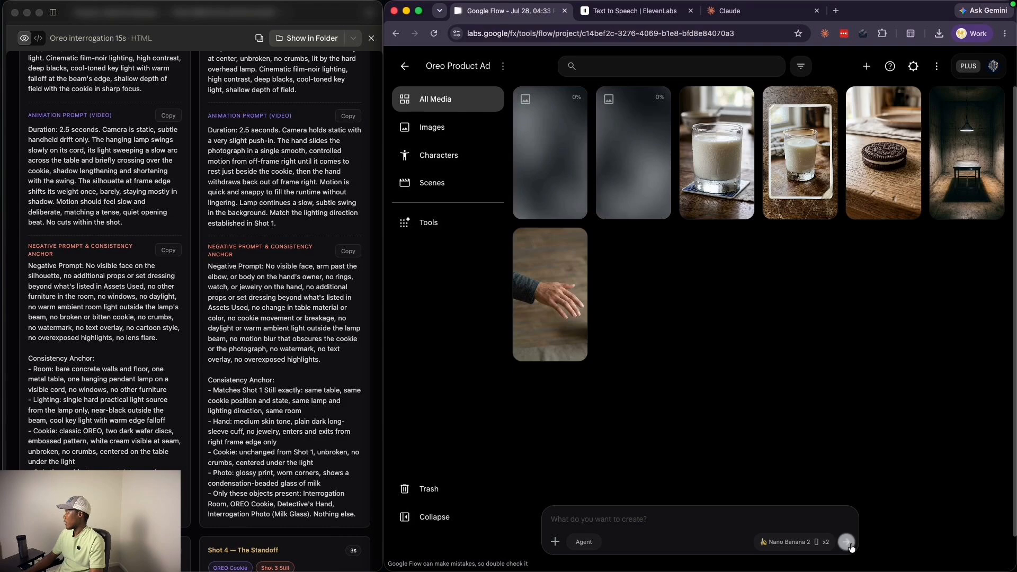
Copy Shot 2 — The Evidence's frame description from the storyboard into a new prompt, leaving an empty line above it.
{"action": "scroll", "coordinate": [305, 276], "scroll_direction": "up", "scroll_amount": 8}
{"action": "scroll", "coordinate": [305, 276], "scroll_direction": "up", "scroll_amount": 3}
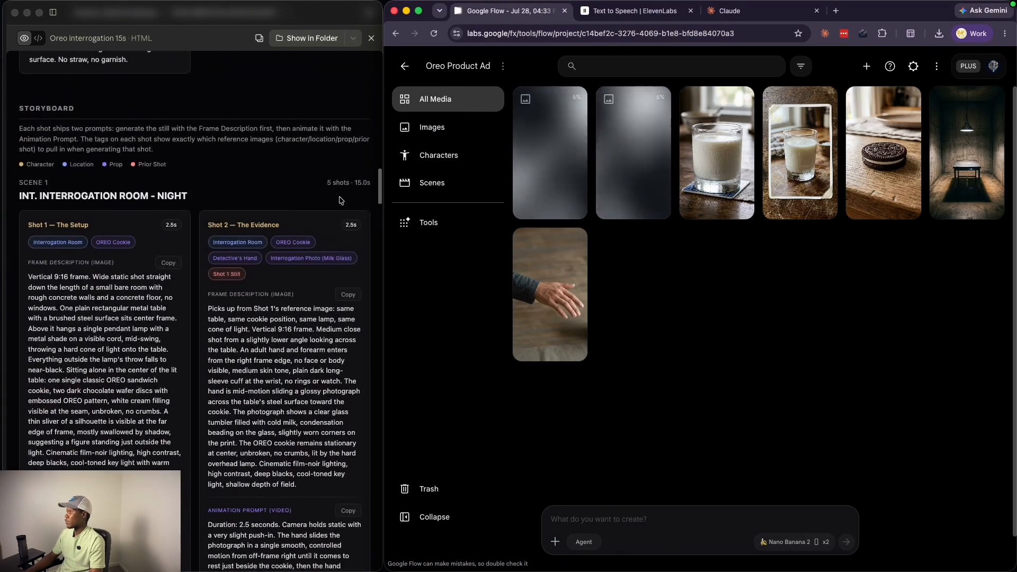
{"action": "left_click", "coordinate": [346, 310]}
{"action": "left_click", "coordinate": [616, 509]}
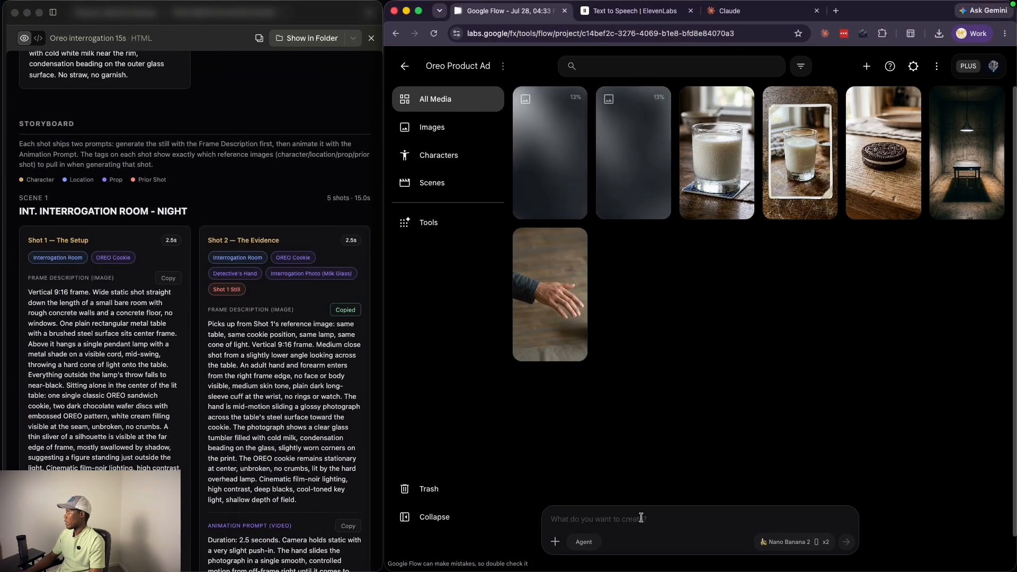
{"action": "key", "text": "super+v"}
{"action": "left_click", "coordinate": [551, 424]}
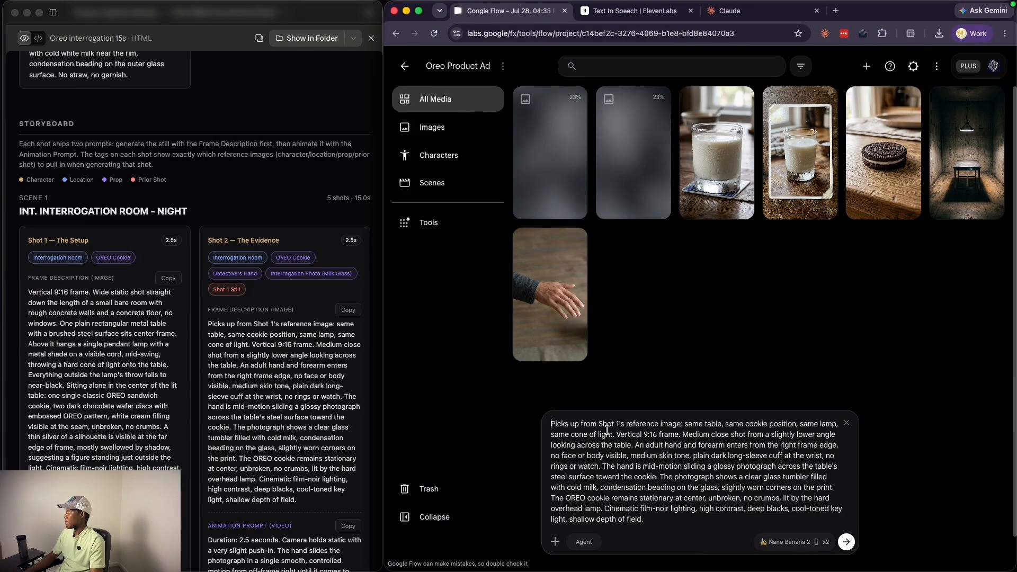
{"action": "key", "text": "Return"}
{"action": "key", "text": "Up"}
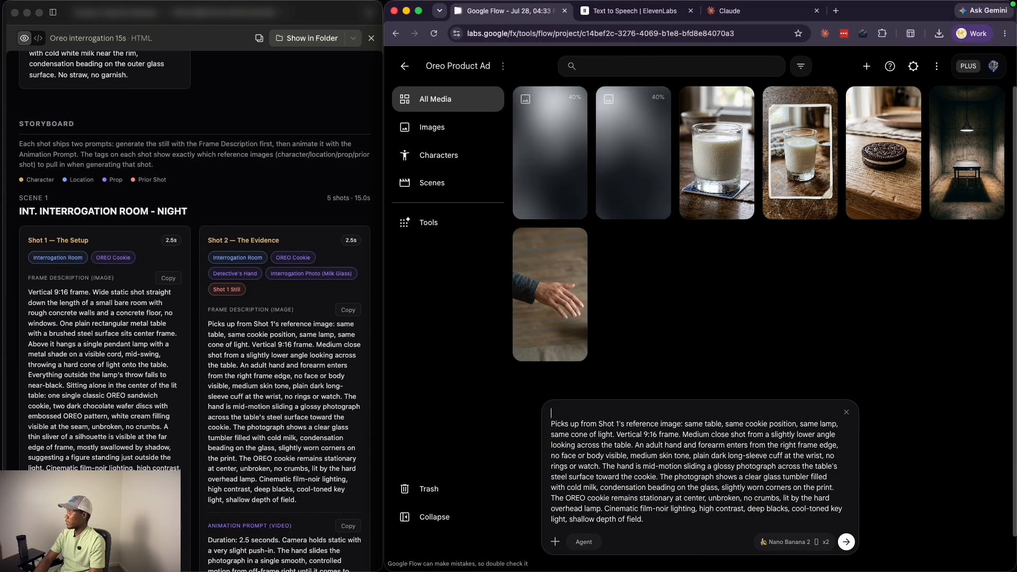
Attach Interrogation Room, OREO Cookie, Detective's Hand and Interrogation Photo (Milk Glass) above the prompt text as references for Shot 2.
{"action": "type", "text": "@interro"}
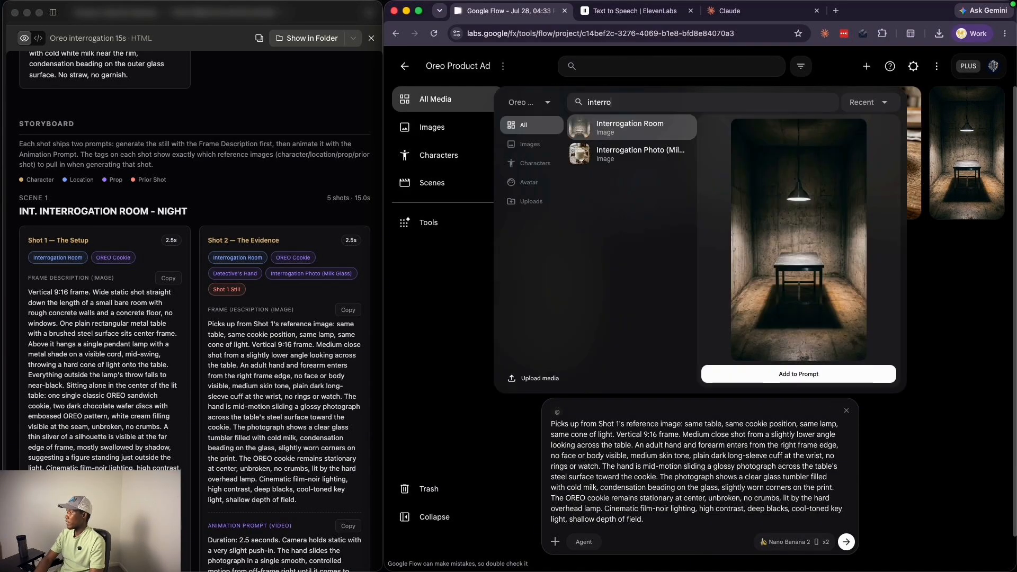
{"action": "key", "text": "Return"}
{"action": "type", "text": "@oreo"}
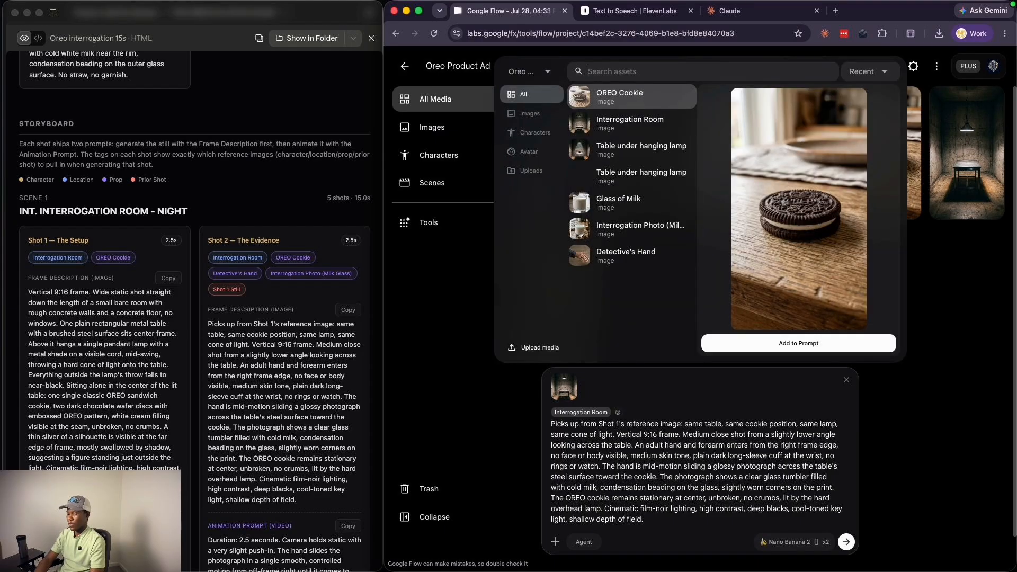
{"action": "key", "text": "Return"}
{"action": "type", "text": "@"}
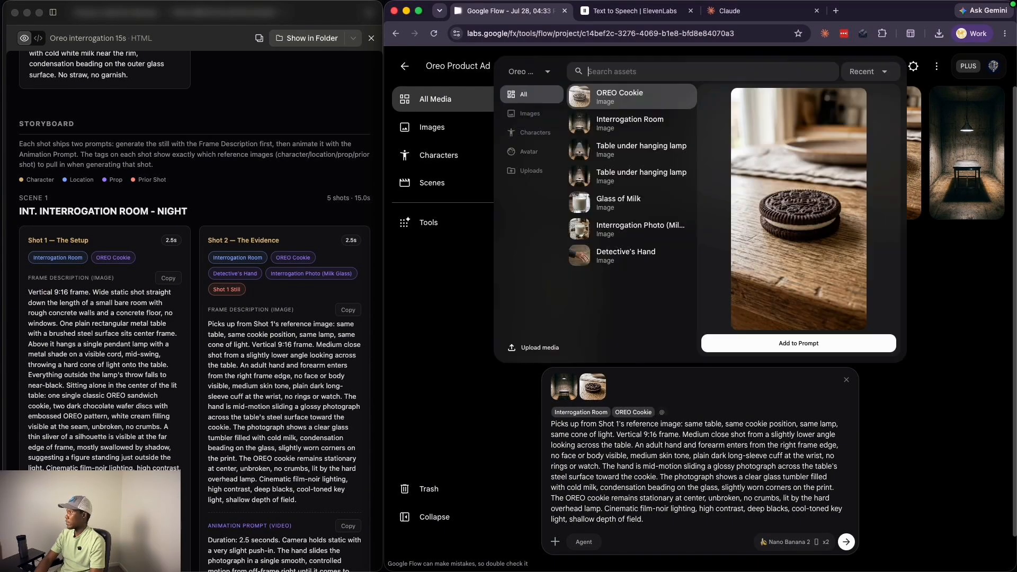
{"action": "type", "text": "de"}
{"action": "key", "text": "Return"}
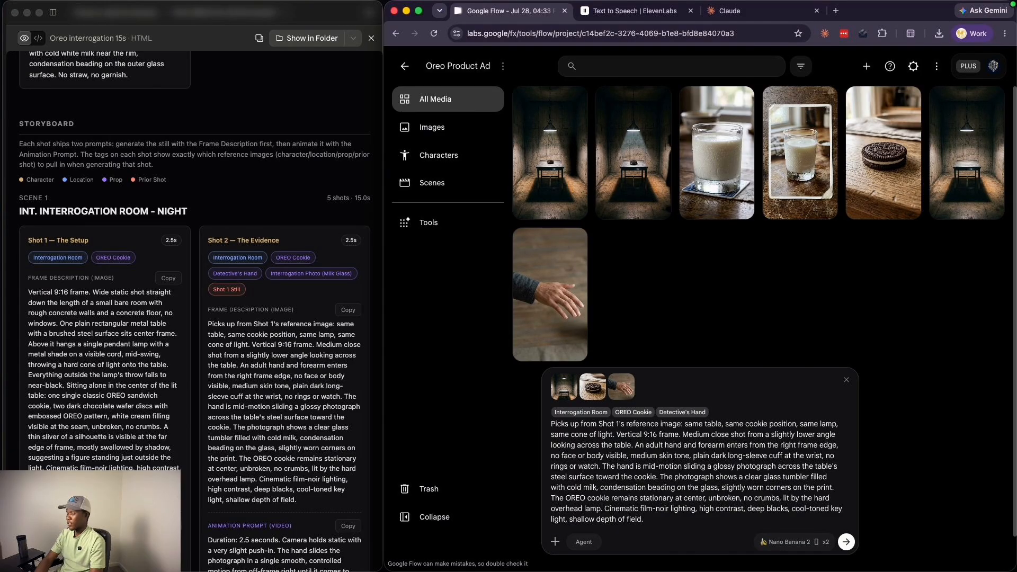
{"action": "type", "text": "@"}
{"action": "left_click", "coordinate": [641, 229]}
{"action": "left_click", "coordinate": [794, 337]}
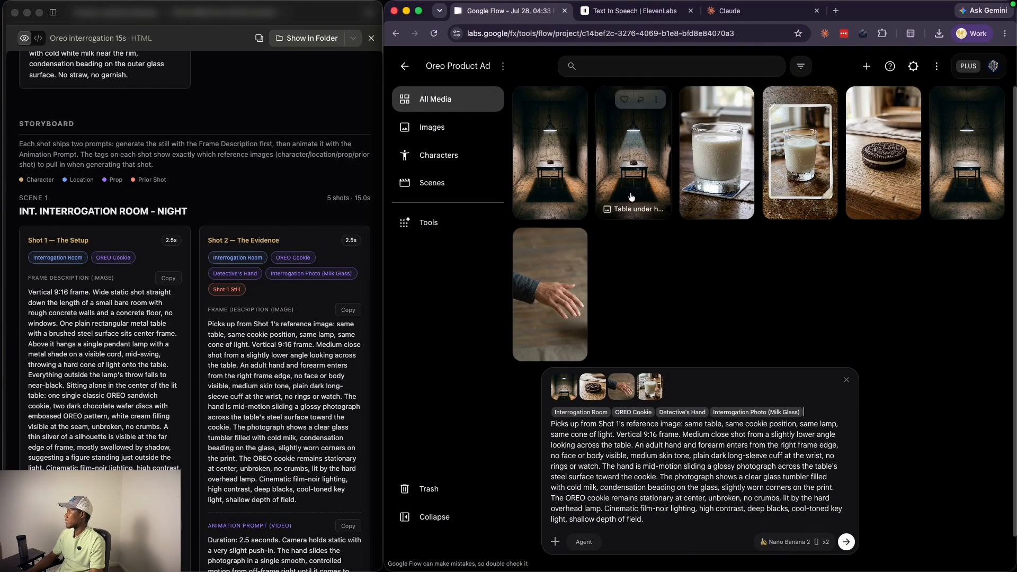
Rename the generated table still with the brighter lamp beam as Shot 1 and attach it to the Shot 2 prompt.
{"action": "left_click", "coordinate": [657, 101]}
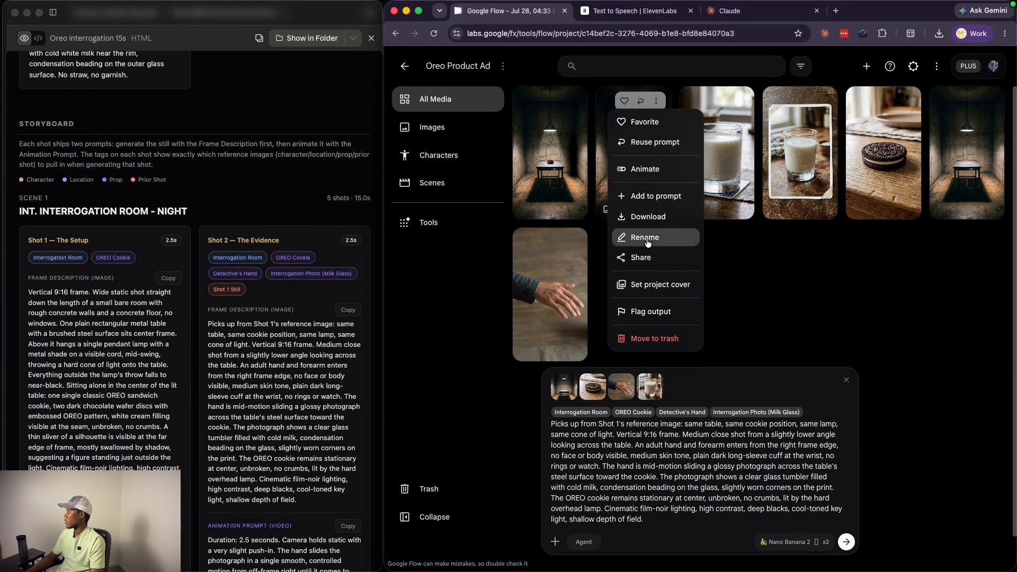
{"action": "left_click", "coordinate": [625, 237]}
{"action": "left_click", "coordinate": [675, 330]}
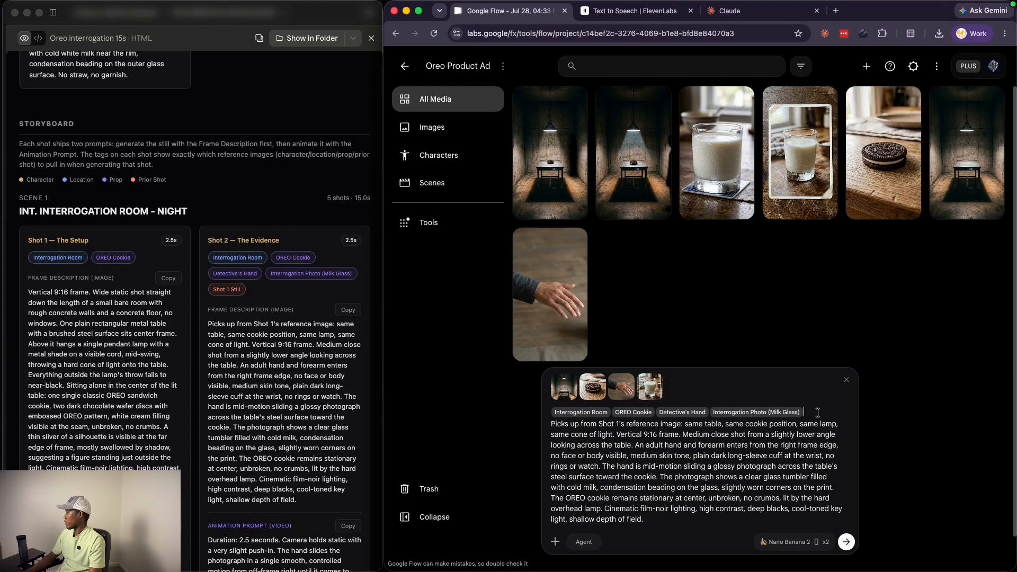
{"action": "key", "text": "Down"}
{"action": "key", "text": "Down"}
{"action": "key", "text": "Return"}
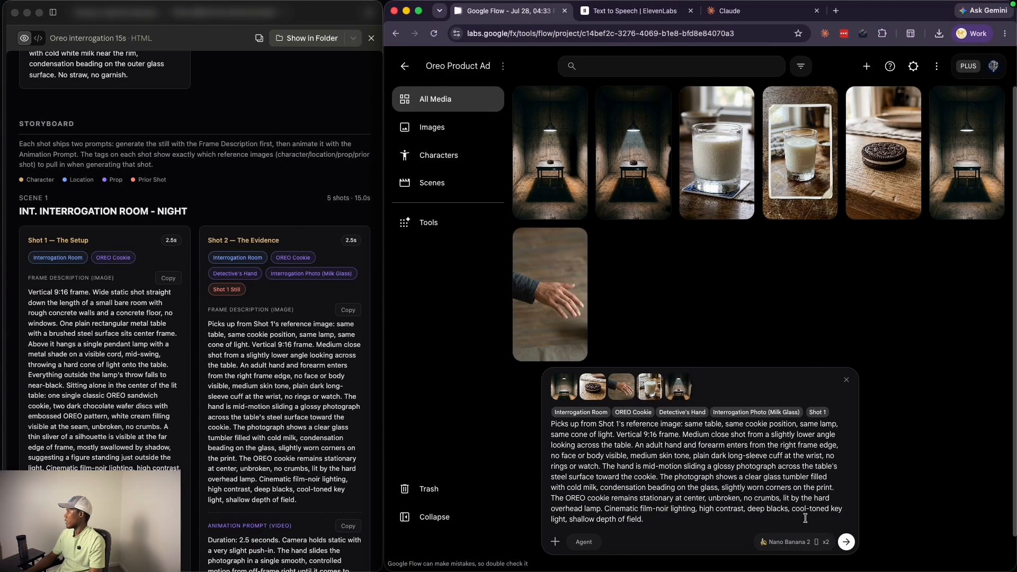
Generate the Shot 2 still and move the unused Shot 1 variant to the trash.
{"action": "left_click", "coordinate": [845, 541]}
{"action": "right_click", "coordinate": [728, 352]}
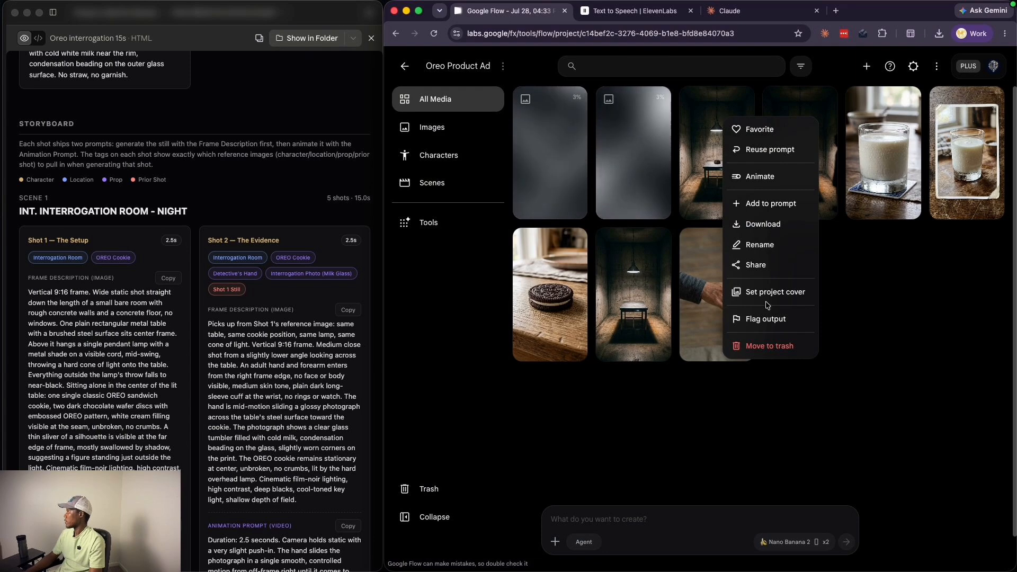
{"action": "left_click", "coordinate": [773, 346]}
Copy Shot 3 — Turning Up The Heat's frame description from the storyboard into a new prompt.
{"action": "left_click", "coordinate": [189, 175]}
{"action": "scroll", "coordinate": [189, 176], "scroll_direction": "down", "scroll_amount": 10}
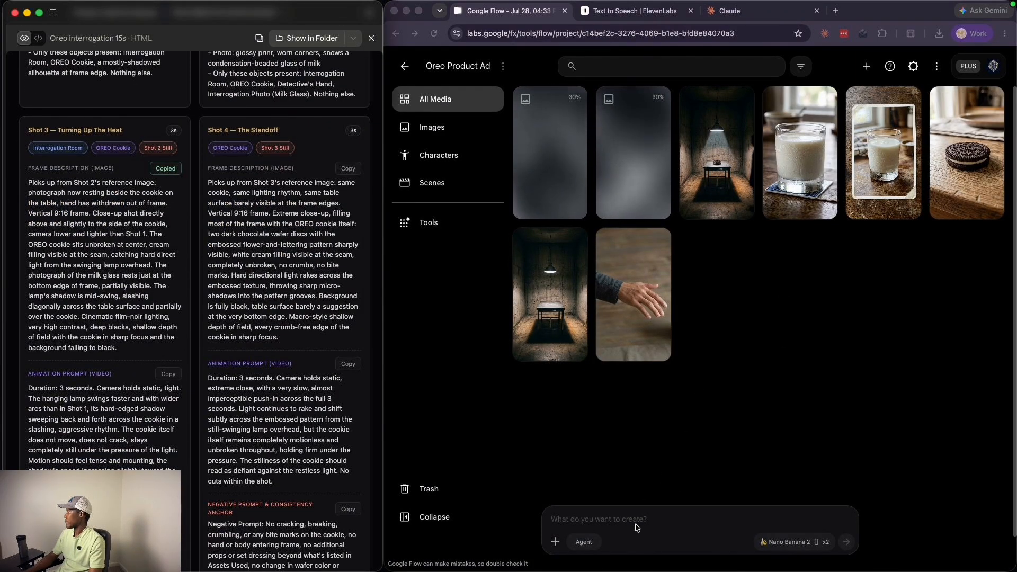
{"action": "left_click", "coordinate": [658, 520]}
{"action": "key", "text": "super+v"}
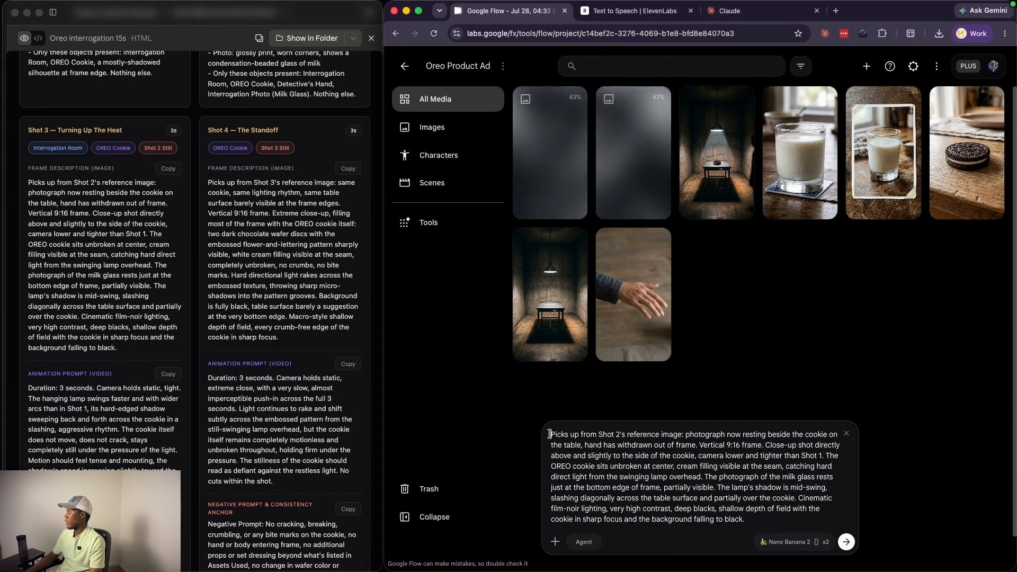
Attach the Interrogation Room and OREO Cookie images above the prompt text as references for Shot 3.
{"action": "type", "text": "@"}
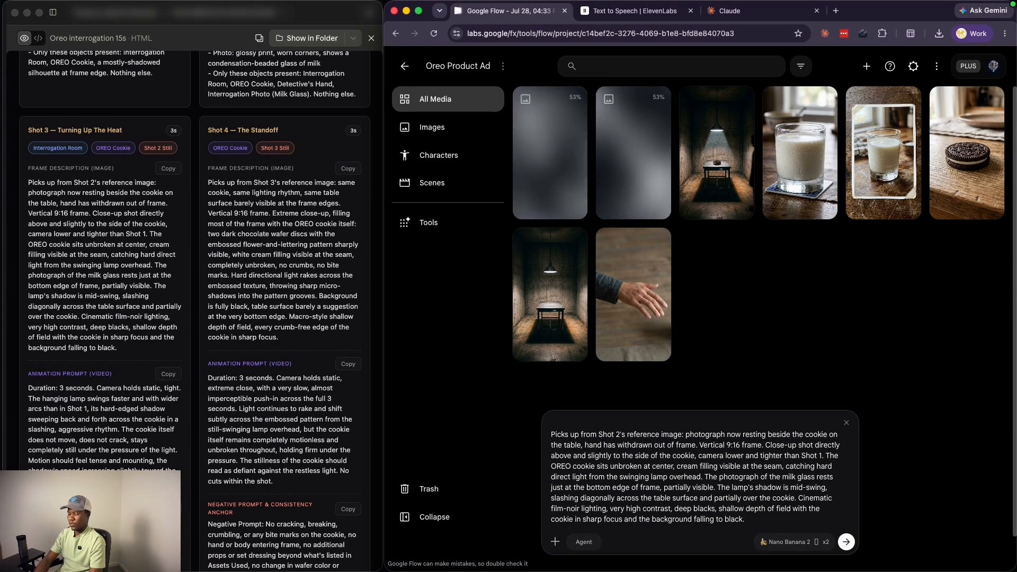
{"action": "left_click", "coordinate": [630, 270]}
{"action": "left_click", "coordinate": [799, 384]}
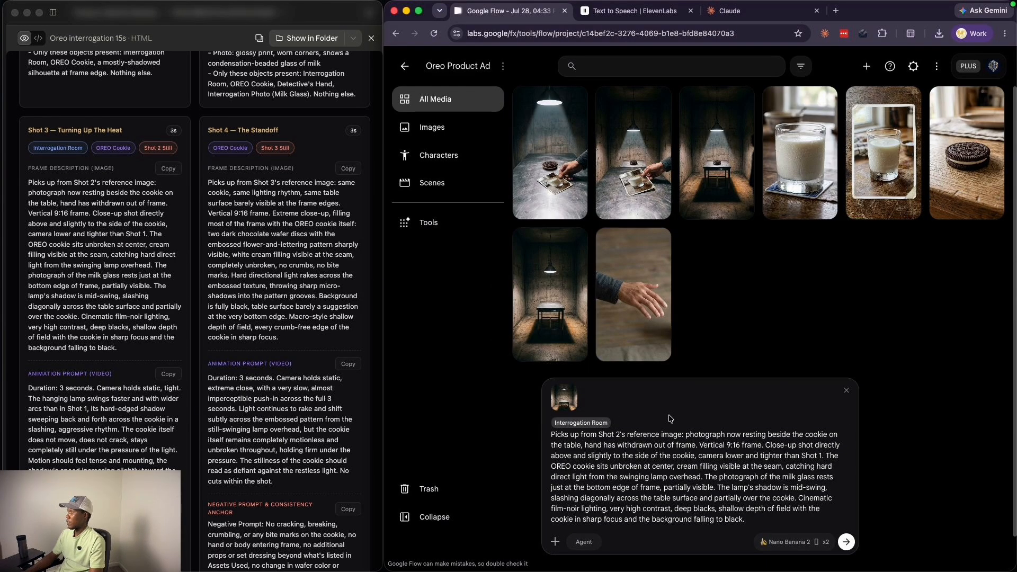
{"action": "type", "text": "@or"}
{"action": "key", "text": "Return"}
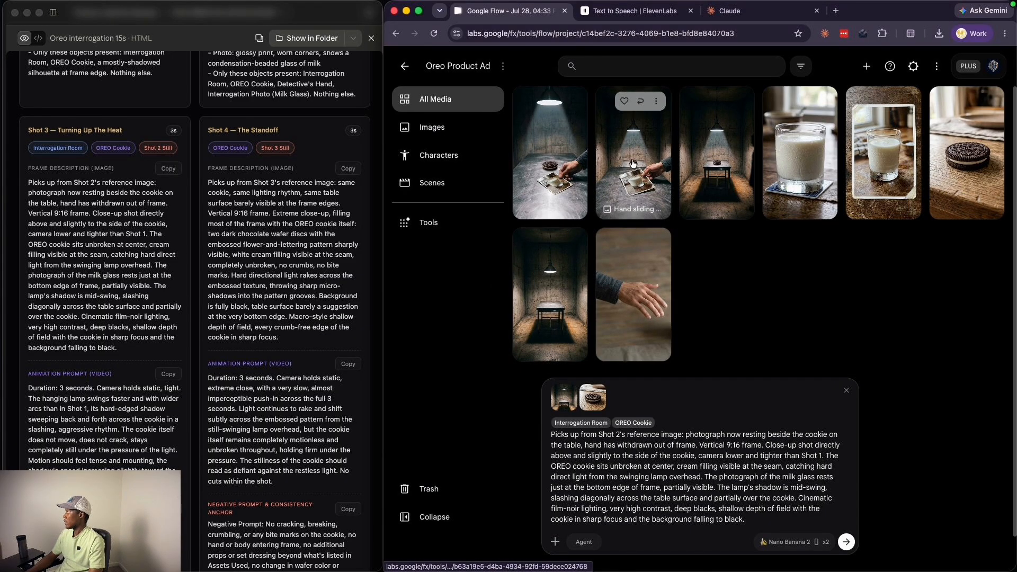
Move the darker hand-and-photograph still to the trash and rename the brighter one as Shot 2.
{"action": "left_click", "coordinate": [656, 100]}
{"action": "left_click", "coordinate": [662, 382]}
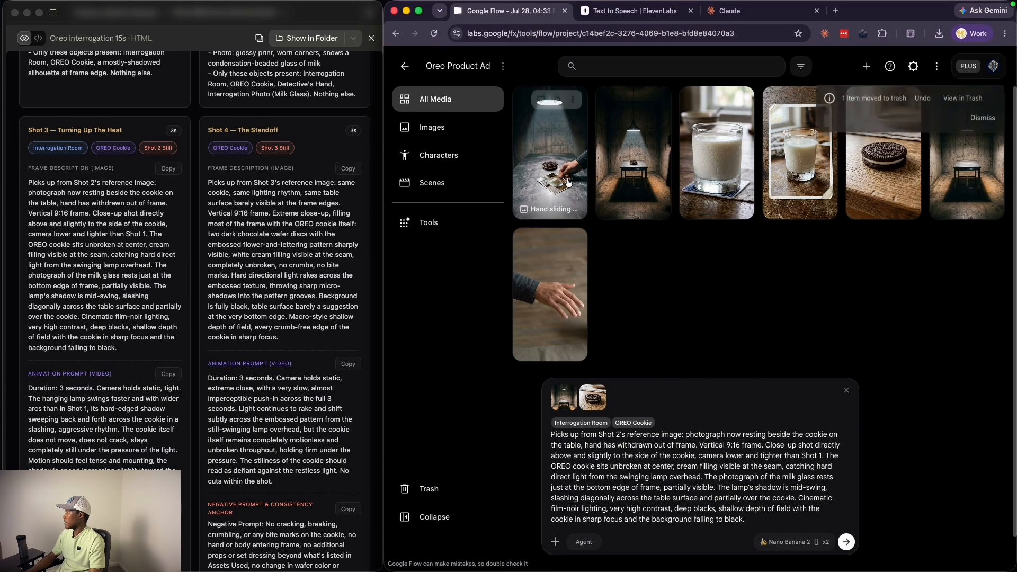
{"action": "right_click", "coordinate": [562, 175]}
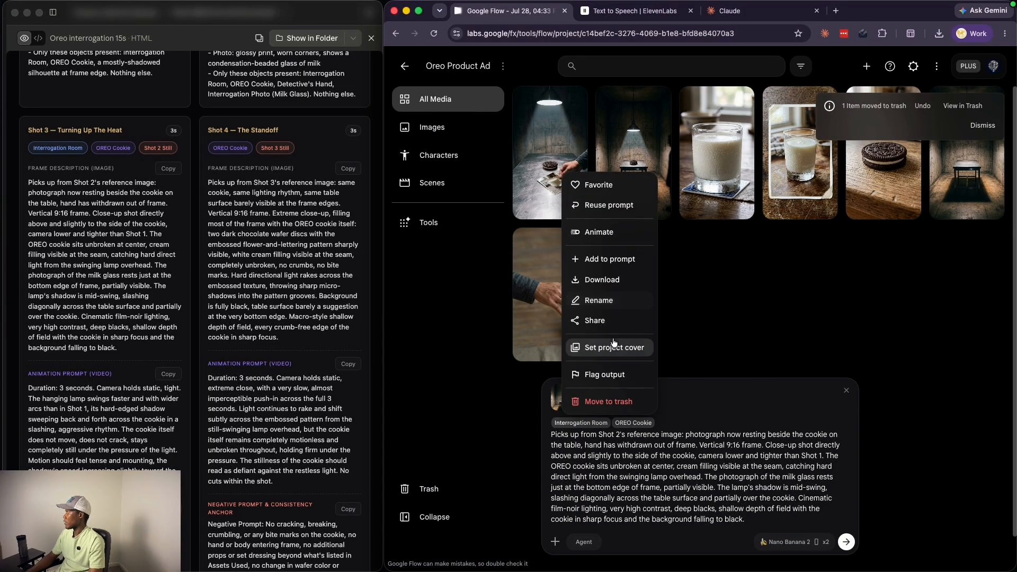
{"action": "left_click", "coordinate": [597, 300]}
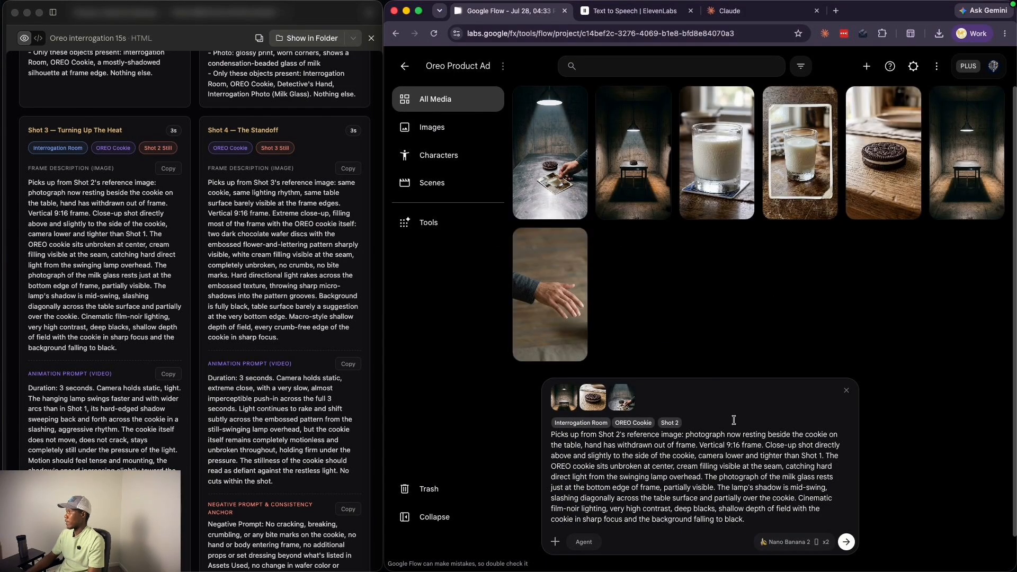
Generate the Shot 3 still with Shot 2 attached as an additional reference.
{"action": "left_click", "coordinate": [847, 542]}
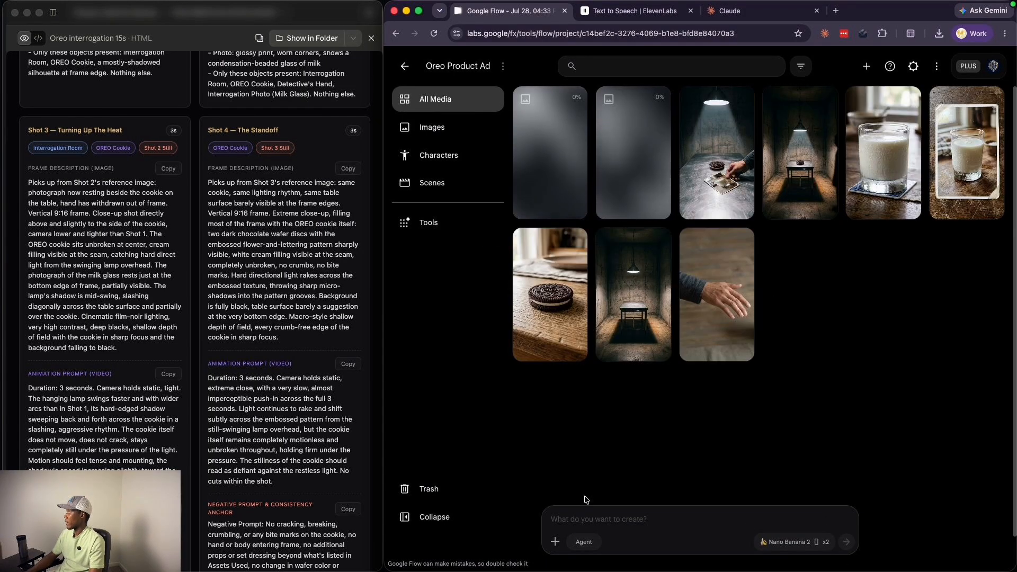
Copy Shot 4 — The Standoff's frame description into a new prompt and attach the OREO Cookie image above the text.
{"action": "left_click", "coordinate": [348, 168]}
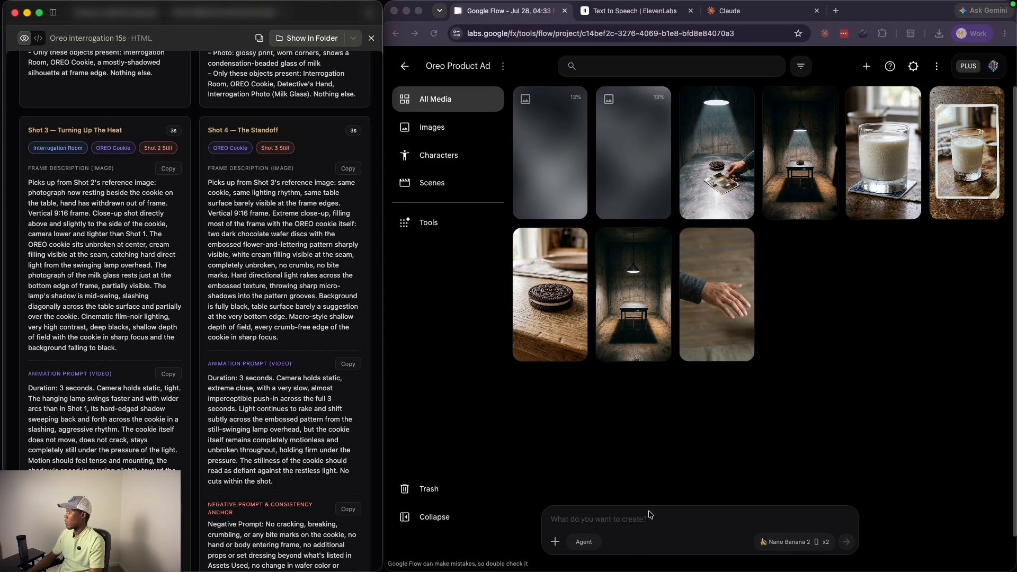
{"action": "scroll", "coordinate": [145, 353], "scroll_direction": "down", "scroll_amount": 4}
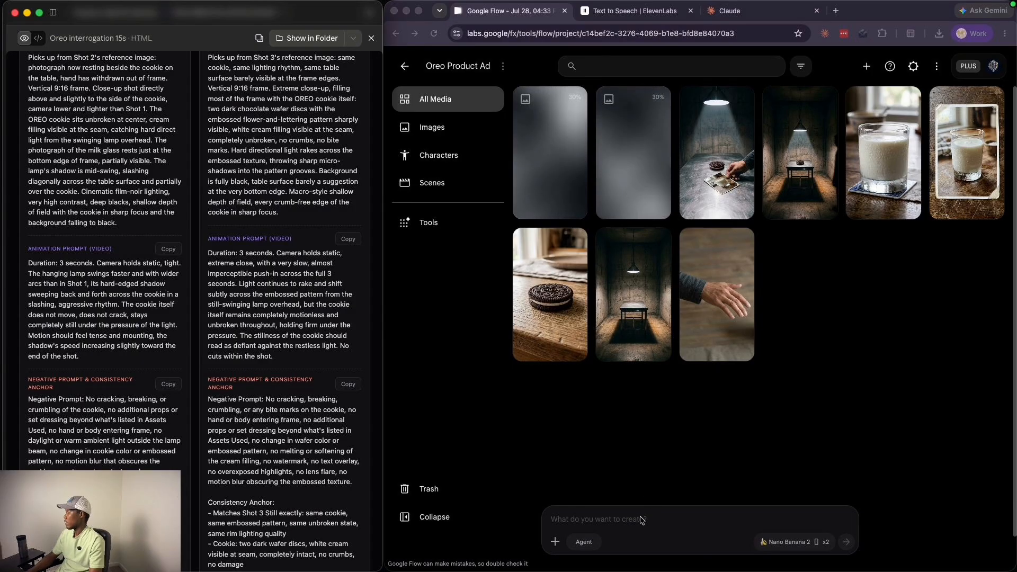
{"action": "left_click", "coordinate": [554, 449]}
{"action": "type", "text": "Picks up from Shot 3's reference image: same cookie, same lighting rhythm, same table surface barely visible at the frame edges. Vertical 9:16 frame. Extreme close-up, filling most of the frame with the OREO cookie itself: two dark chocolate wafer discs with the embossed flower-and-lettering pattern sharply visible, white cream filling visible at the seam, completely unbroken, no crumbs, no bite marks. Hard directional light rakes across the embossed texture, throwing sharp micro-shadows into the pattern grooves. Background is fully black, table surface barely a suggestion at the very bottom edge. Macro-style shallow depth of field, every crumb-free edge of the cookie in sharp focus."}
{"action": "left_click", "coordinate": [551, 433]}
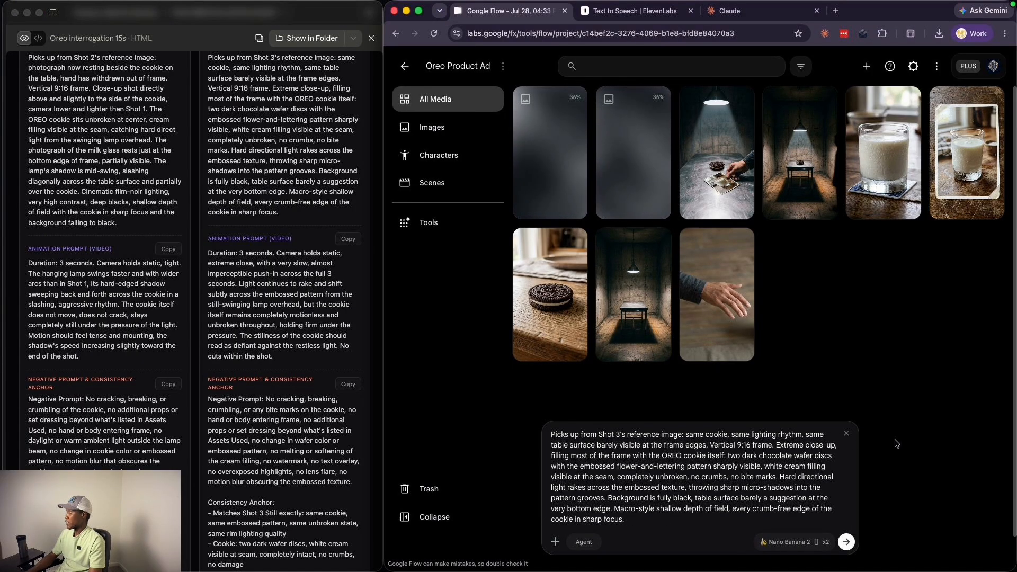
{"action": "key", "text": "shift+Return"}
{"action": "key", "text": "Up"}
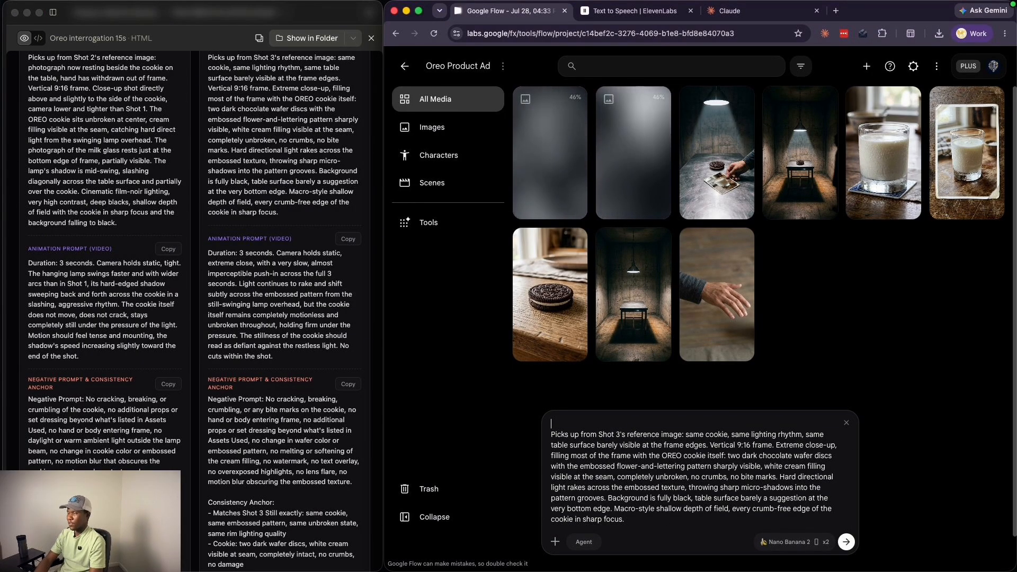
{"action": "type", "text": "@"}
{"action": "scroll", "coordinate": [190, 308], "scroll_direction": "up", "scroll_amount": 5}
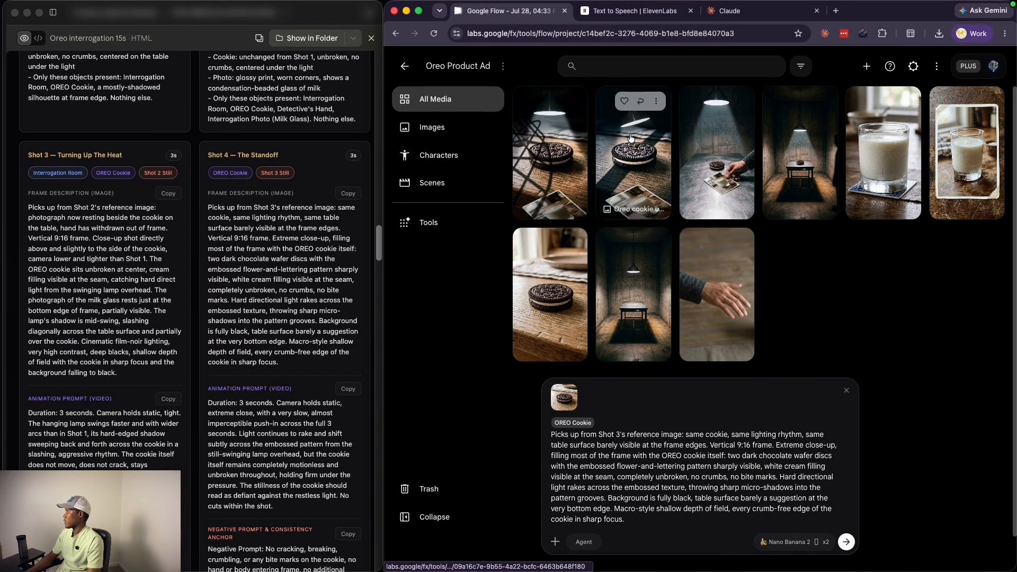
Move the cookie still with the tangled crossing shadows to the trash and rename the remaining variant as Shot 3.
{"action": "right_click", "coordinate": [526, 140]}
{"action": "left_click", "coordinate": [557, 371]}
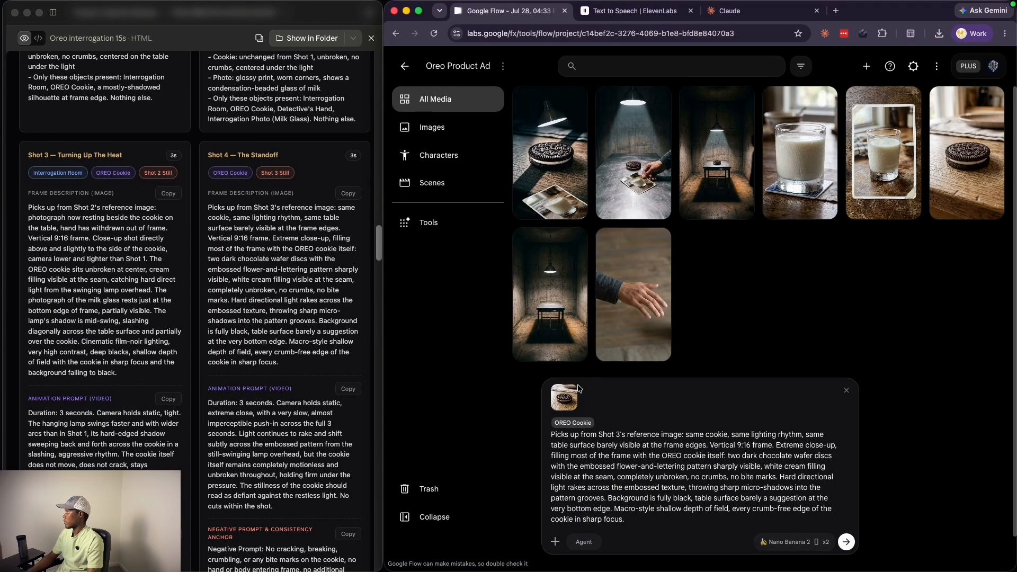
{"action": "right_click", "coordinate": [551, 140]}
{"action": "left_click", "coordinate": [583, 269]}
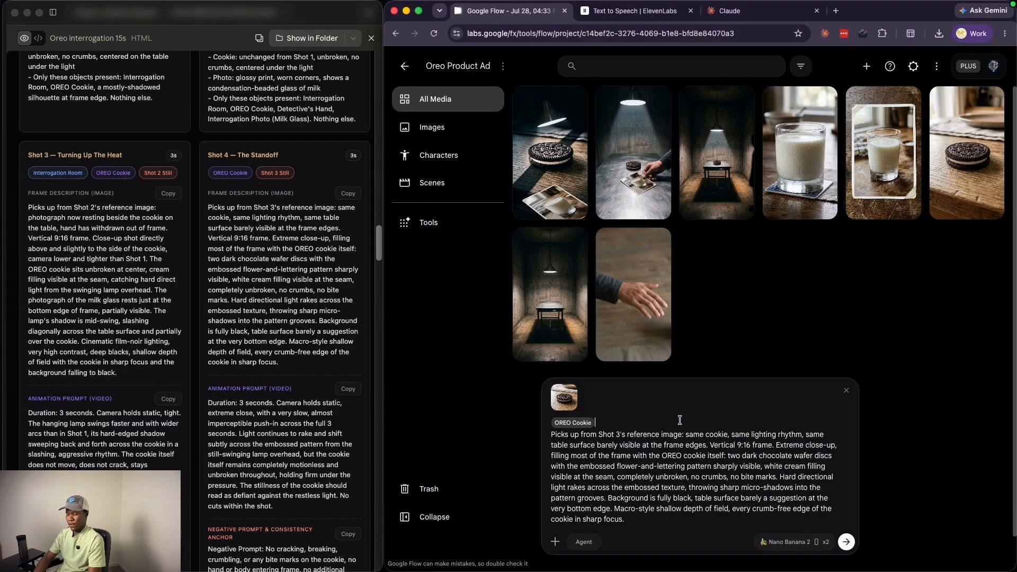
Attach the Shot 3 still after OREO Cookie as a reference for Shot 4.
{"action": "left_click", "coordinate": [679, 420]}
{"action": "type", "text": "@shot"}
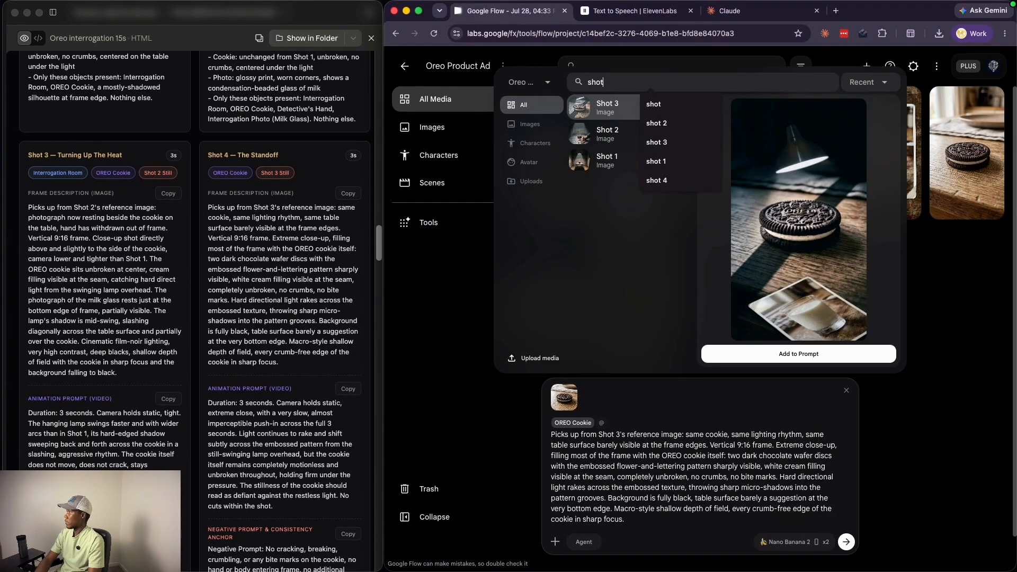
{"action": "key", "text": "Return"}
Append Shot 4's negative prompt and consistency anchor from the storyboard to the end of the prompt.
{"action": "scroll", "coordinate": [185, 417], "scroll_direction": "down", "scroll_amount": 3}
{"action": "left_click", "coordinate": [354, 445]}
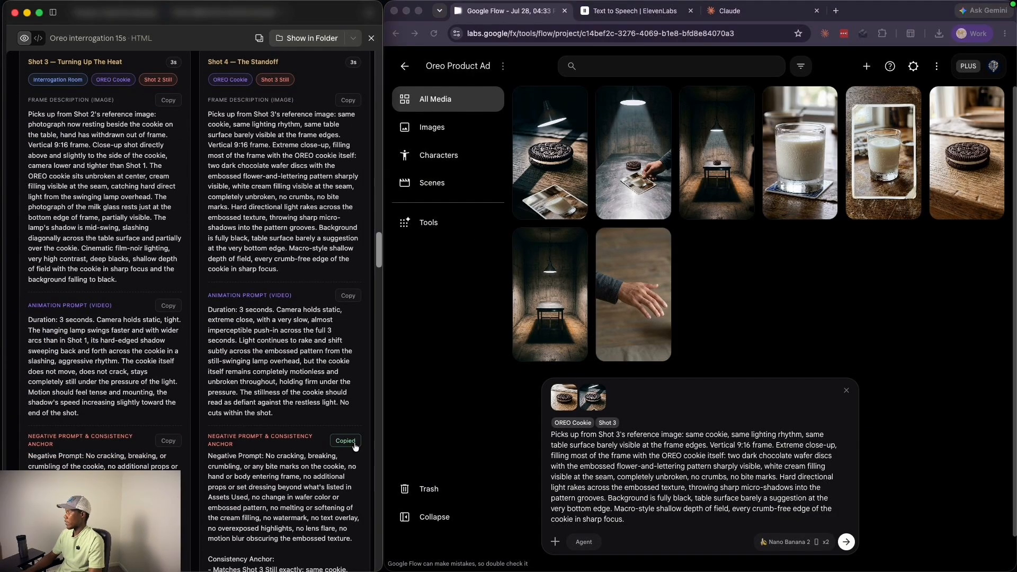
{"action": "left_click", "coordinate": [770, 532]}
{"action": "key", "text": "super+v"}
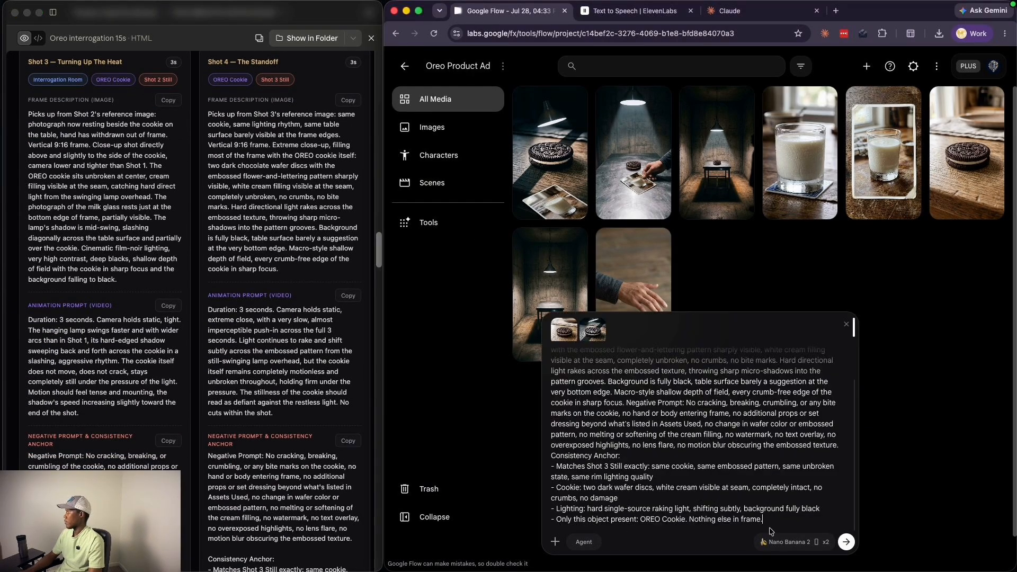
Generate the Shot 4 still and copy the frame description of Shot 5 — The Confession from the storyboard.
{"action": "left_click", "coordinate": [846, 542]}
{"action": "scroll", "coordinate": [237, 332], "scroll_direction": "down", "scroll_amount": 15}
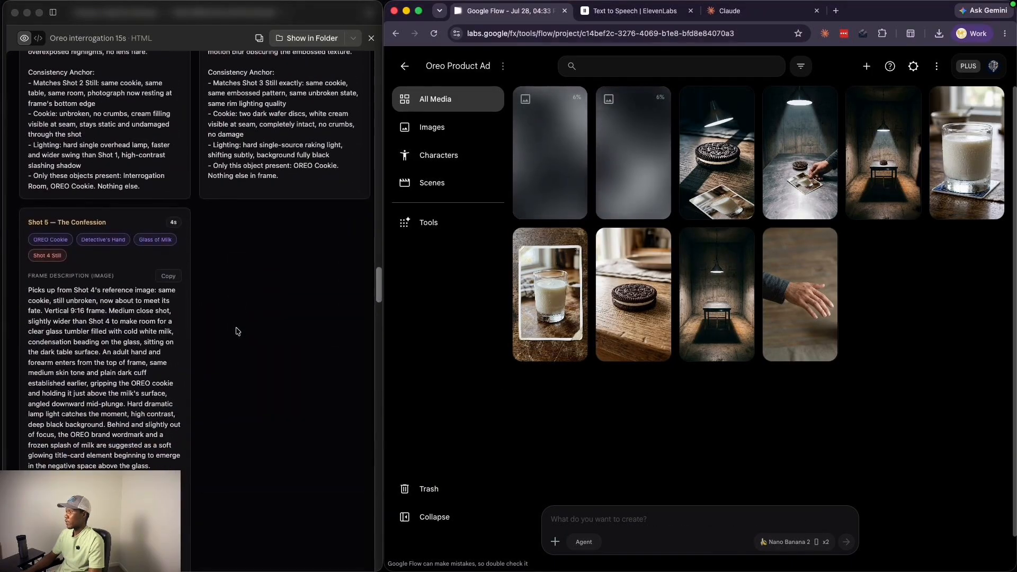
{"action": "scroll", "coordinate": [237, 331], "scroll_direction": "down", "scroll_amount": 3}
{"action": "left_click", "coordinate": [166, 196]}
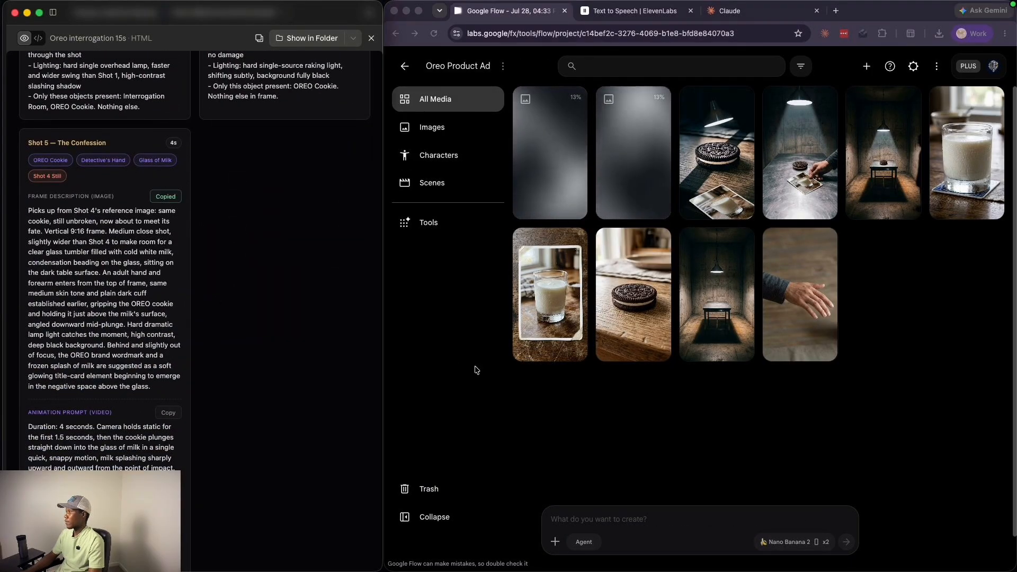
Attach OREO Cookie, Detective's Hand and Glass of Milk as references in a new prompt.
{"action": "left_click", "coordinate": [710, 522]}
{"action": "type", "text": "@"}
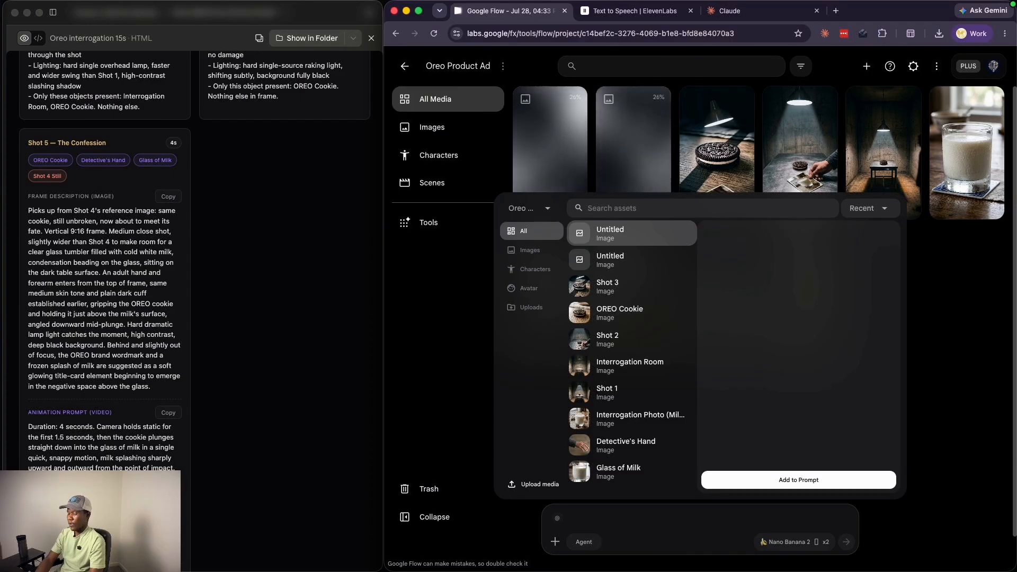
{"action": "type", "text": "ore"}
{"action": "key", "text": "Return"}
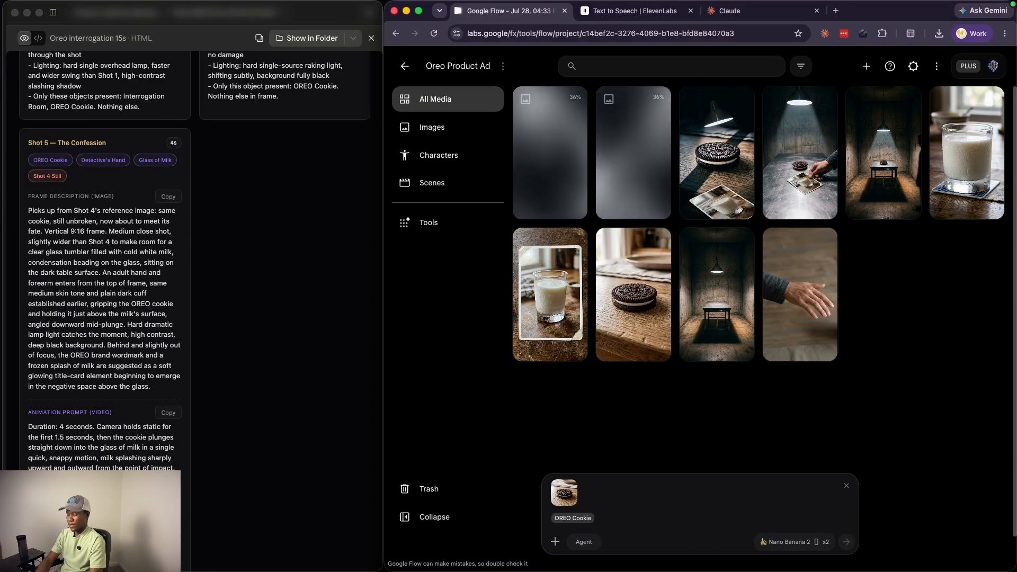
{"action": "type", "text": "@"}
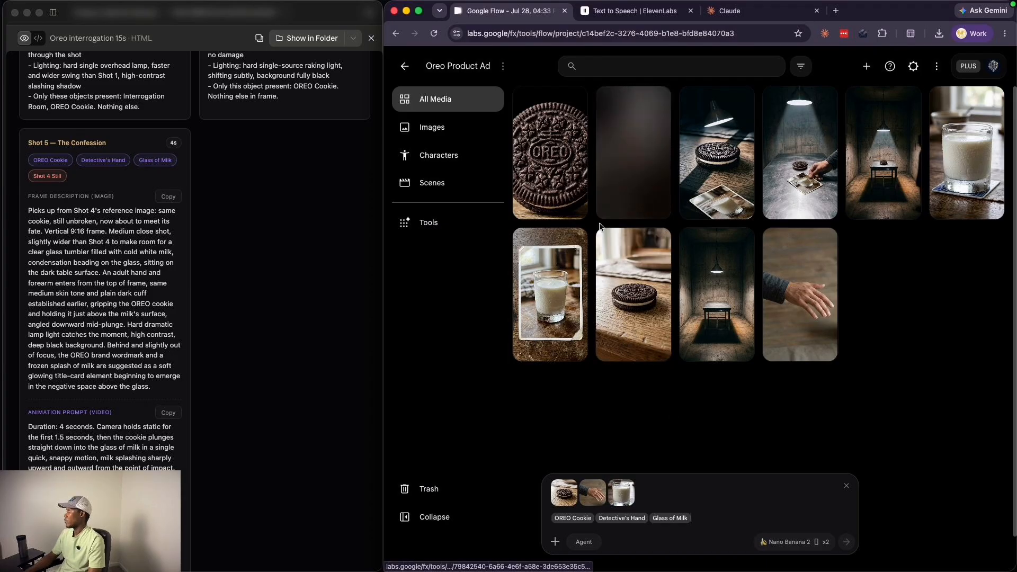
Move the tighter, frame-filling cookie close-up to the trash and rename the remaining variant as Shot 4.
{"action": "right_click", "coordinate": [556, 154]}
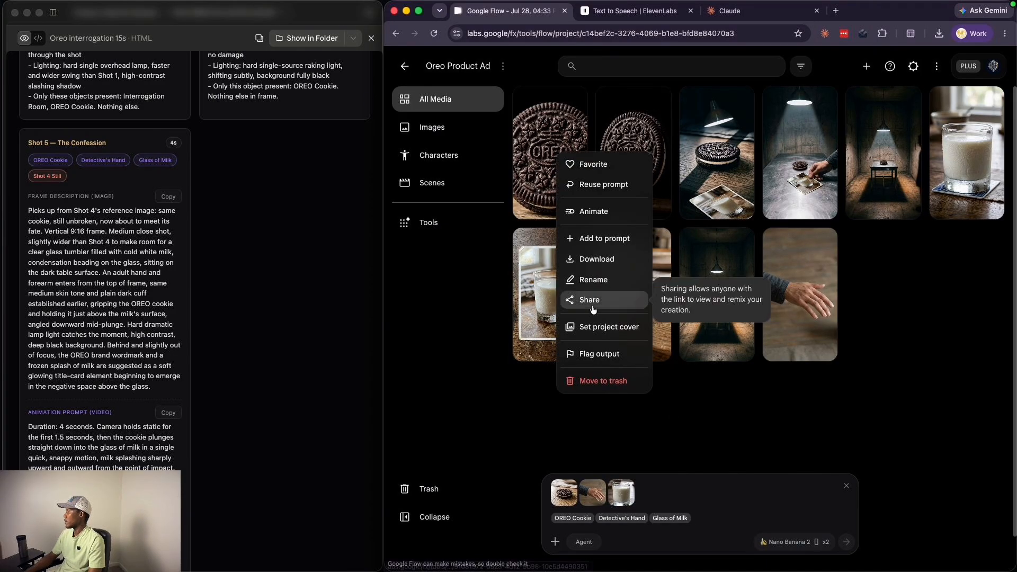
{"action": "left_click", "coordinate": [609, 382]}
{"action": "right_click", "coordinate": [563, 169]}
{"action": "left_click", "coordinate": [596, 293]}
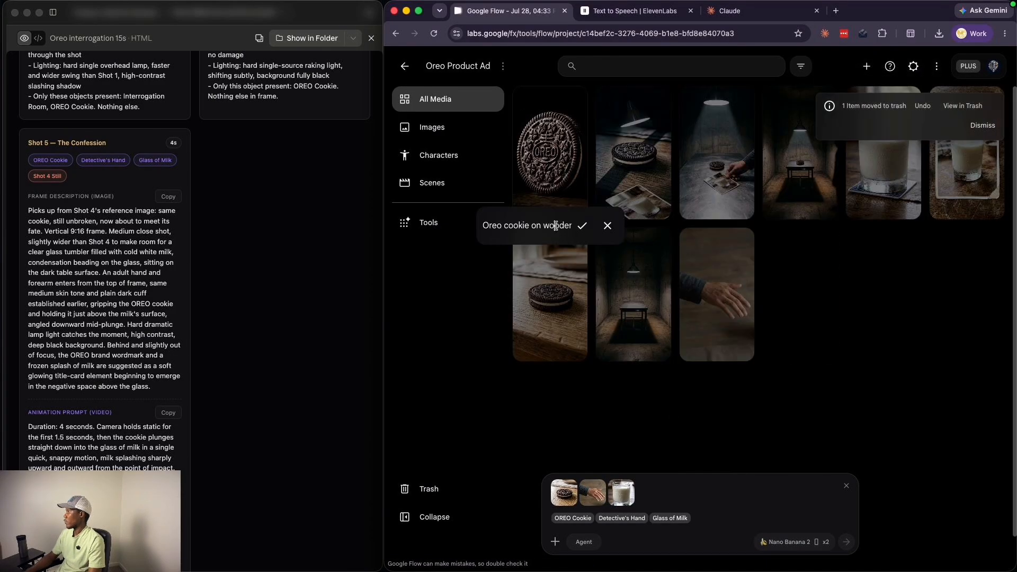
{"action": "type", "text": "Shot 4"}
{"action": "key", "text": "Return"}
Attach the Shot 4 still after Glass of Milk and add Shot 5's copied frame description below the references.
{"action": "type", "text": "@"}
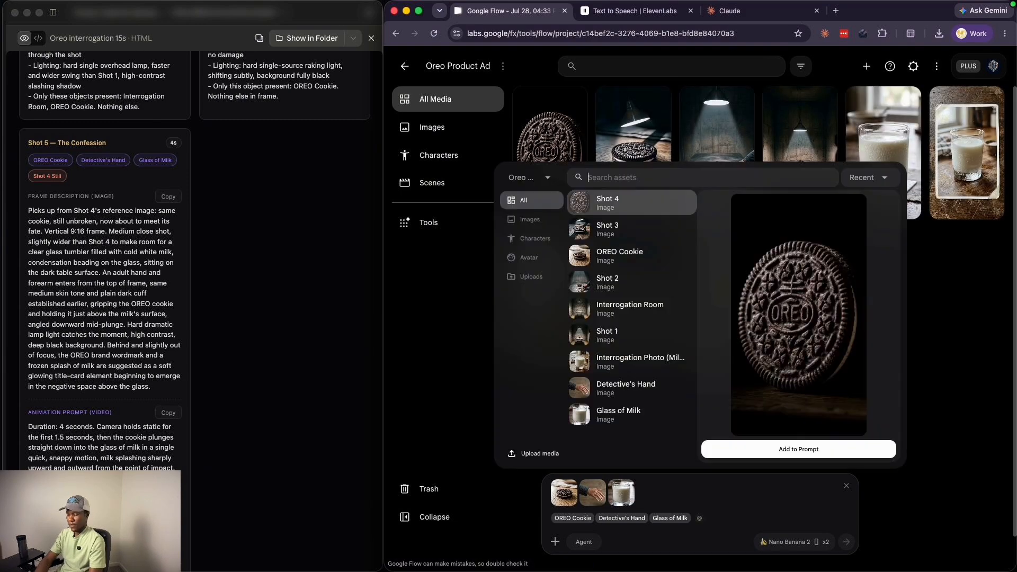
{"action": "type", "text": "sh"}
{"action": "key", "text": "Return"}
{"action": "left_click", "coordinate": [183, 209]}
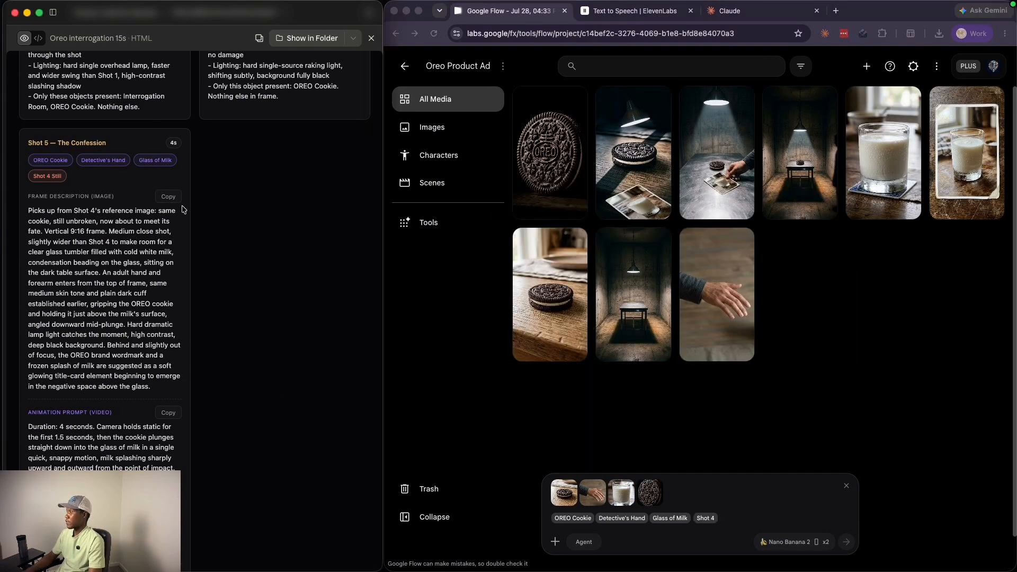
{"action": "left_click", "coordinate": [729, 527]}
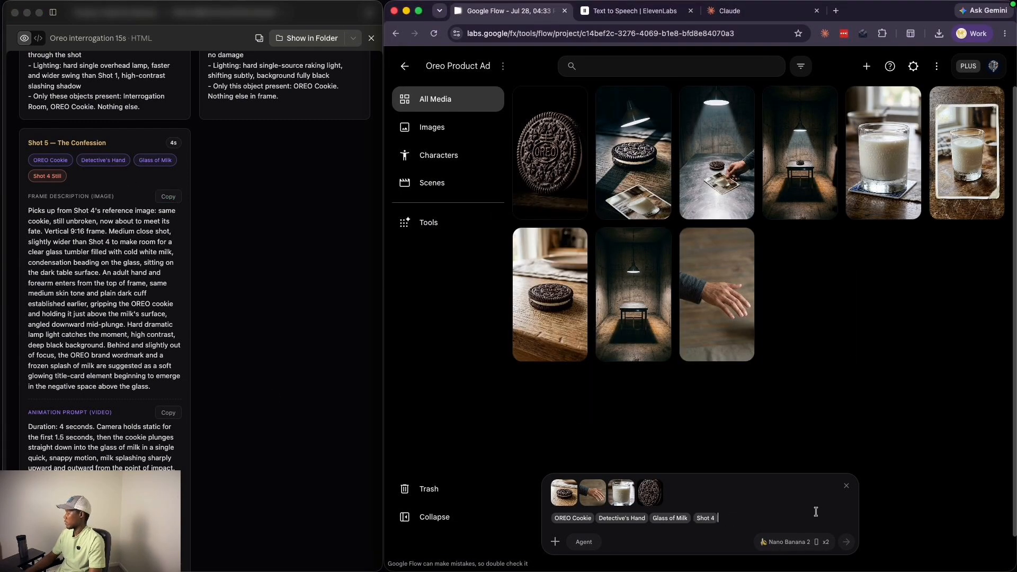
{"action": "key", "text": "super+v"}
Append Shot 5's negative prompt and consistency anchor to the prompt and generate the Shot 5 still.
{"action": "scroll", "coordinate": [170, 455], "scroll_direction": "down", "scroll_amount": 4}
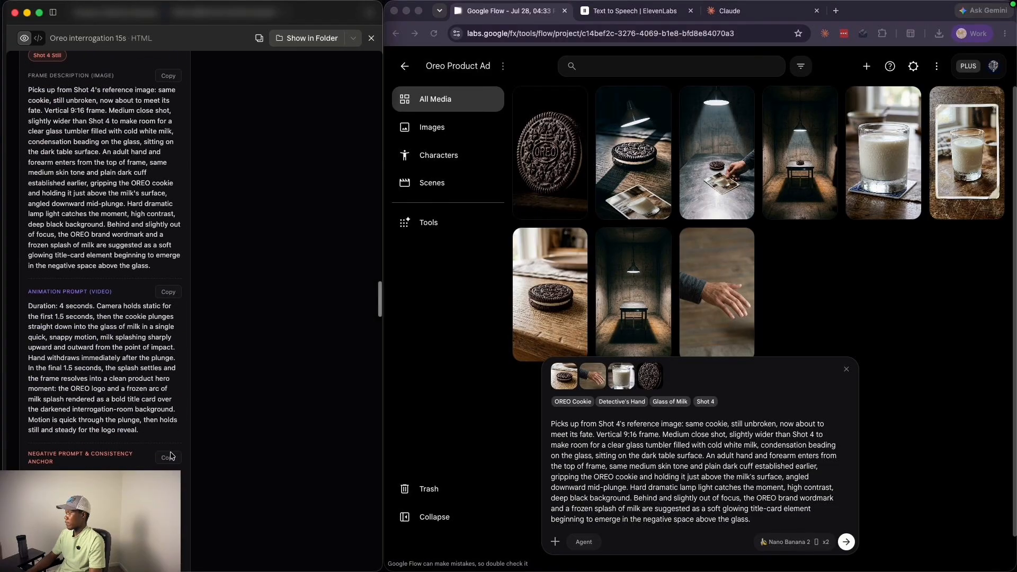
{"action": "left_click", "coordinate": [787, 517]}
{"action": "key", "text": "Return"}
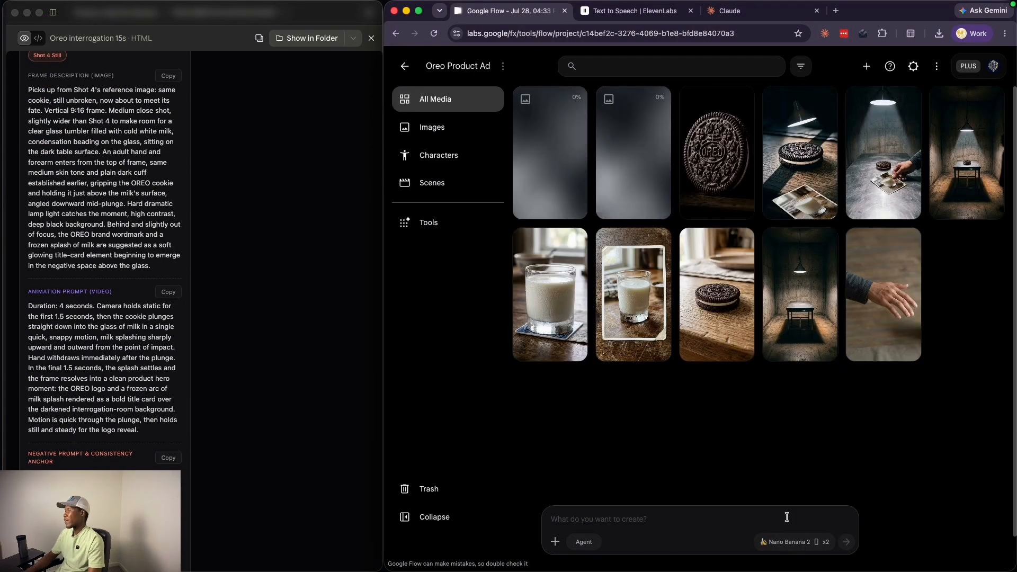
Move the second hand-over-milk still to the trash and rename the remaining variant as Shot 5.
{"action": "scroll", "coordinate": [216, 331], "scroll_direction": "up", "scroll_amount": 10}
{"action": "scroll", "coordinate": [216, 331], "scroll_direction": "up", "scroll_amount": 6}
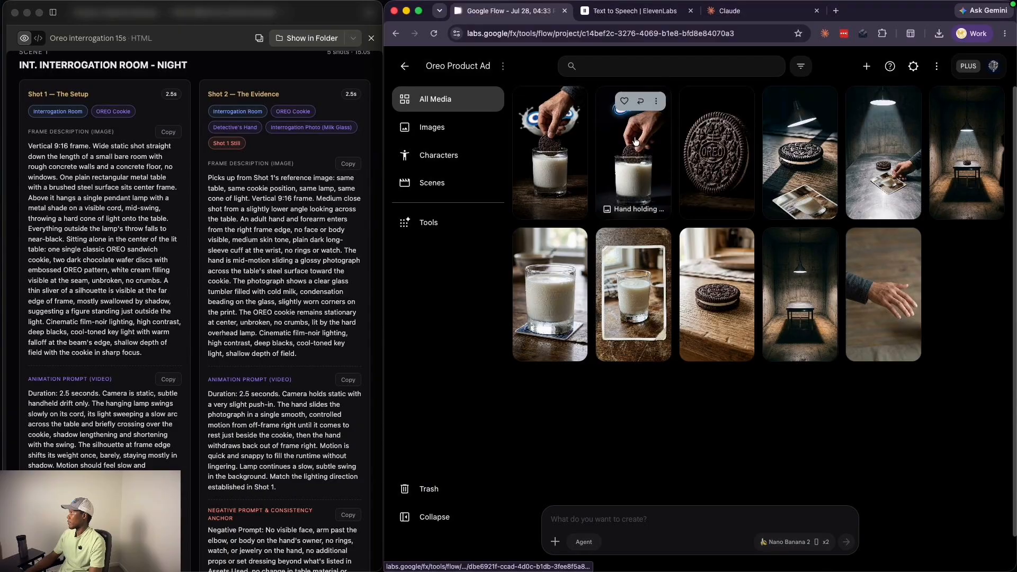
{"action": "left_click", "coordinate": [656, 100]}
{"action": "left_click", "coordinate": [657, 366]}
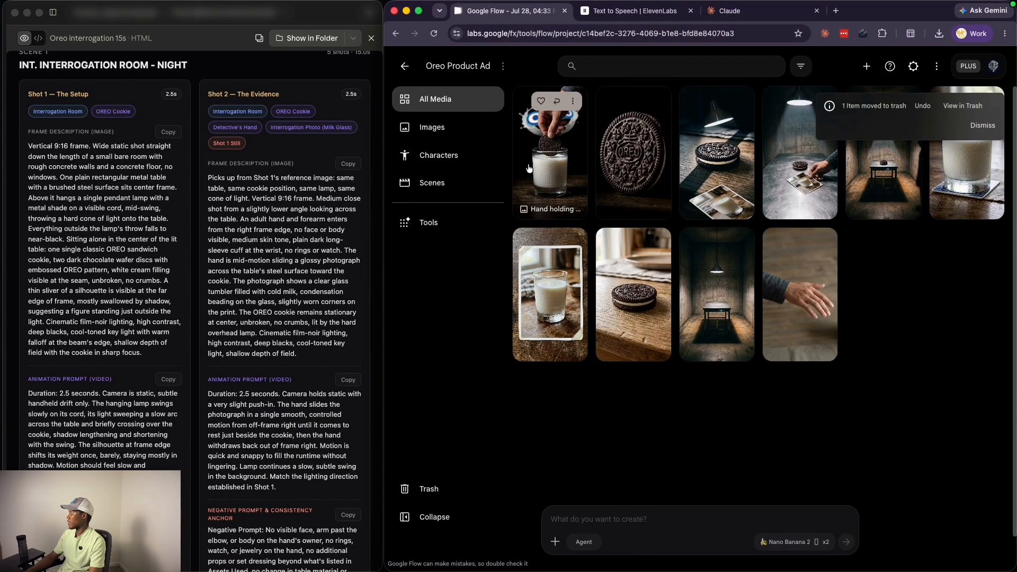
{"action": "right_click", "coordinate": [555, 180]}
{"action": "left_click", "coordinate": [591, 304]}
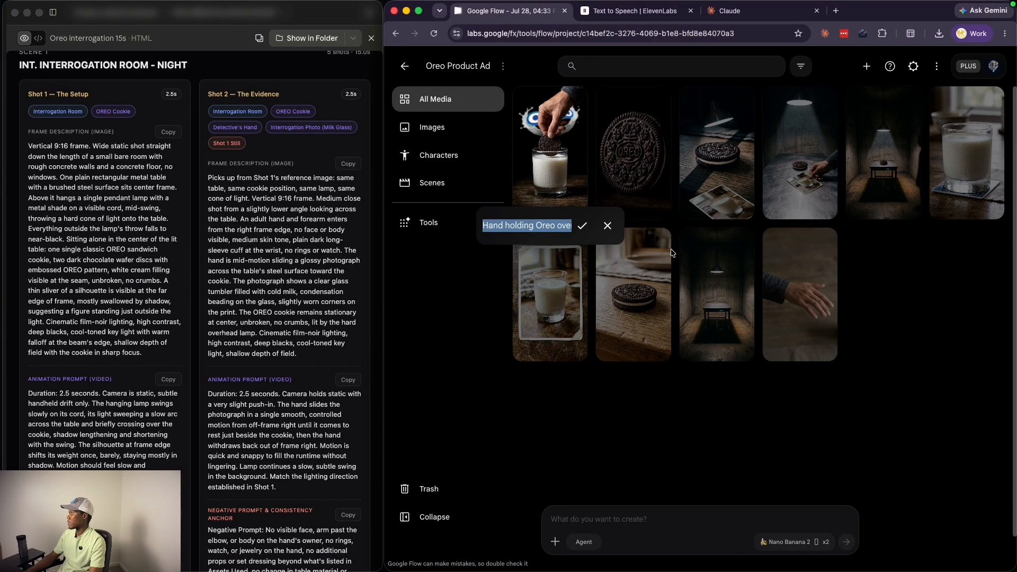
{"action": "type", "text": "Shot 5"}
{"action": "key", "text": "Return"}
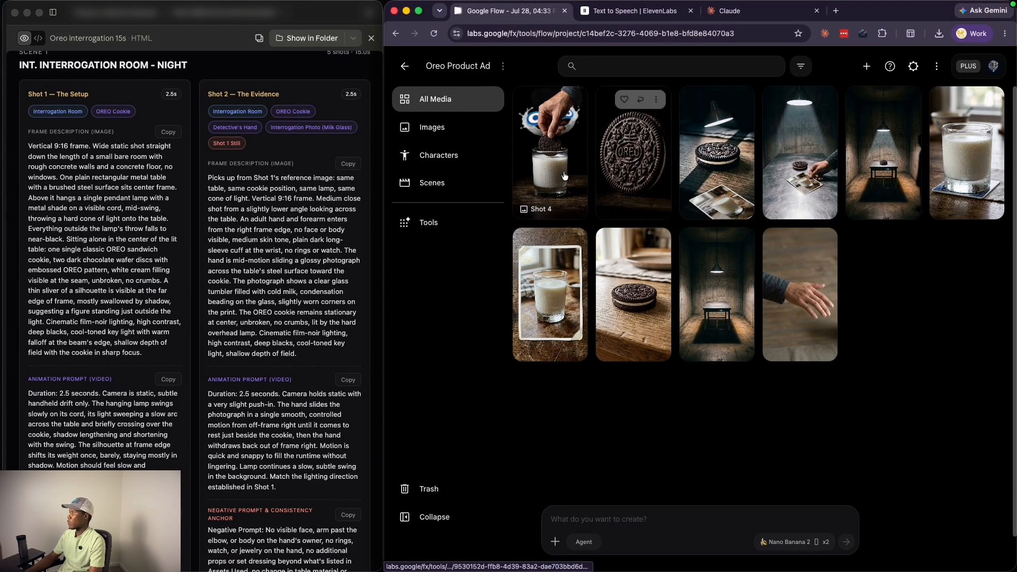
{"action": "left_click", "coordinate": [572, 101]}
{"action": "left_click", "coordinate": [569, 238]}
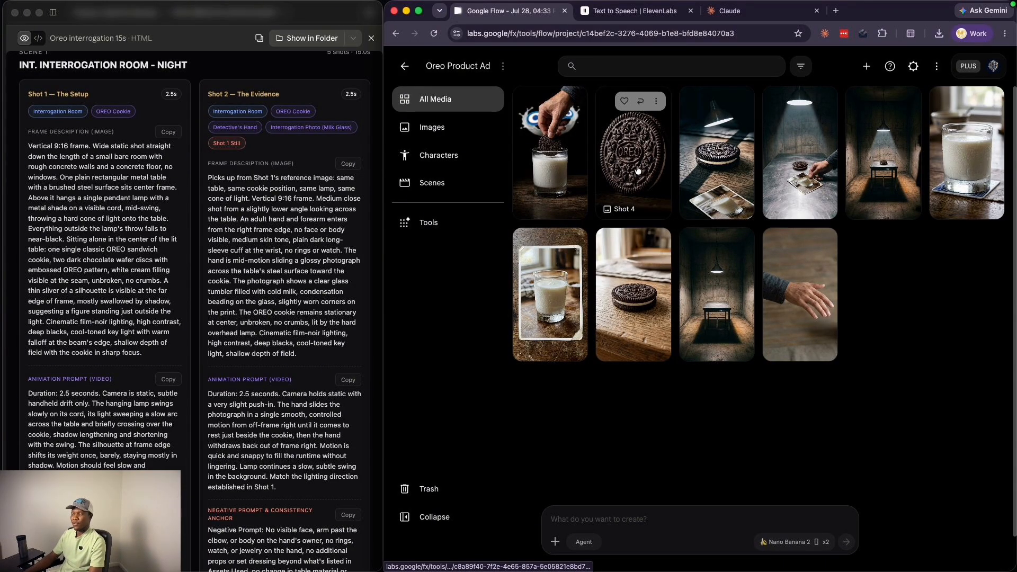
Start a new prompt with the Shot 1 still attached and Shot 1's animation prompt from the storyboard.
{"action": "scroll", "coordinate": [127, 321], "scroll_direction": "down", "scroll_amount": 4}
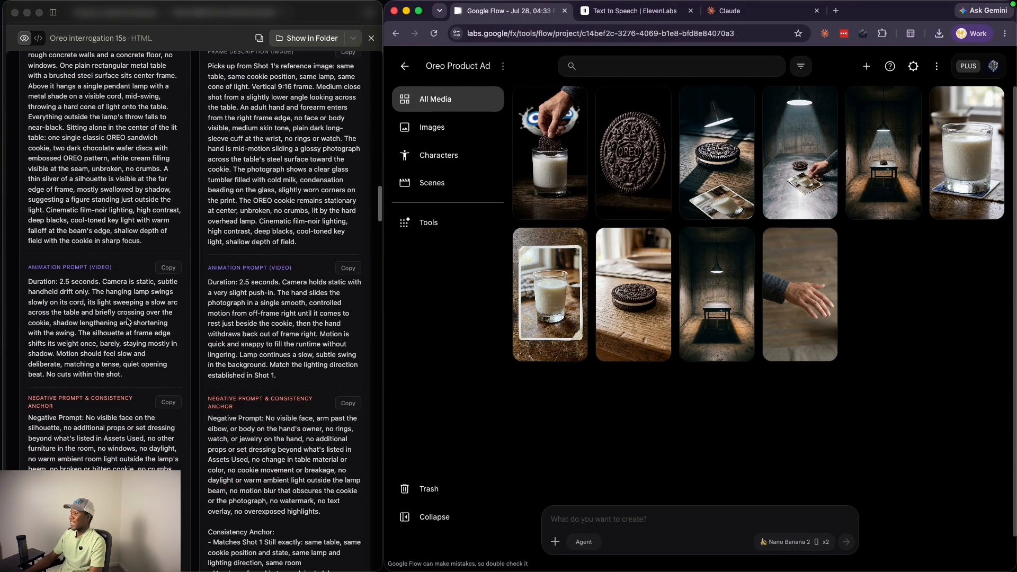
{"action": "left_click", "coordinate": [174, 268]}
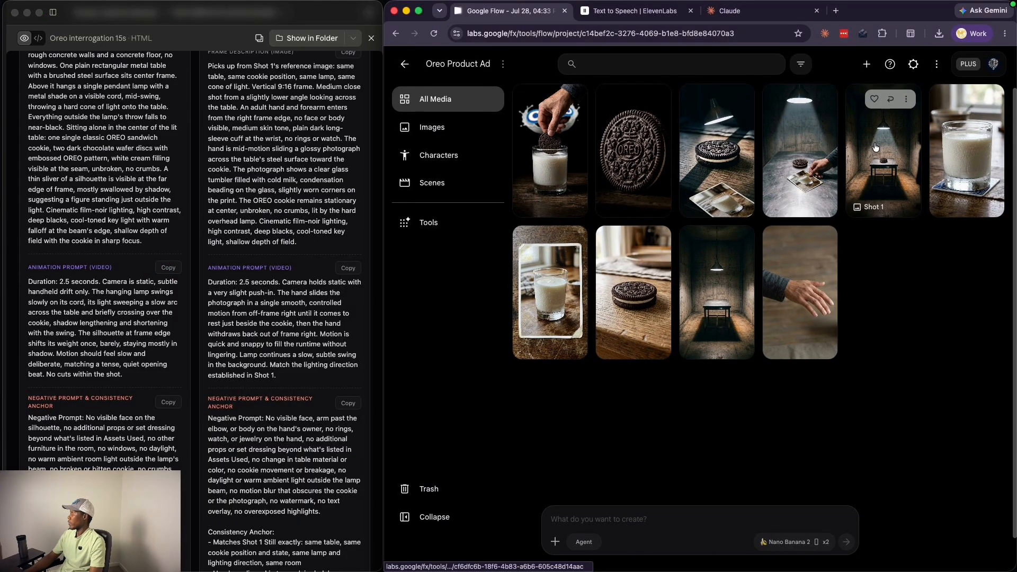
{"action": "left_click_drag", "start_coordinate": [875, 148], "coordinate": [715, 524]}
{"action": "key", "text": "super+v"}
Append Shot 1's negative prompt and consistency anchor below the animation prompt, separated by a blank line.
{"action": "left_click", "coordinate": [166, 403]}
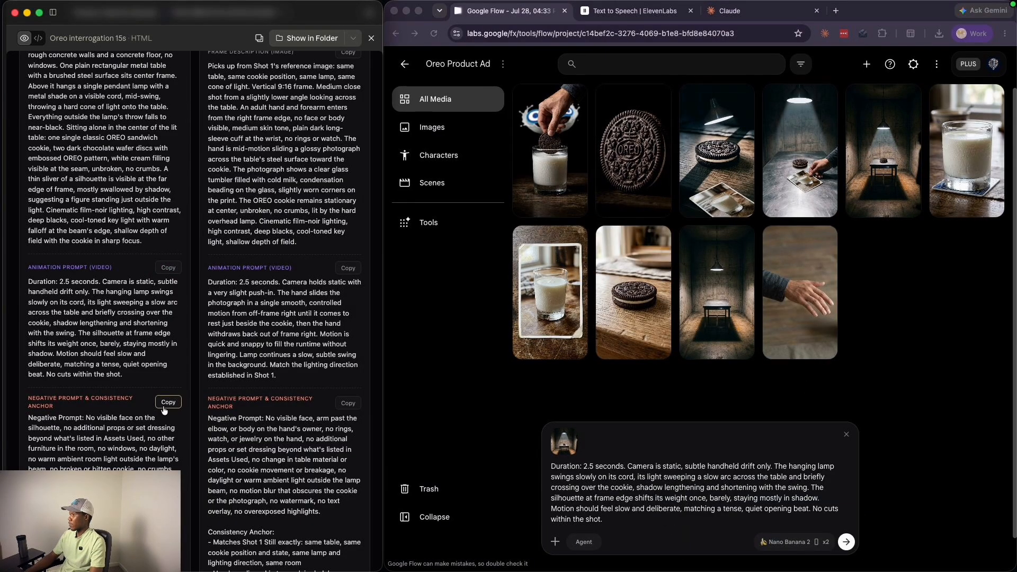
{"action": "left_click", "coordinate": [625, 522]}
{"action": "key", "text": "shift+Return"}
{"action": "key", "text": "shift+Return"}
{"action": "key", "text": "super+v"}
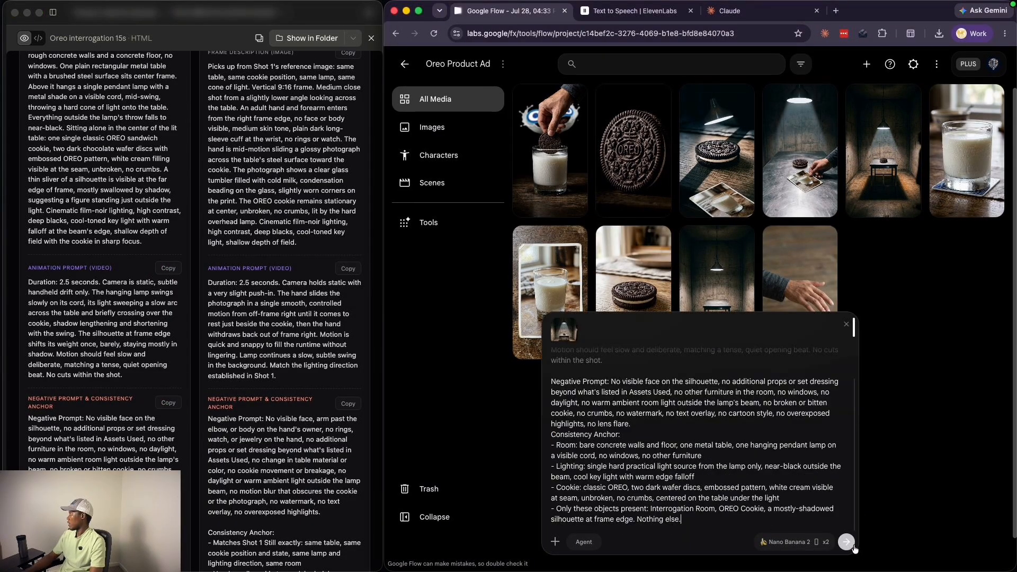
Set the output to video from ingredients with the Omni Flash model, 9:16, 4s and x1.
{"action": "left_click", "coordinate": [789, 541]}
{"action": "left_click", "coordinate": [798, 420]}
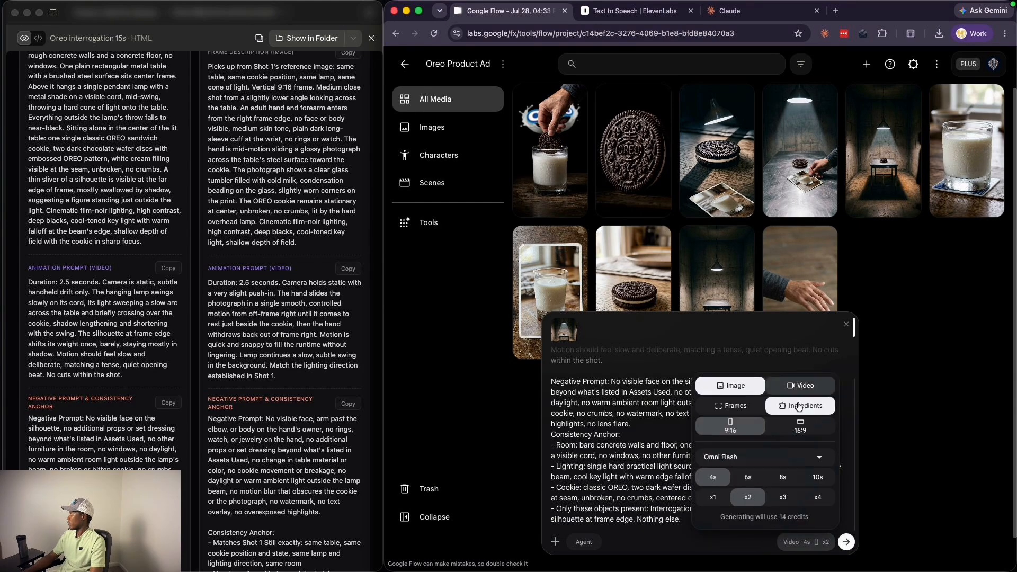
{"action": "left_click", "coordinate": [747, 458]}
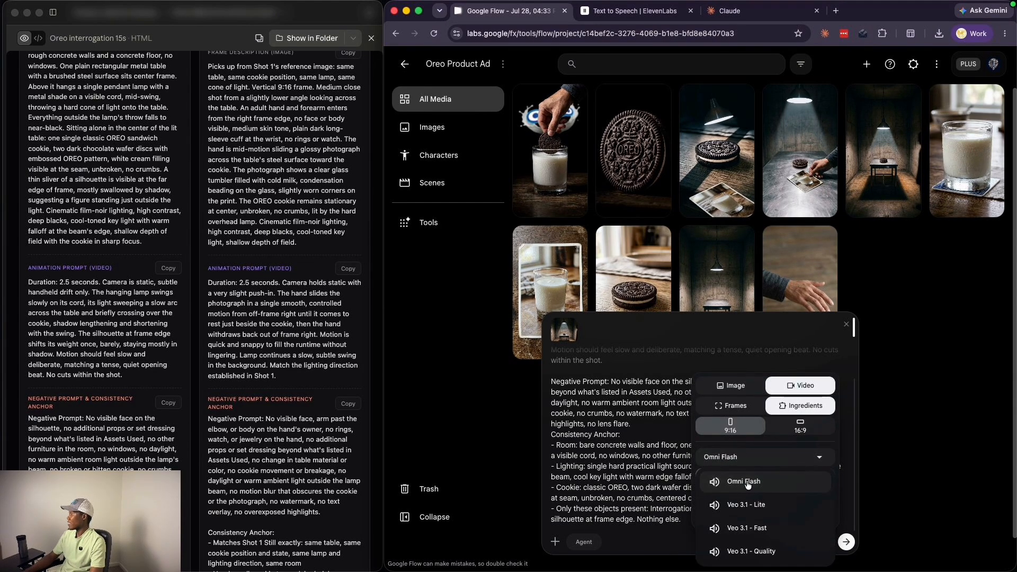
{"action": "left_click", "coordinate": [745, 483]}
{"action": "left_click", "coordinate": [652, 447]}
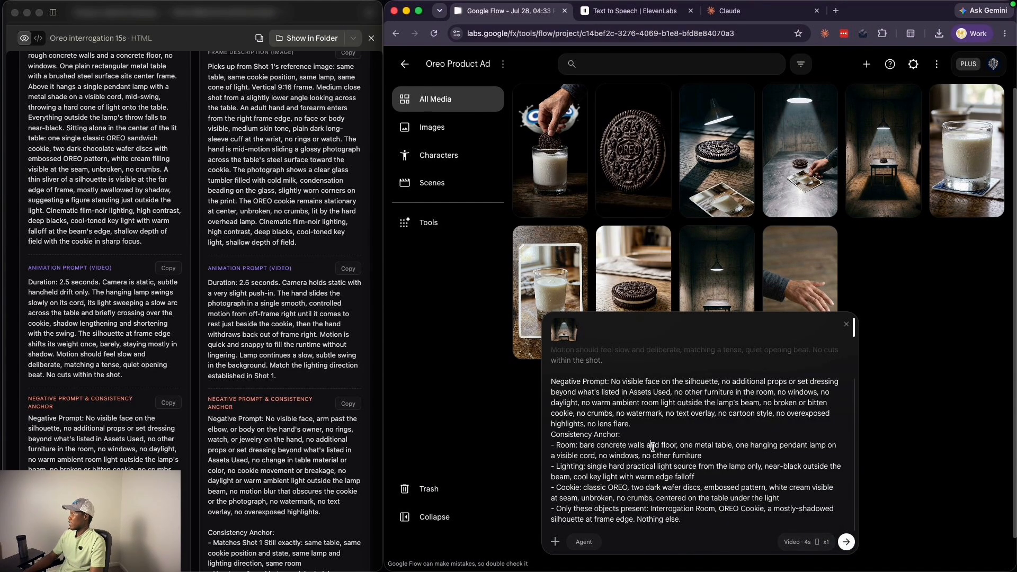
Review the available video models and generate the Shot 1 clip with Omni Flash.
{"action": "left_click", "coordinate": [806, 546]}
{"action": "left_click", "coordinate": [744, 459]}
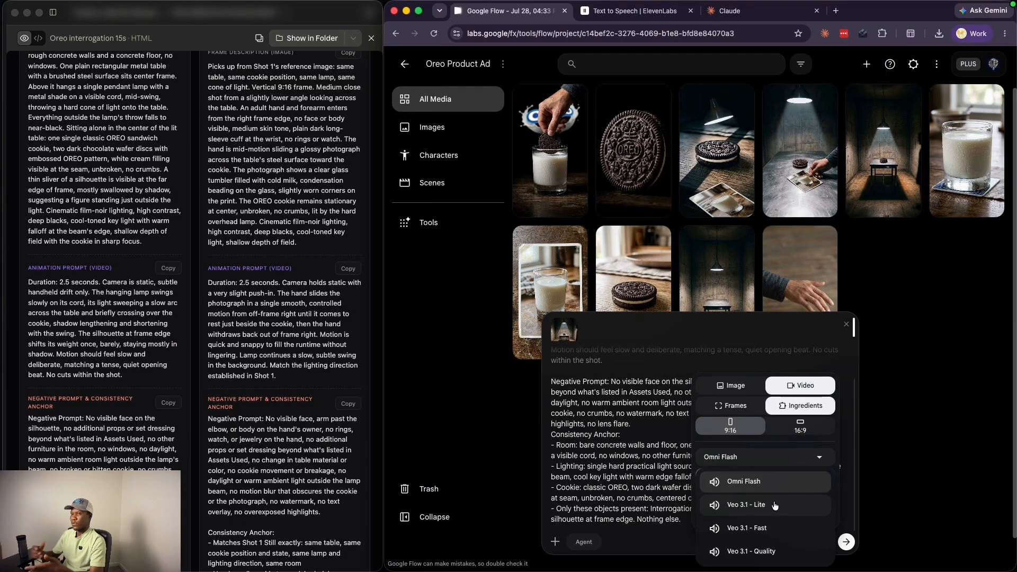
{"action": "left_click", "coordinate": [627, 456]}
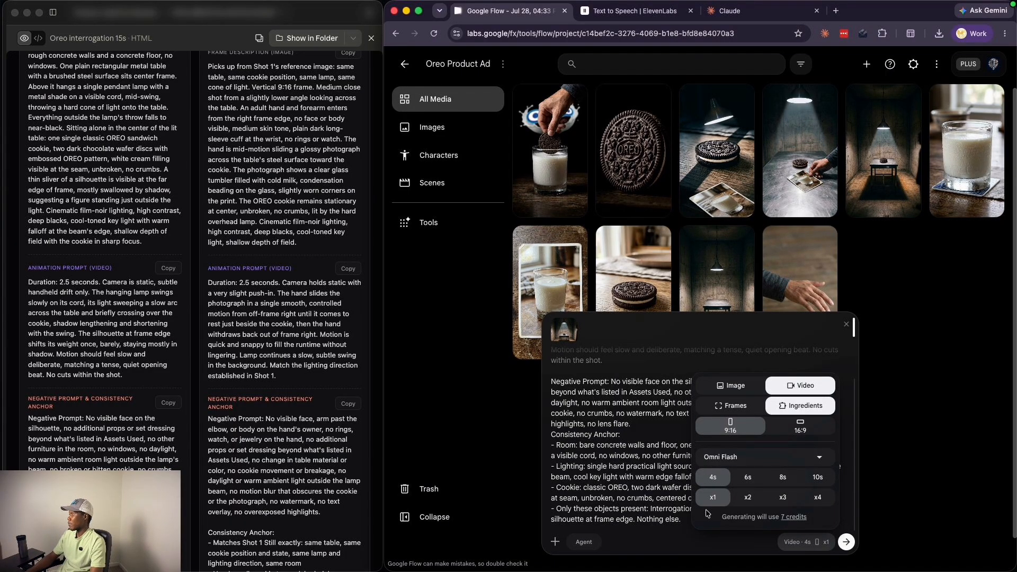
{"action": "left_click", "coordinate": [627, 465]}
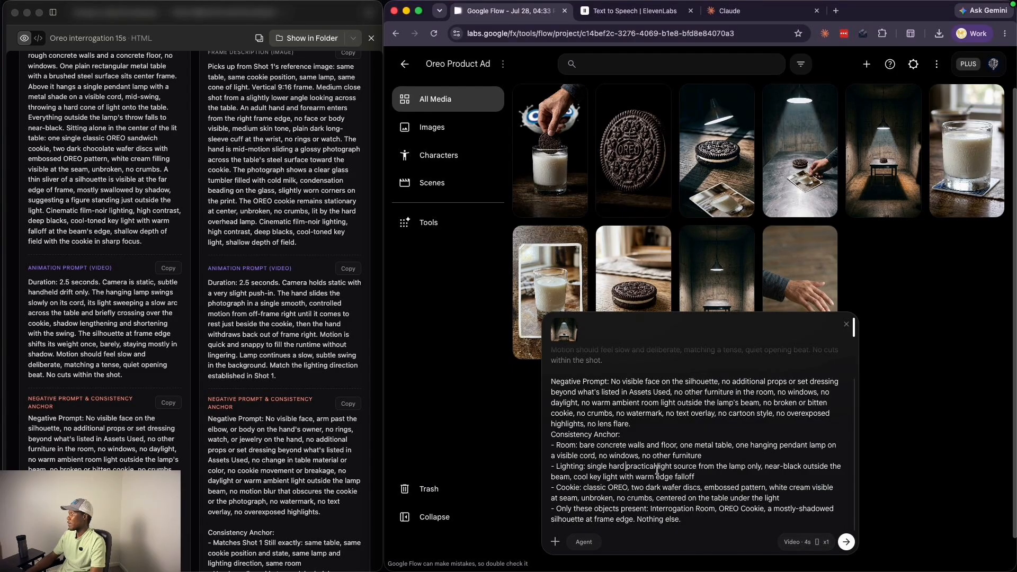
{"action": "left_click", "coordinate": [847, 542]}
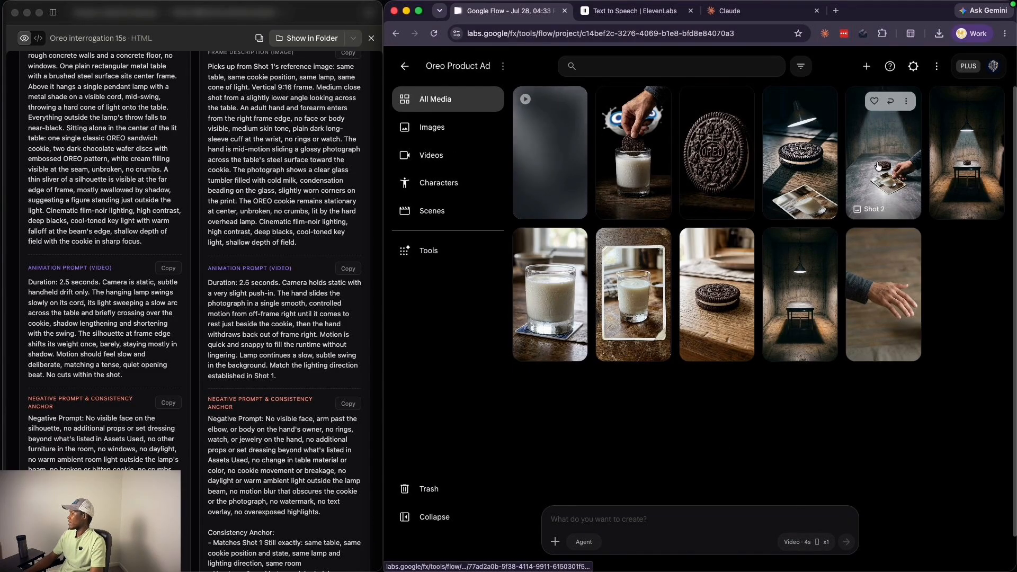
Generate the Shot 2 clip from the Shot 2 still and its storyboard animation prompt.
{"action": "left_click_drag", "start_coordinate": [877, 166], "coordinate": [741, 508]}
{"action": "left_click", "coordinate": [348, 269]}
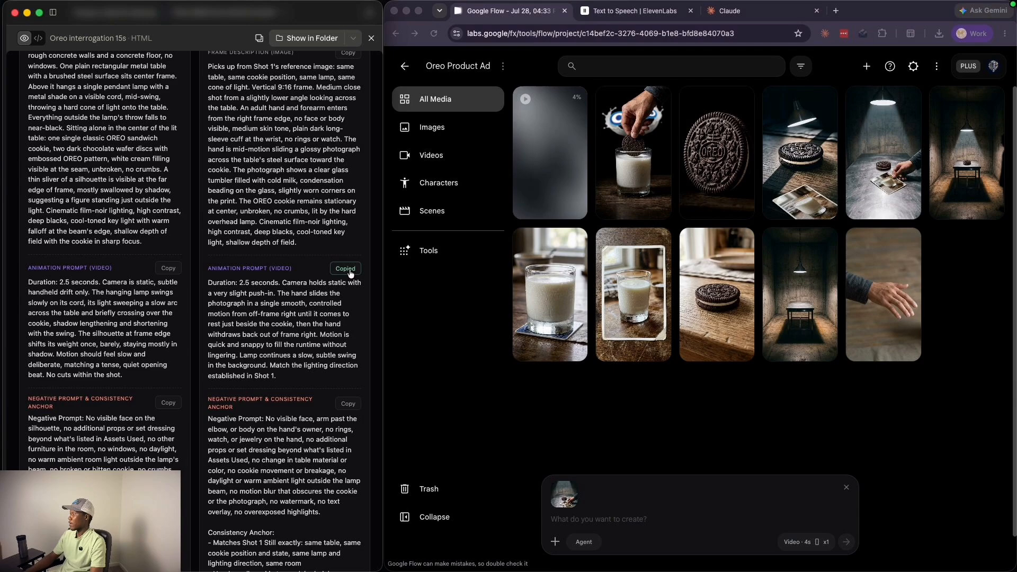
{"action": "left_click", "coordinate": [613, 523]}
{"action": "key", "text": "super+v"}
{"action": "key", "text": "Return"}
Generate the Shot 3 clip from the Shot 3 still, its animation prompt and its negative prompt and consistency anchor.
{"action": "scroll", "coordinate": [295, 382], "scroll_direction": "down", "scroll_amount": 3}
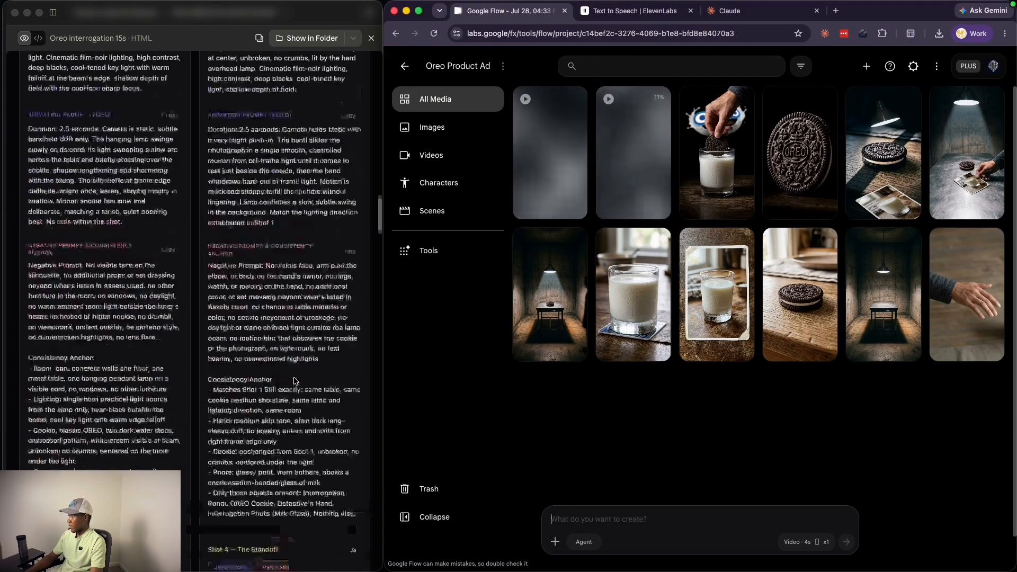
{"action": "scroll", "coordinate": [296, 382], "scroll_direction": "down", "scroll_amount": 5}
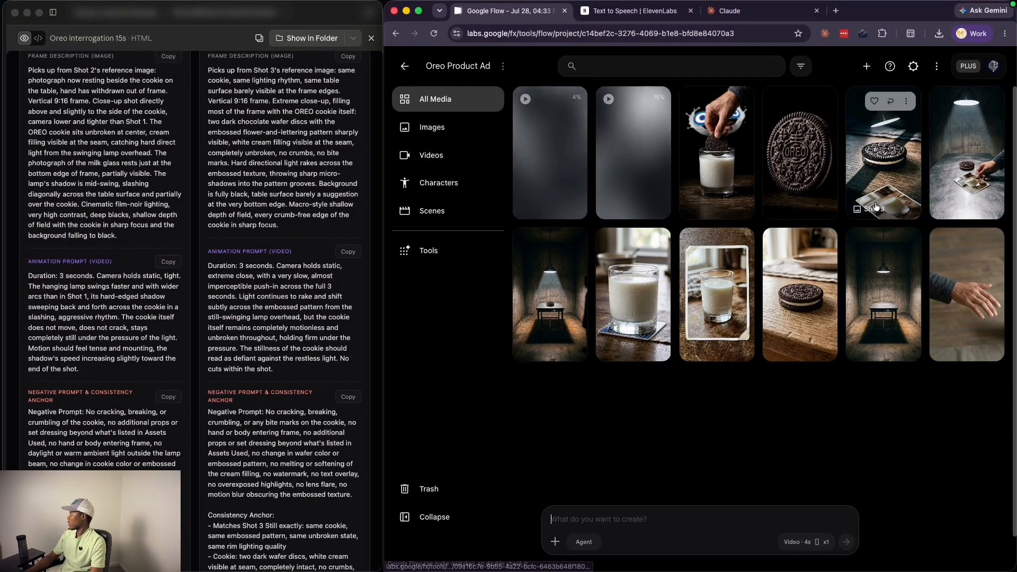
{"action": "left_click_drag", "start_coordinate": [875, 206], "coordinate": [742, 506]}
{"action": "key", "text": "super+v"}
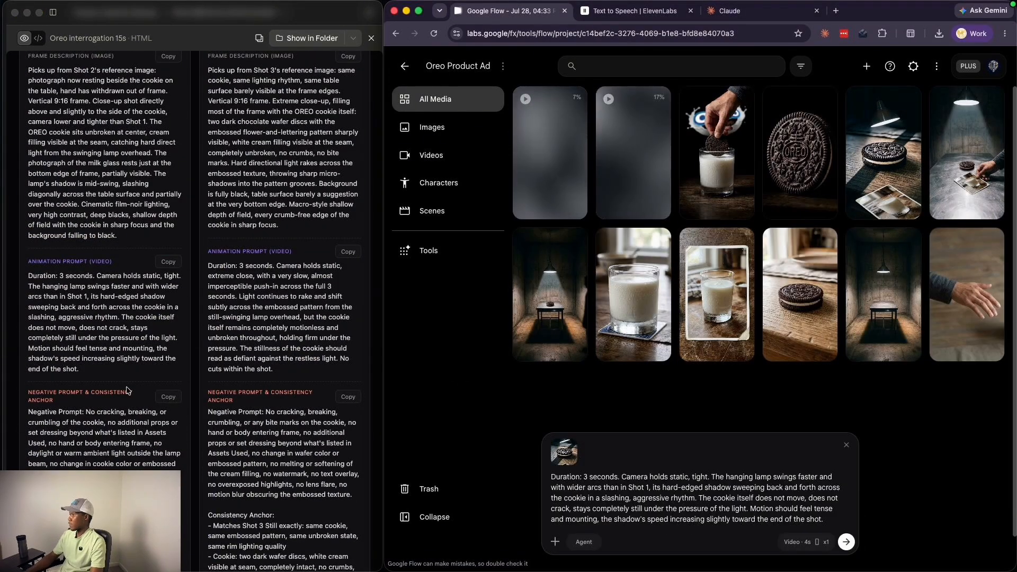
{"action": "left_click", "coordinate": [180, 397]}
{"action": "left_click", "coordinate": [846, 542]}
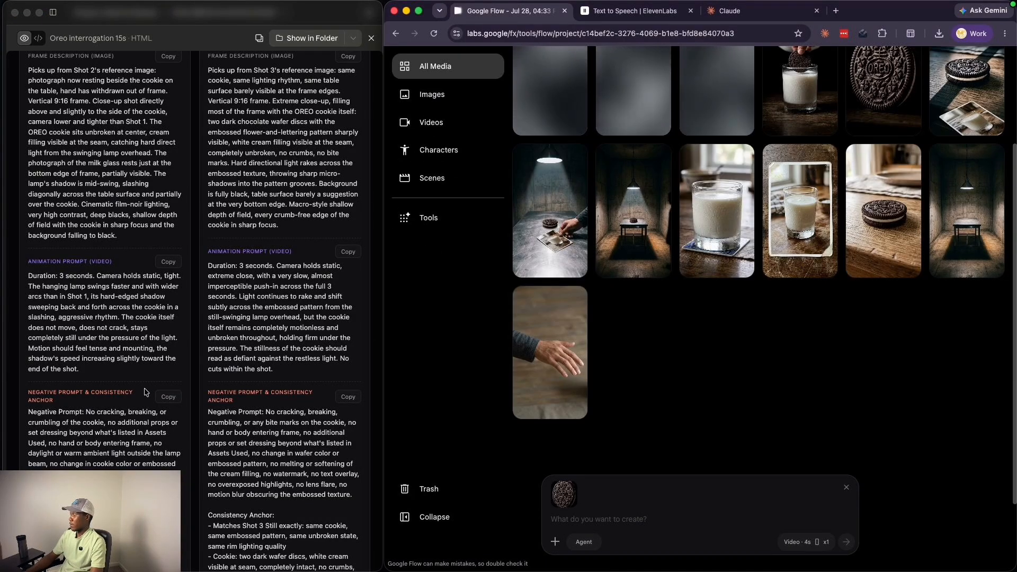
Generate the Shot 4 clip from the attached Shot 4 still, its animation prompt and its negative prompt and consistency anchor.
{"action": "left_click", "coordinate": [347, 252]}
{"action": "left_click", "coordinate": [611, 522]}
{"action": "key", "text": "super+v"}
{"action": "left_click", "coordinate": [348, 398]}
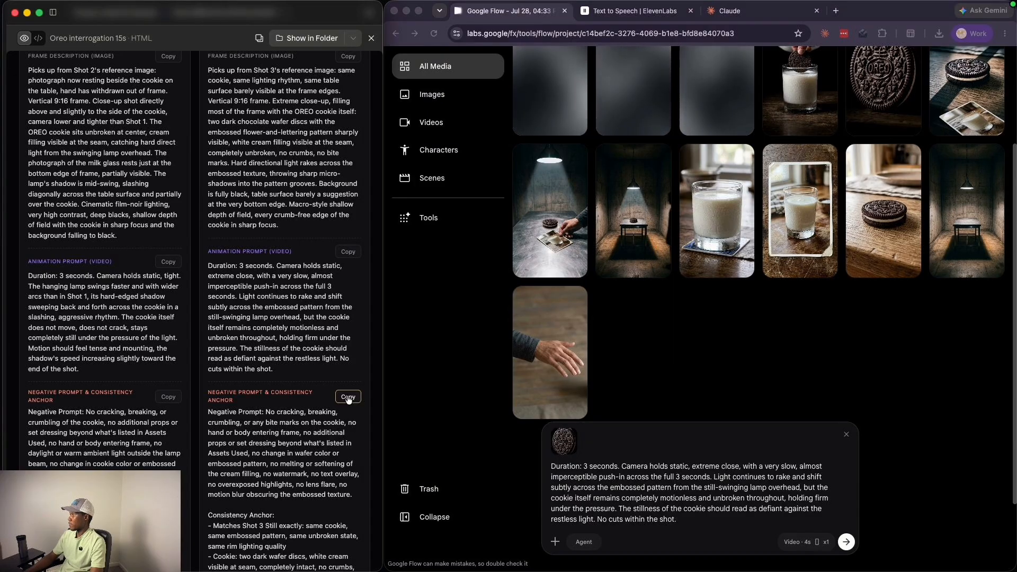
{"action": "left_click", "coordinate": [687, 510]}
{"action": "key", "text": "Return"}
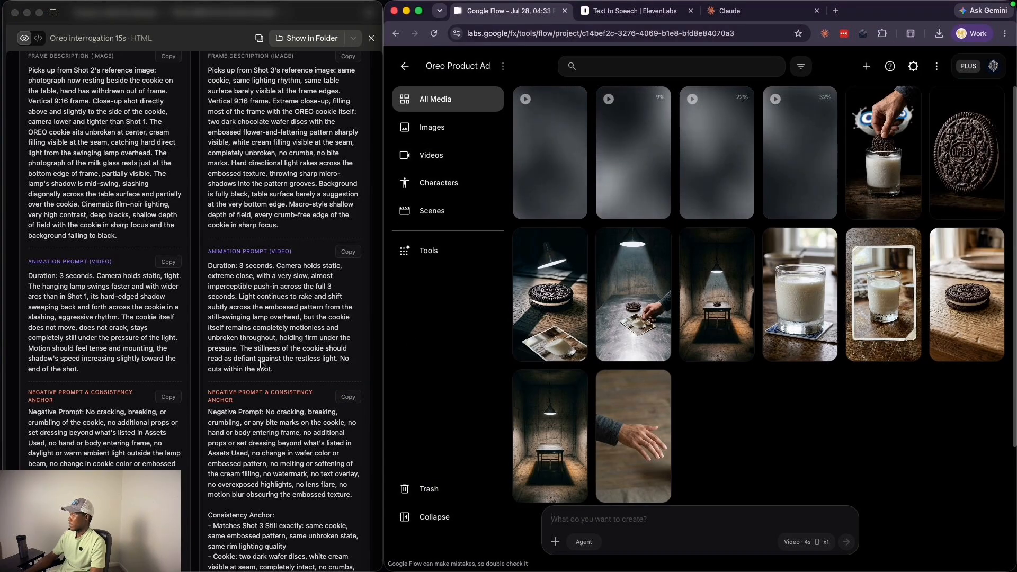
Generate the Shot 5 clip from the Shot 5 still, its animation prompt and its negative prompt and consistency anchor.
{"action": "scroll", "coordinate": [261, 366], "scroll_direction": "down", "scroll_amount": 10}
{"action": "left_click", "coordinate": [167, 406]}
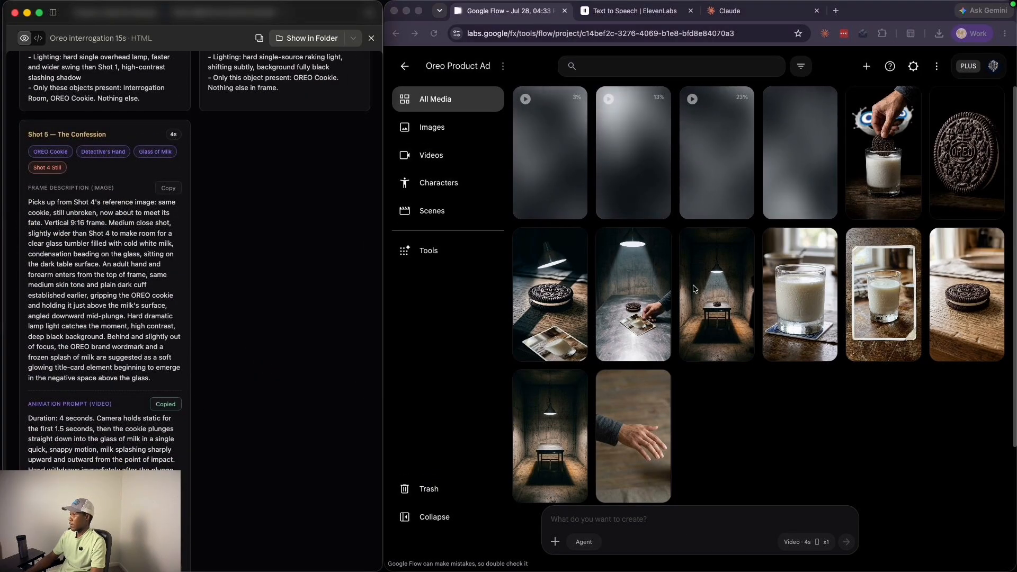
{"action": "left_click_drag", "start_coordinate": [895, 175], "coordinate": [689, 522]}
{"action": "left_click", "coordinate": [662, 519]}
{"action": "key", "text": "super+v"}
{"action": "scroll", "coordinate": [102, 404], "scroll_direction": "down", "scroll_amount": 3}
{"action": "left_click", "coordinate": [168, 416]}
{"action": "left_click", "coordinate": [765, 512]}
{"action": "key", "text": "shift+Return"}
{"action": "key", "text": "super+v"}
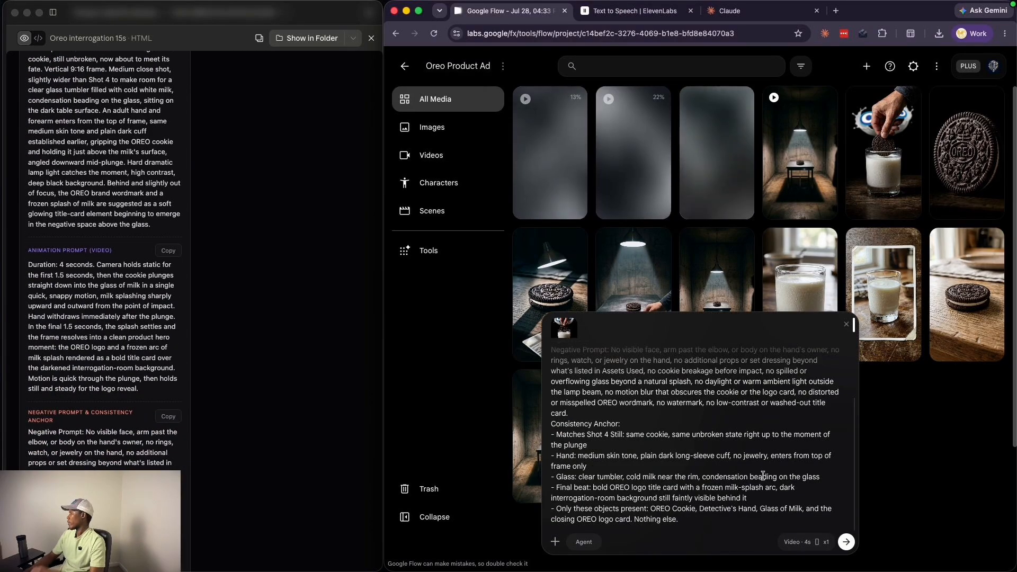
{"action": "left_click", "coordinate": [845, 543]}
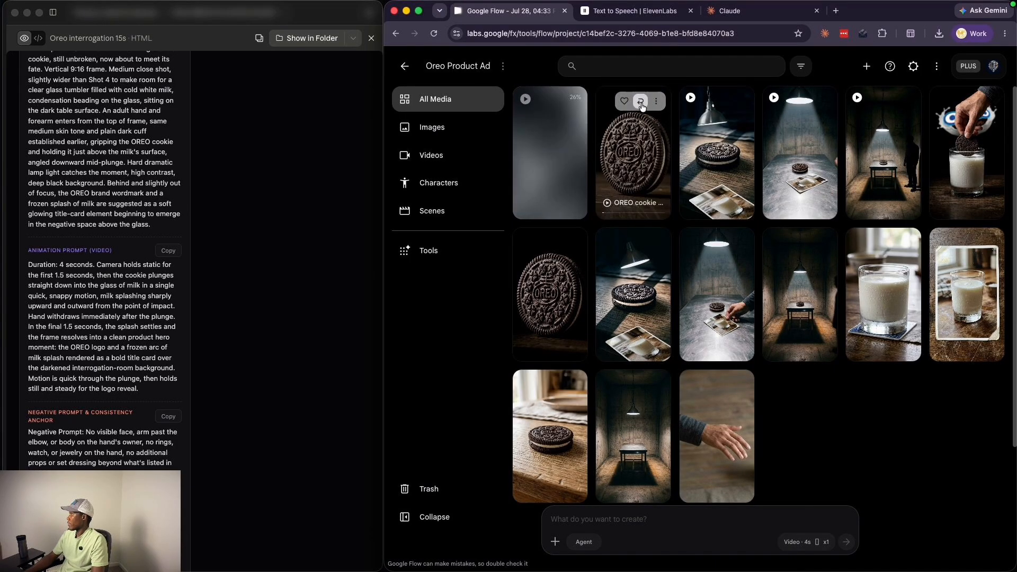
Set the output count to x2 and regenerate the Shot 4 and Shot 5 clips by reusing their existing prompts.
{"action": "left_click", "coordinate": [641, 105]}
{"action": "left_click", "coordinate": [805, 541]}
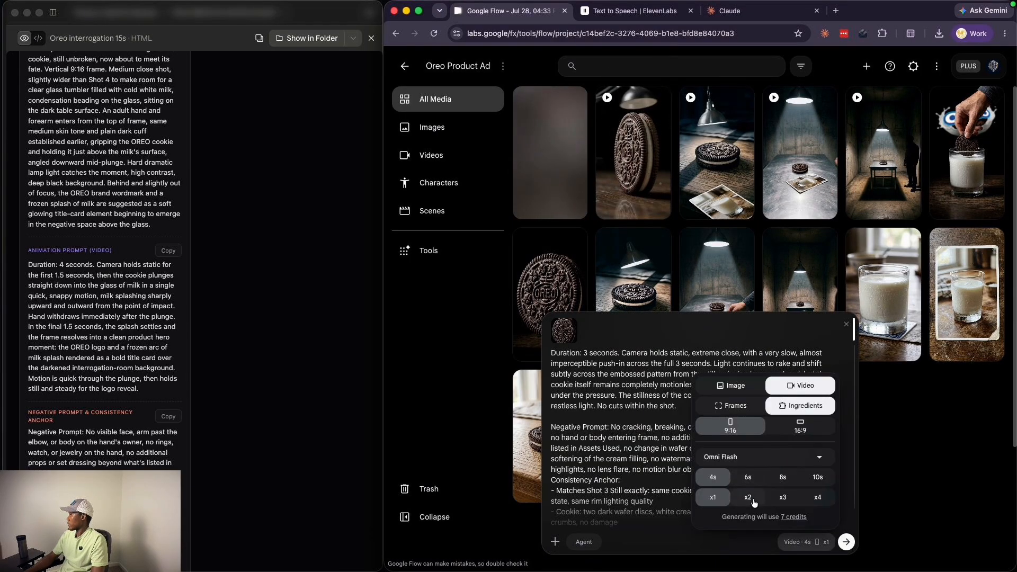
{"action": "left_click", "coordinate": [634, 430]}
{"action": "left_click", "coordinate": [846, 542]}
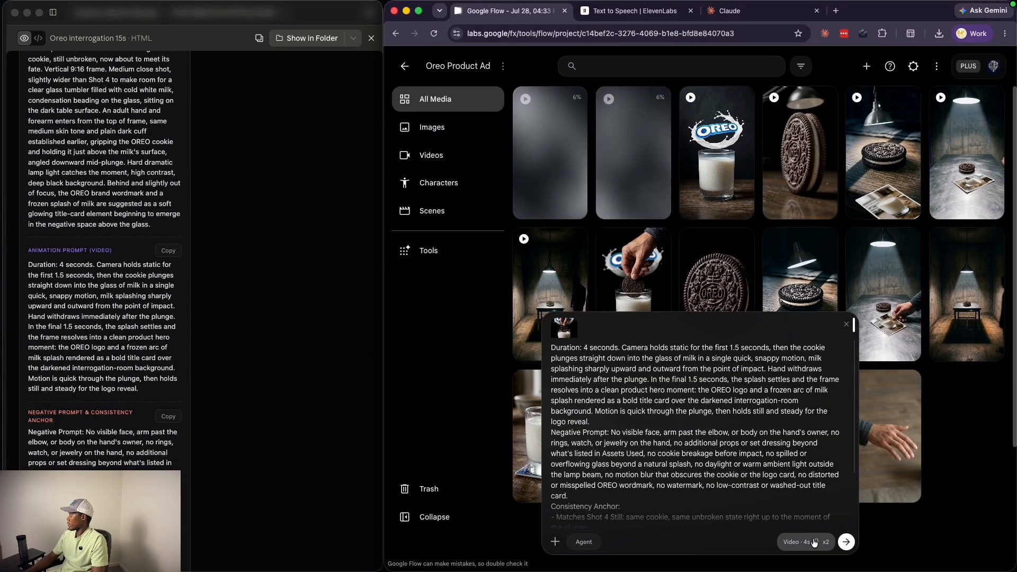
{"action": "left_click", "coordinate": [847, 542]}
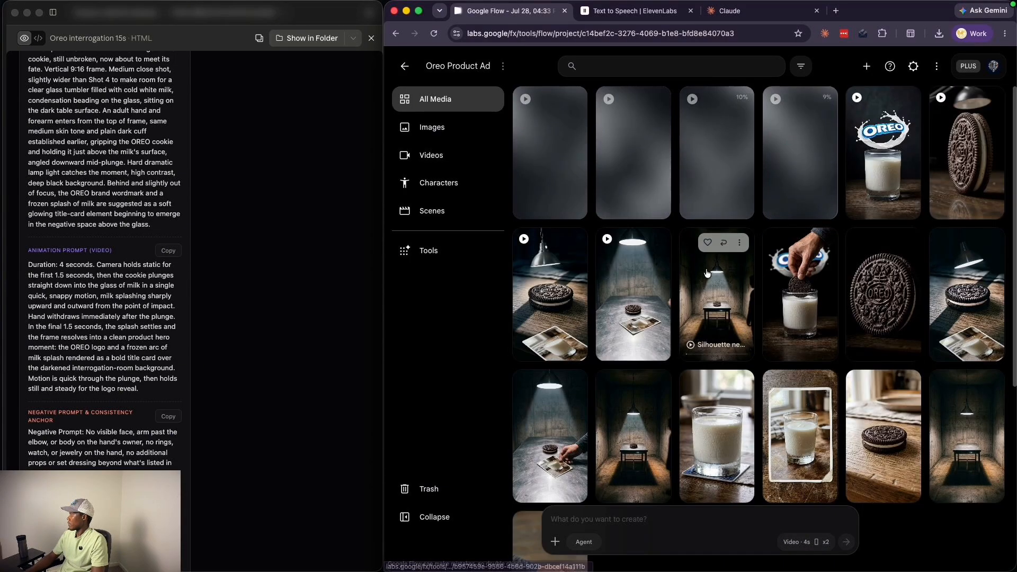
Regenerate the Shot 3 clip with two outputs, reusing its existing prompt and still.
{"action": "mouse_move", "coordinate": [559, 247]}
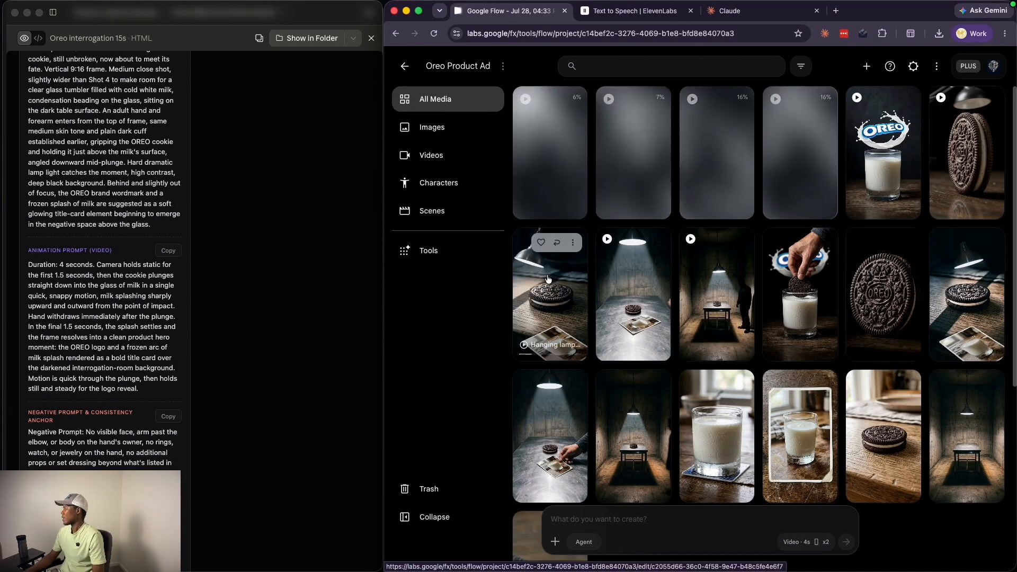
{"action": "left_click", "coordinate": [559, 245]}
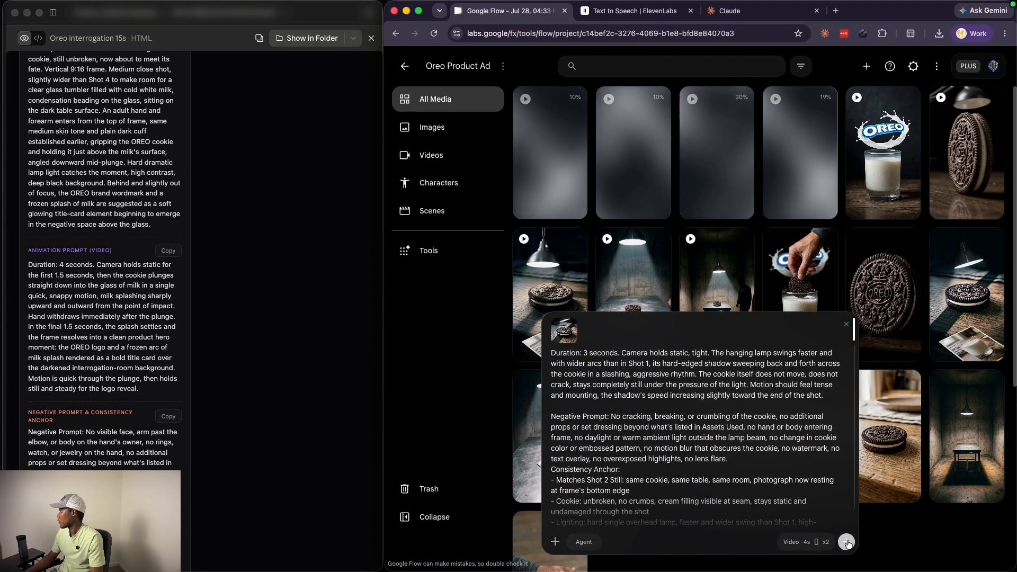
{"action": "left_click", "coordinate": [846, 542]}
Preview the first-round clips and move the original Shot 3, Shot 4 and Shot 5 takes to the trash.
{"action": "mouse_move", "coordinate": [810, 302]}
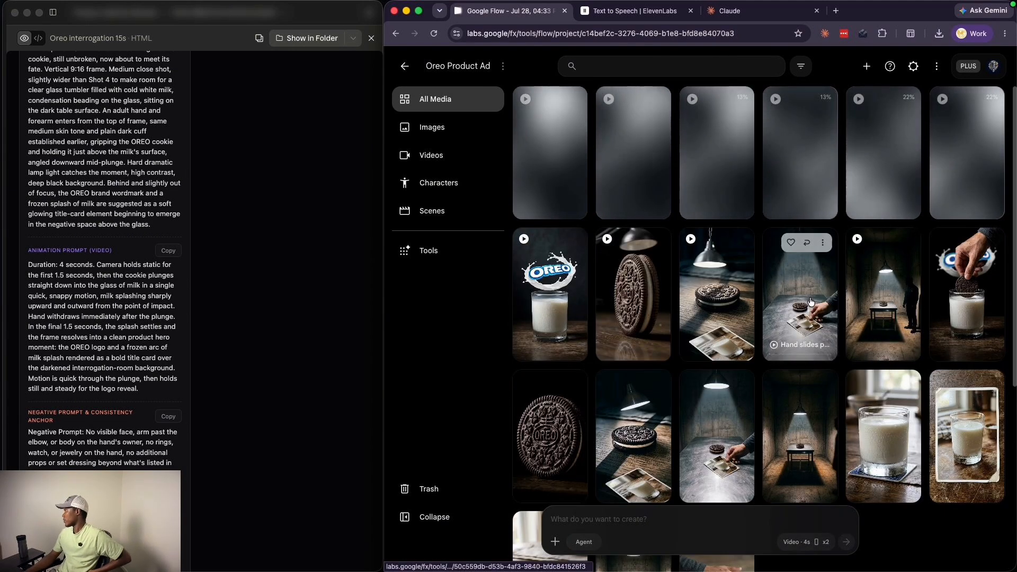
{"action": "mouse_move", "coordinate": [888, 288]}
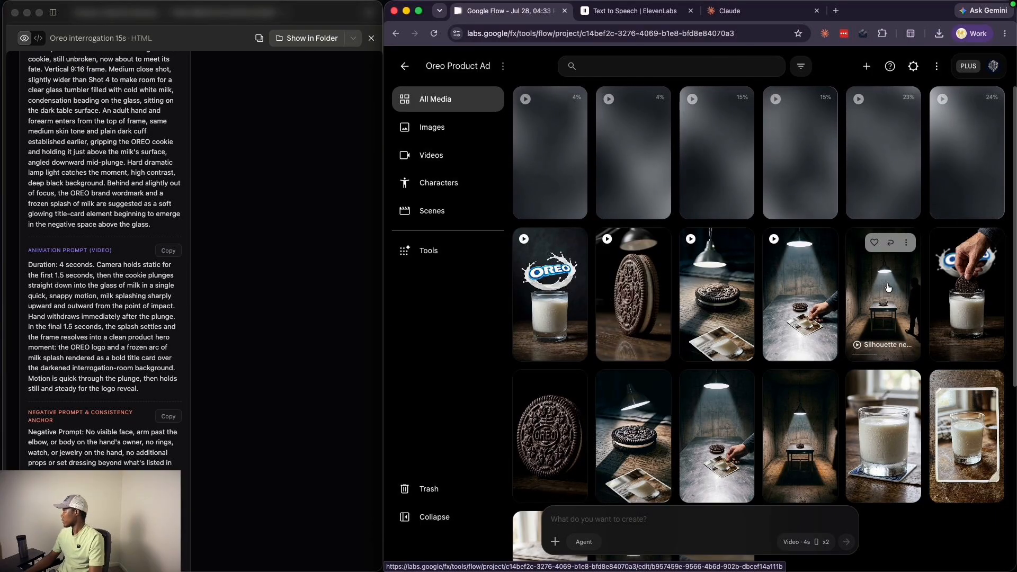
{"action": "mouse_move", "coordinate": [735, 262]}
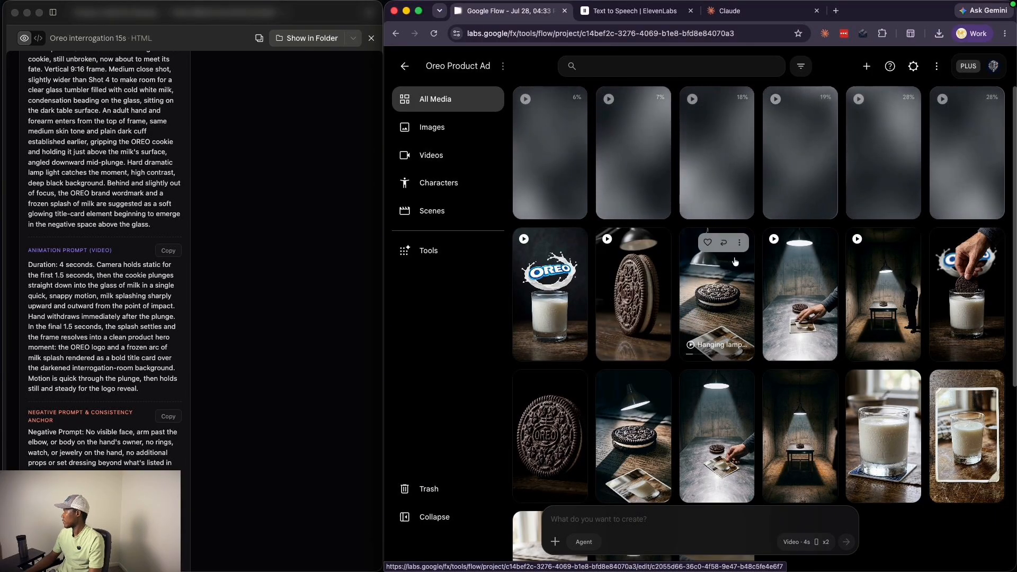
{"action": "left_click", "coordinate": [739, 242]}
{"action": "left_click", "coordinate": [736, 497]}
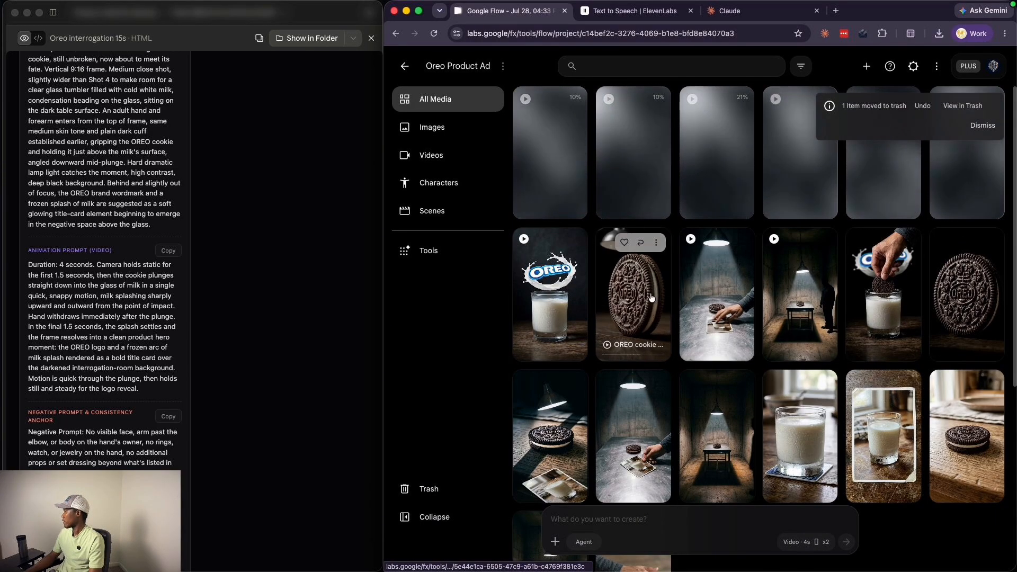
{"action": "left_click", "coordinate": [655, 242]}
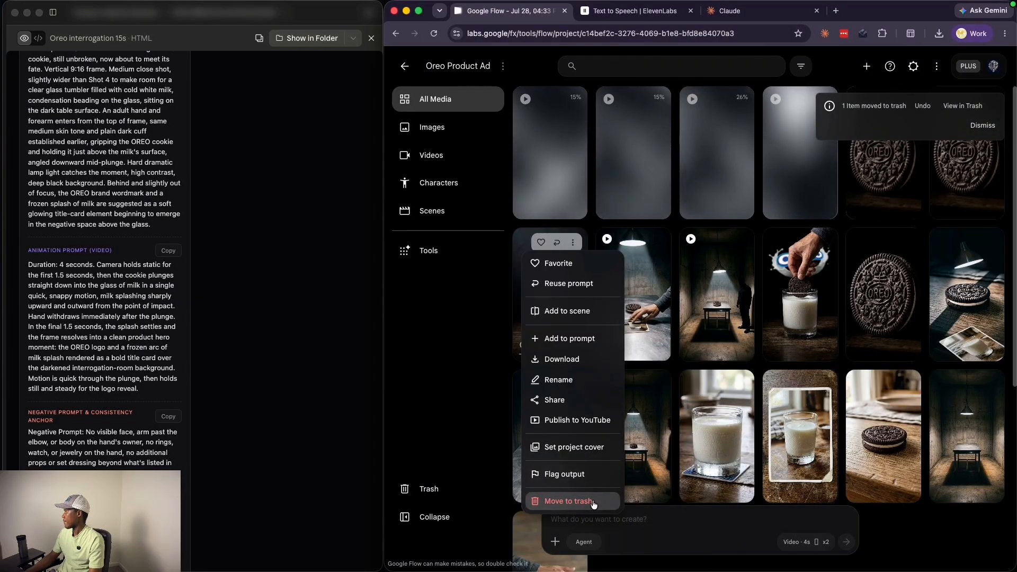
{"action": "left_click", "coordinate": [594, 501]}
Rename the Shot 1 clip as 1 and the Shot 2 clip as 2.
{"action": "left_click", "coordinate": [655, 242]}
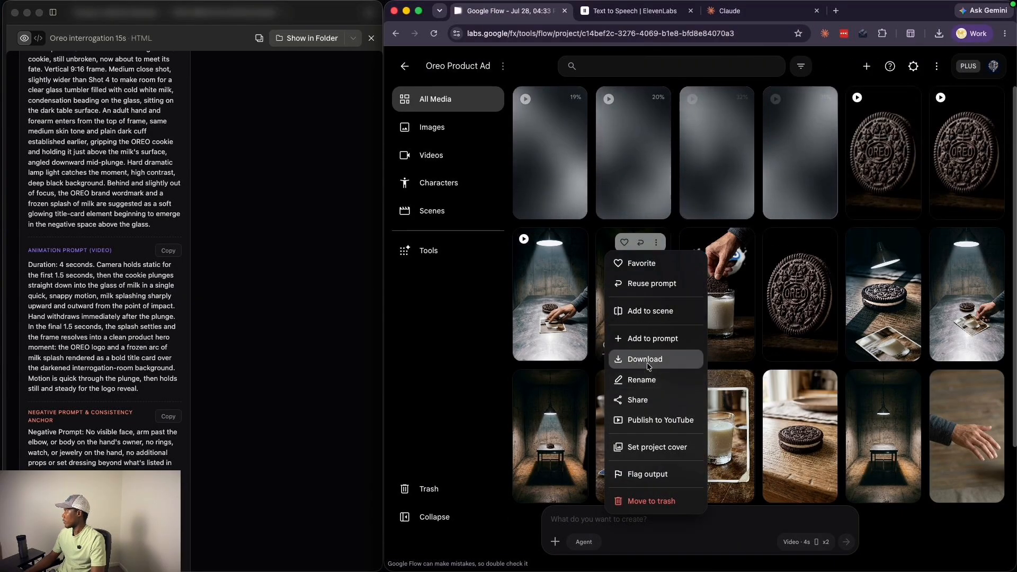
{"action": "left_click", "coordinate": [642, 379]}
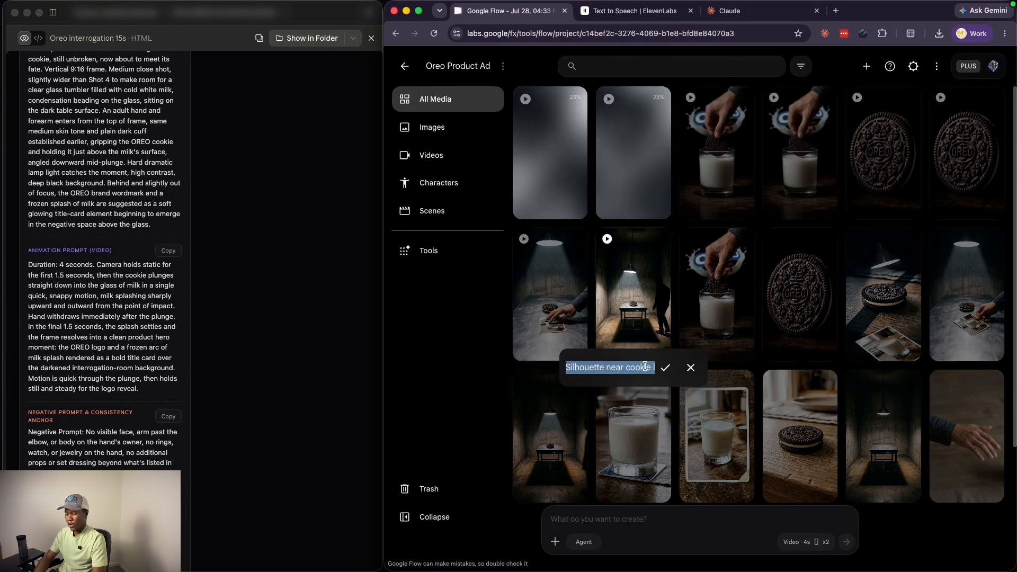
{"action": "key", "text": "Return"}
{"action": "left_click", "coordinate": [573, 371]}
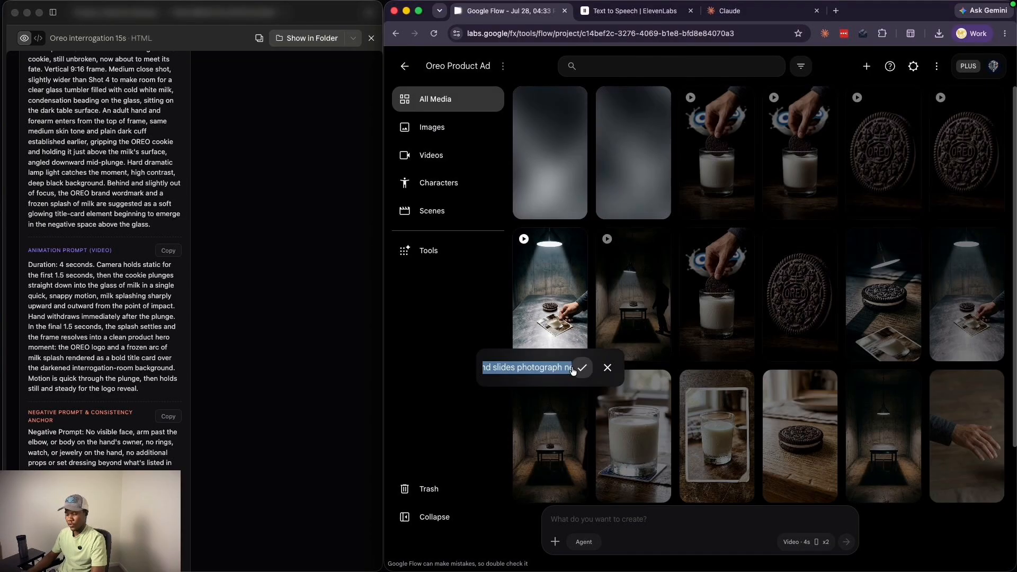
{"action": "type", "text": "2"}
{"action": "key", "text": "Return"}
Regenerate the Shot 3 clip by reusing its prompt and adding the Shot 1 still as a second reference image.
{"action": "scroll", "coordinate": [170, 155], "scroll_direction": "up", "scroll_amount": 10}
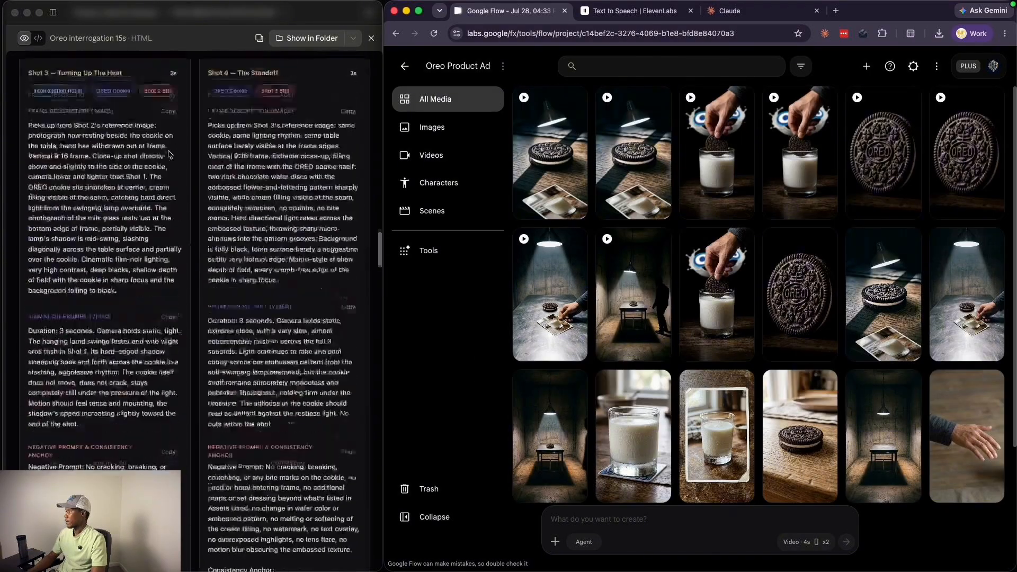
{"action": "scroll", "coordinate": [170, 155], "scroll_direction": "down", "scroll_amount": 7}
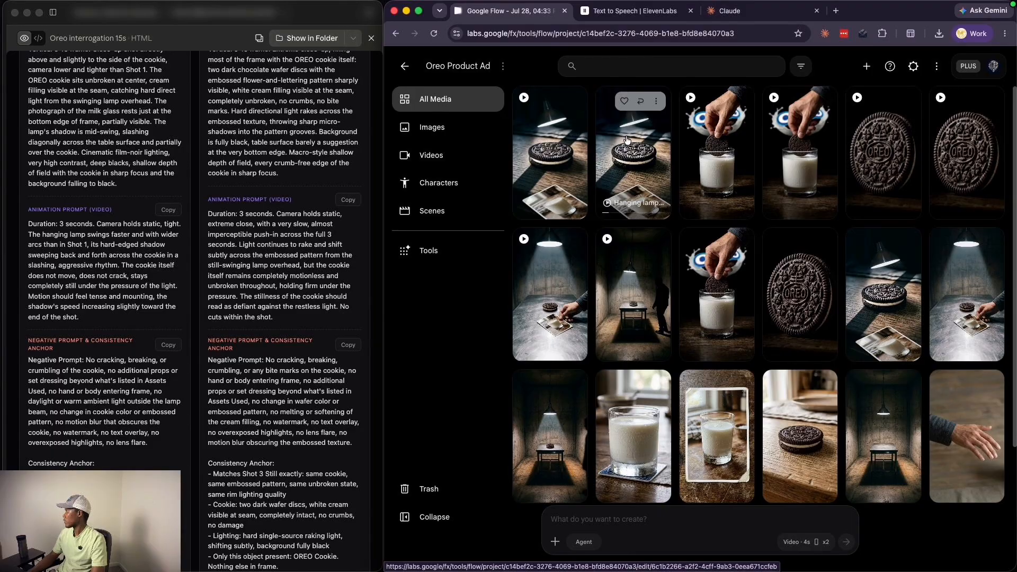
{"action": "left_click", "coordinate": [641, 101]}
{"action": "scroll", "coordinate": [631, 282], "scroll_direction": "down", "scroll_amount": 4}
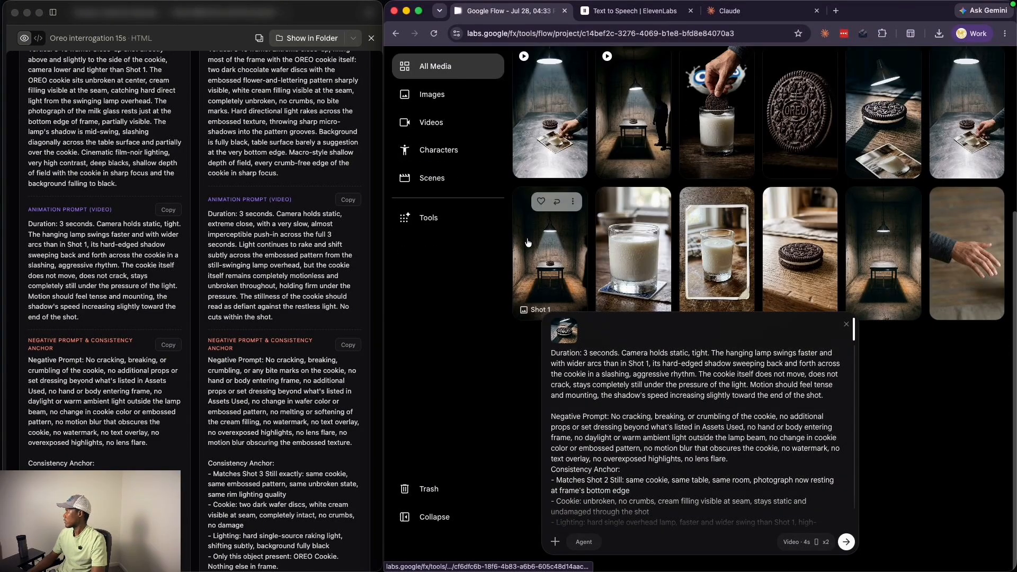
{"action": "left_click_drag", "start_coordinate": [550, 244], "coordinate": [693, 508]}
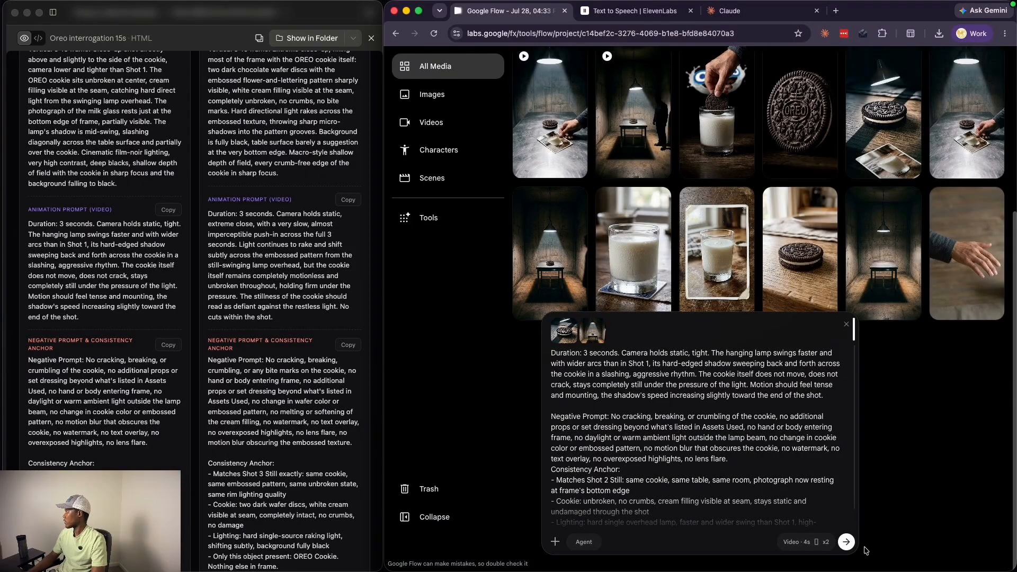
{"action": "left_click", "coordinate": [846, 542]}
Move the unwanted Shot 3, Shot 4 and Shot 5 takes to the trash, keeping one clip per shot.
{"action": "right_click", "coordinate": [634, 281]}
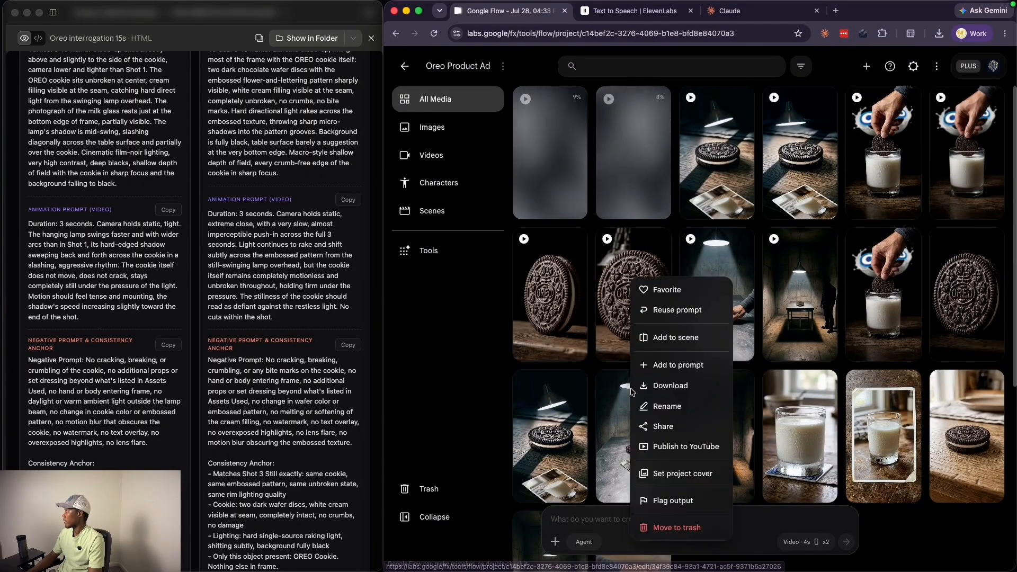
{"action": "left_click", "coordinate": [666, 527]}
{"action": "right_click", "coordinate": [643, 153]}
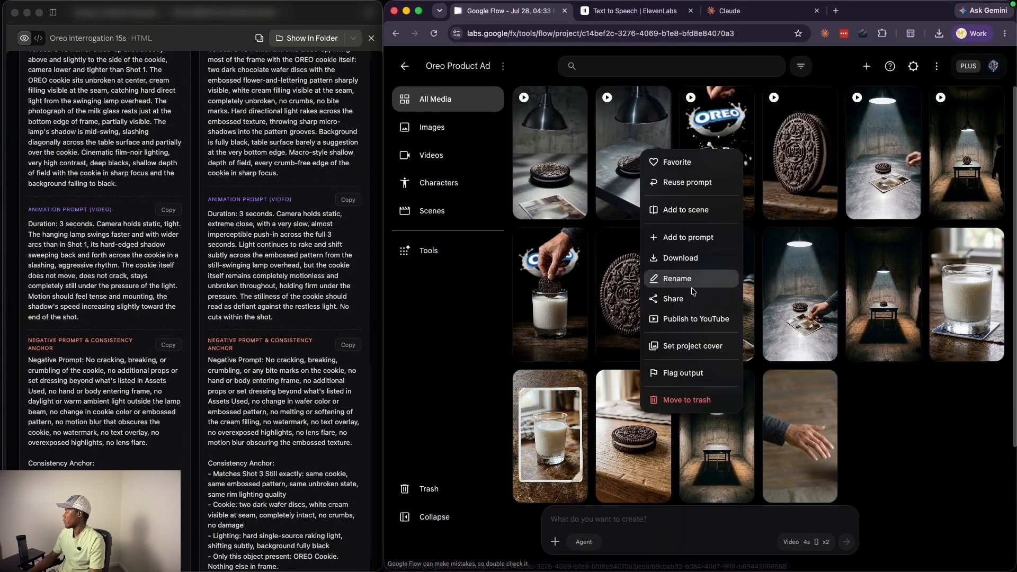
{"action": "left_click", "coordinate": [703, 405]}
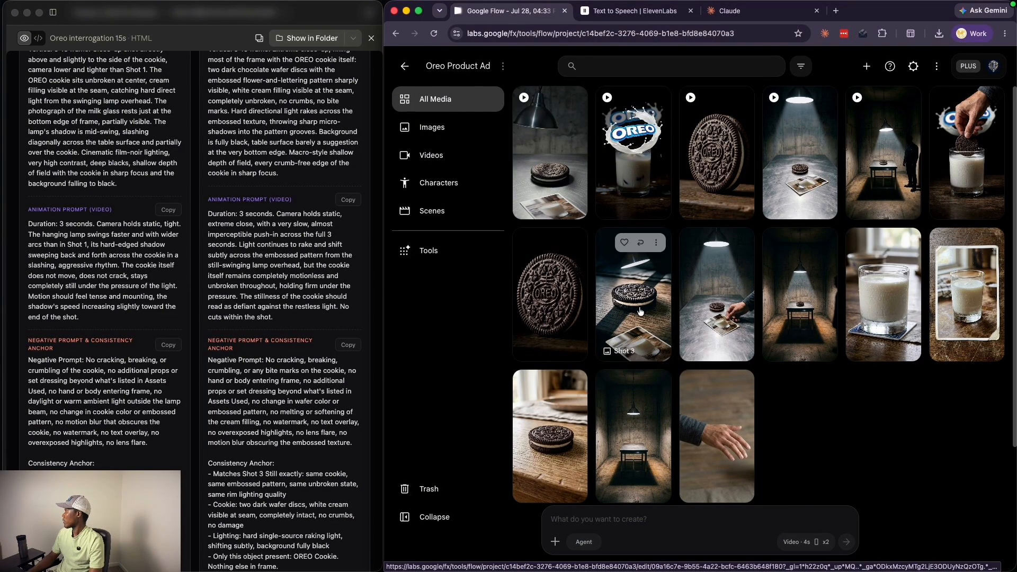
Rename the remaining Shot 3, Shot 4 and Shot 5 clips as 3, 4 and 5.
{"action": "left_click", "coordinate": [572, 102]}
{"action": "left_click", "coordinate": [553, 237]}
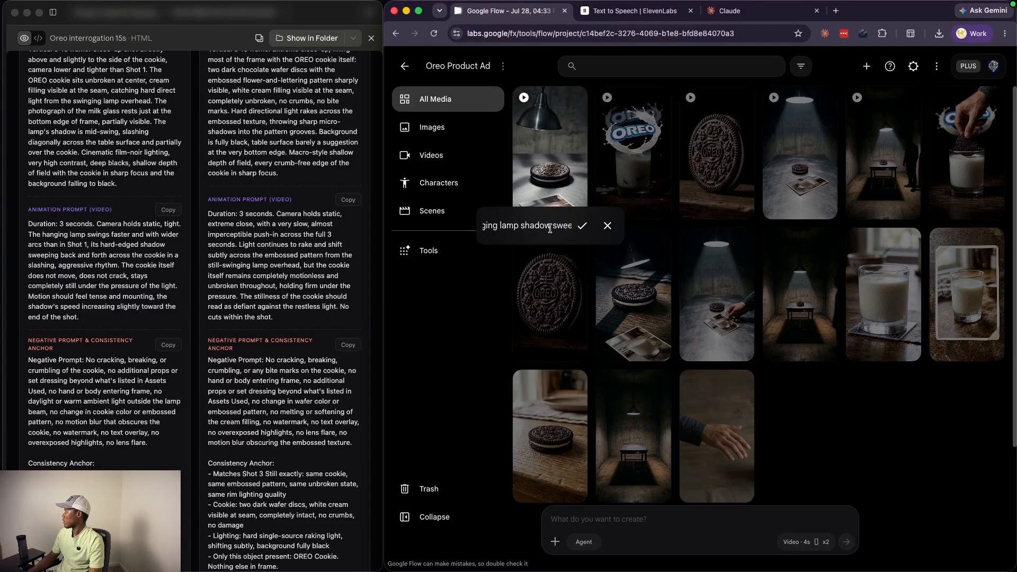
{"action": "key", "text": "Escape"}
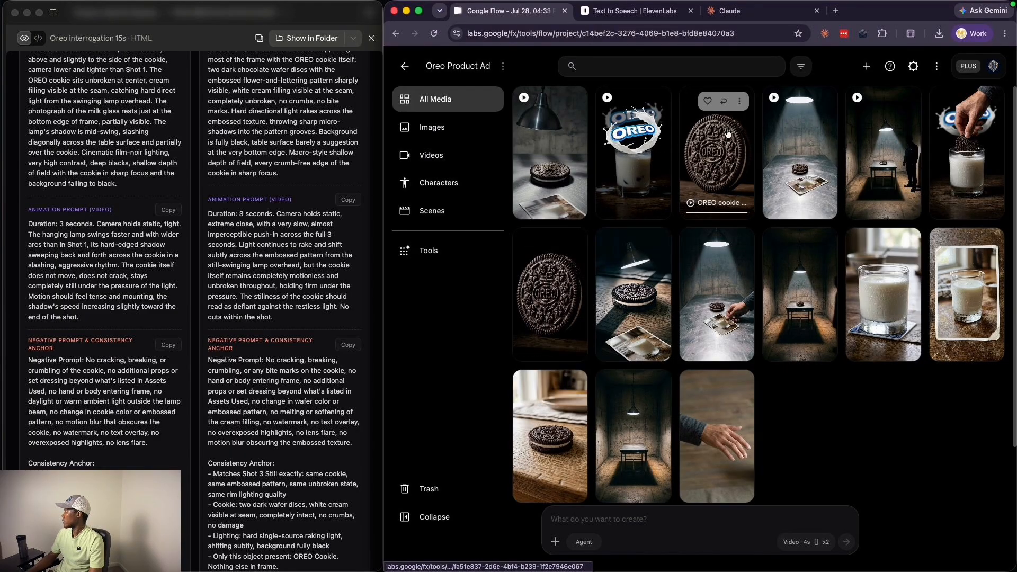
{"action": "left_click", "coordinate": [740, 102]}
{"action": "left_click", "coordinate": [637, 205]}
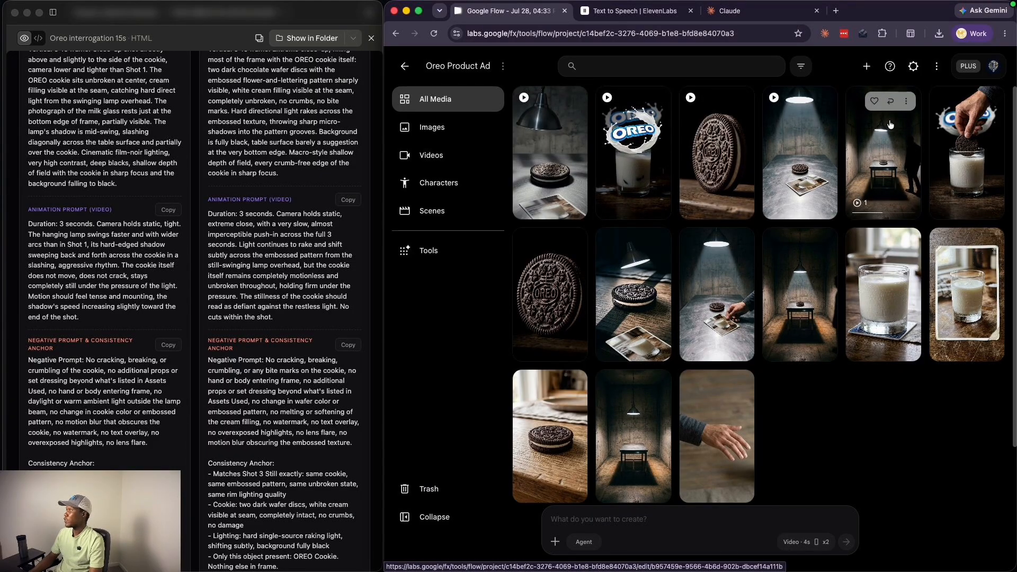
Open clip 1 and build a scene from it by adding clips 2, 3, 4 and 5 in order.
{"action": "left_click", "coordinate": [881, 151]}
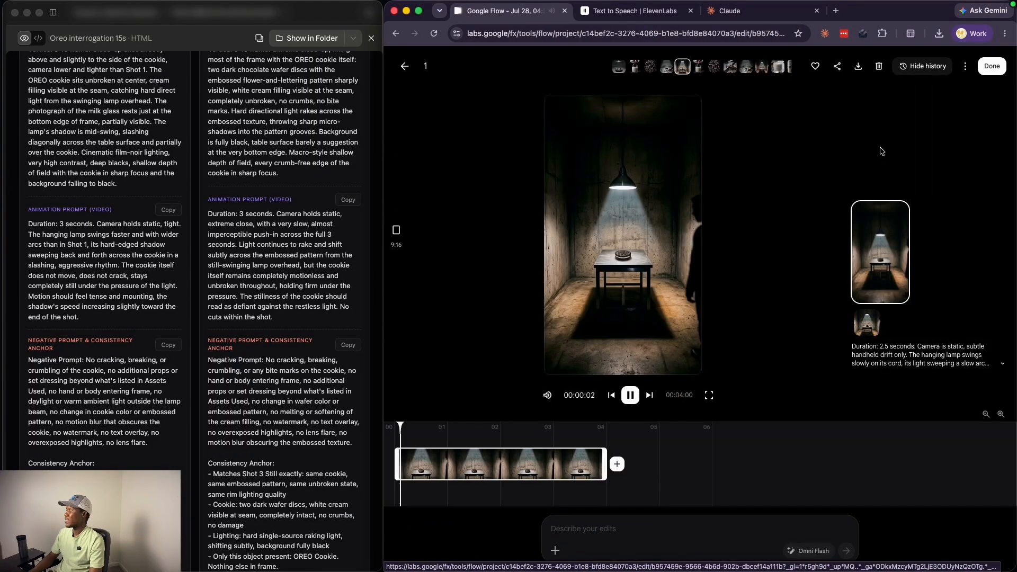
{"action": "left_click", "coordinate": [617, 464]}
{"action": "left_click", "coordinate": [619, 416]}
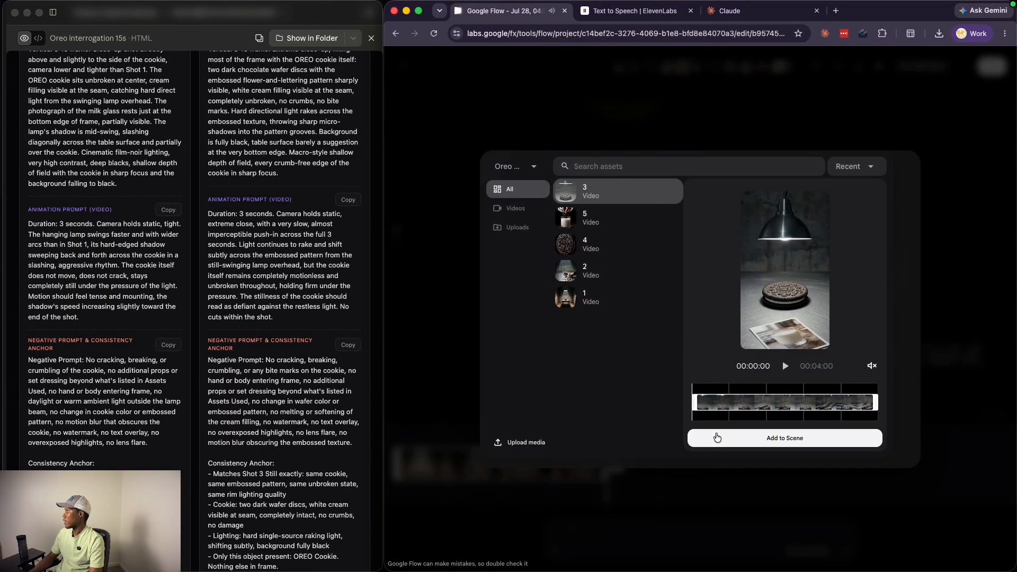
{"action": "left_click", "coordinate": [588, 271]}
{"action": "left_click", "coordinate": [785, 438]}
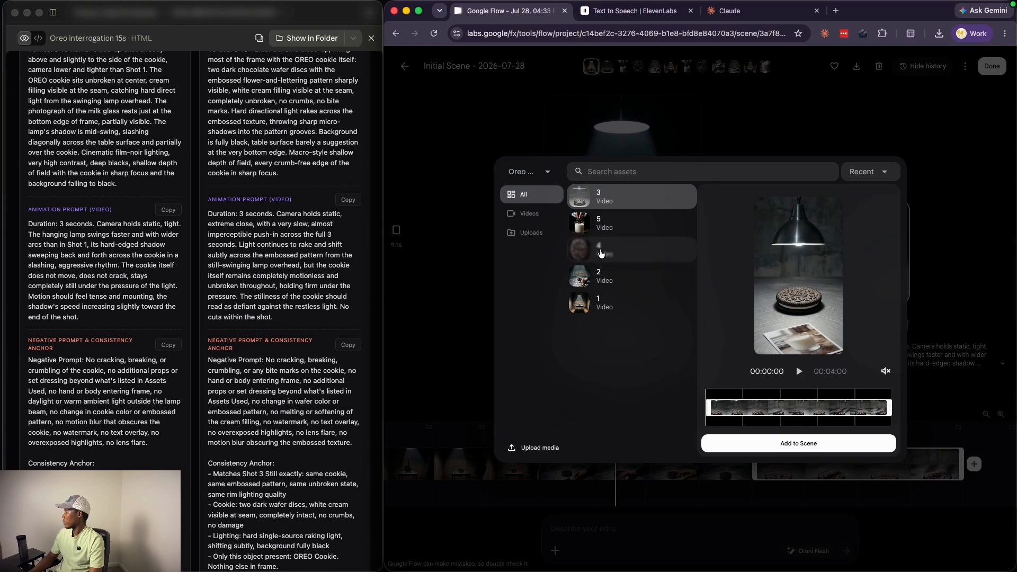
{"action": "left_click", "coordinate": [587, 249]}
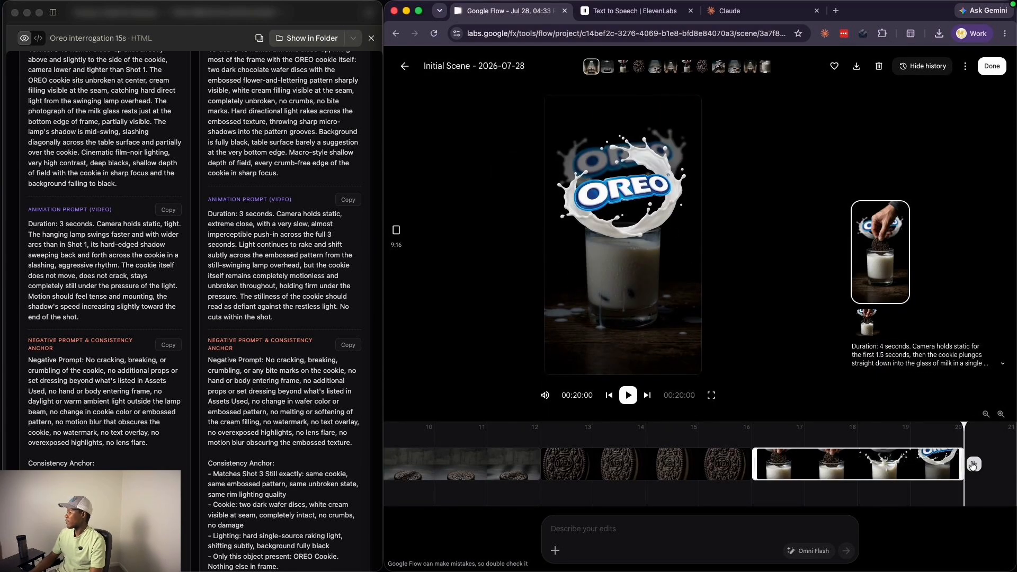
{"action": "scroll", "coordinate": [691, 468], "scroll_direction": "left", "scroll_amount": 10}
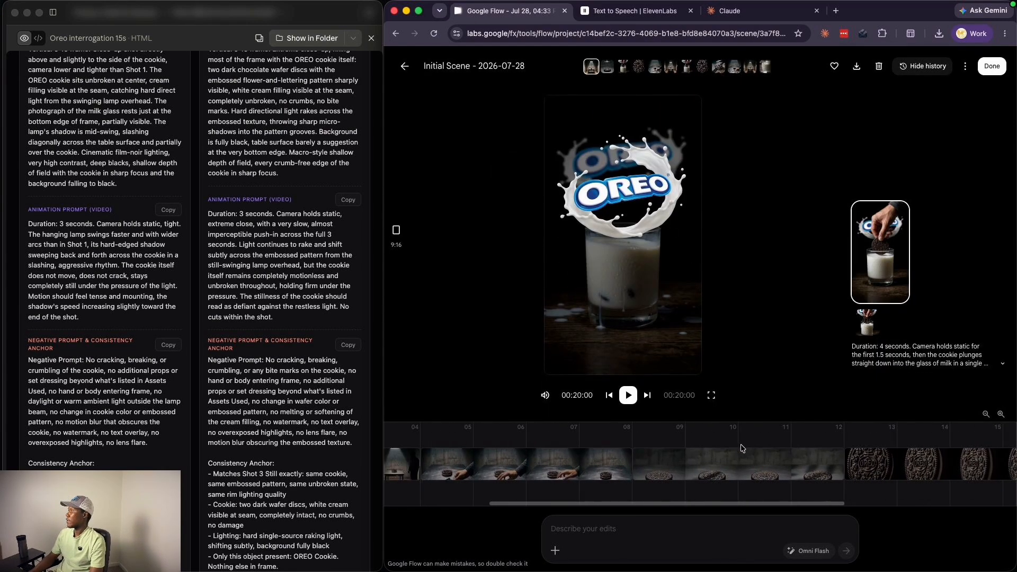
Rename the scene "Oreo Detective Ads" and download it.
{"action": "left_click", "coordinate": [492, 64]}
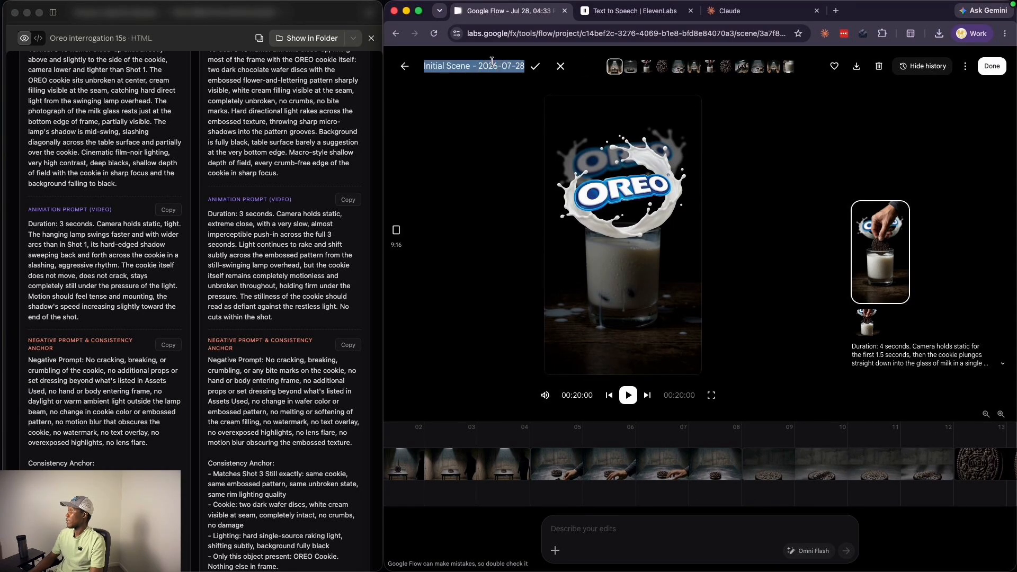
{"action": "type", "text": "Oreo De"}
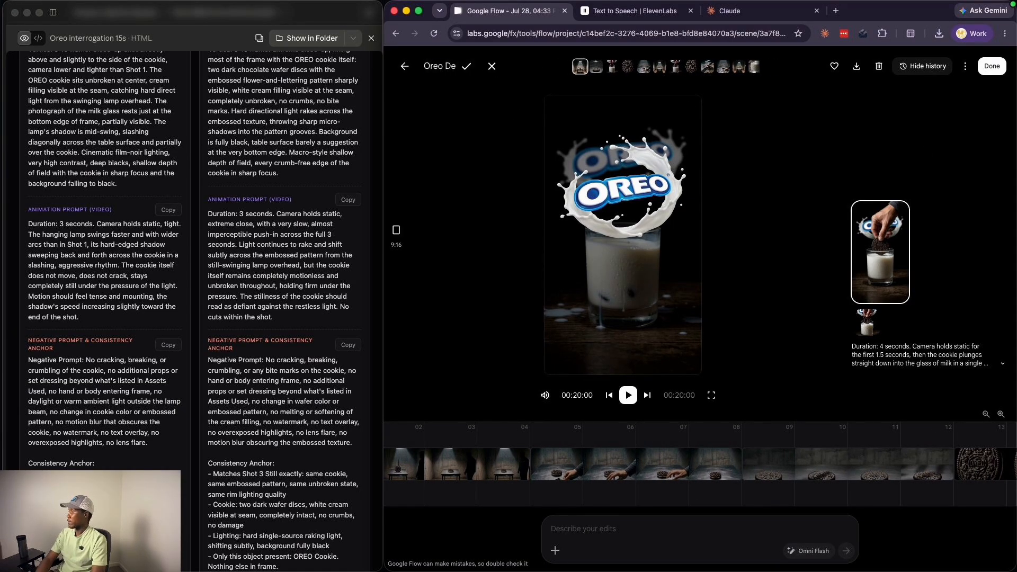
{"action": "type", "text": "ctive Ads"}
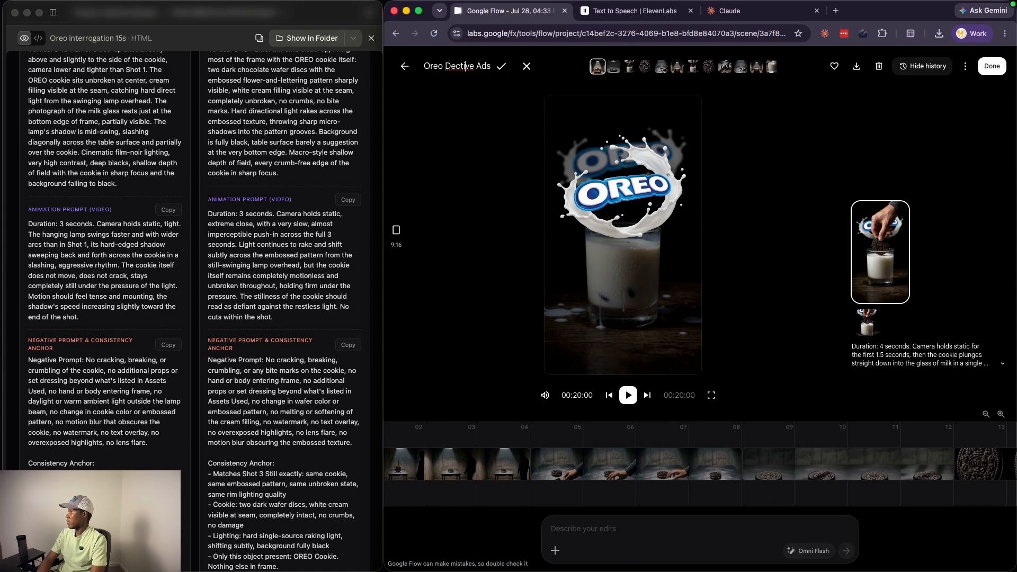
{"action": "right_click", "coordinate": [447, 64]}
{"action": "left_click", "coordinate": [449, 73]}
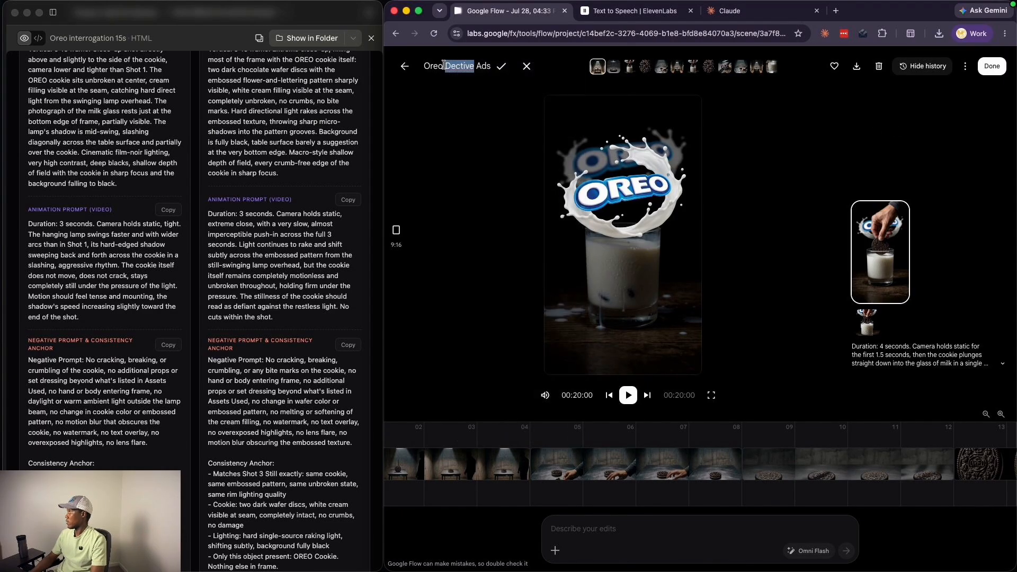
{"action": "left_click", "coordinate": [509, 67]}
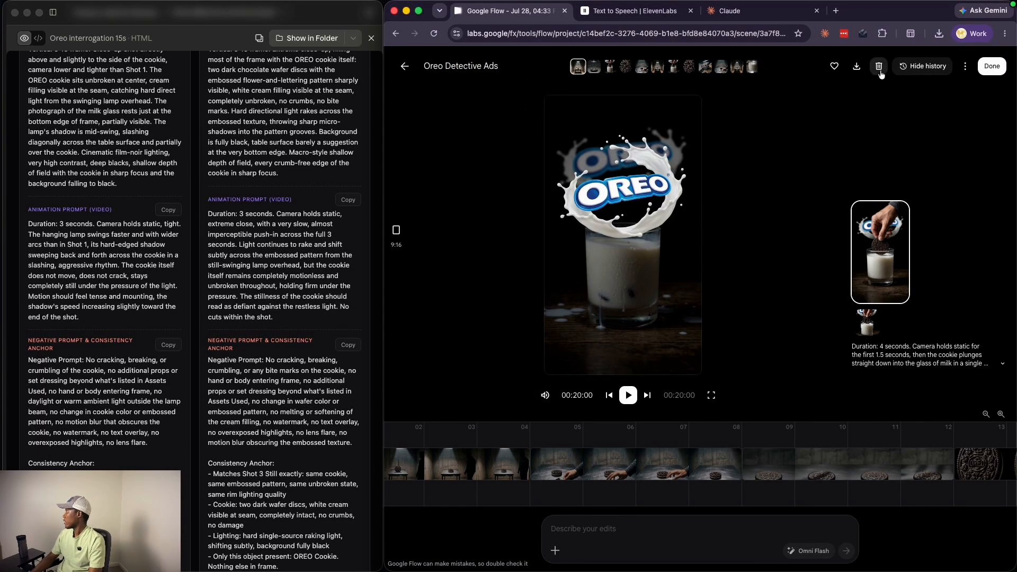
{"action": "left_click", "coordinate": [857, 67]}
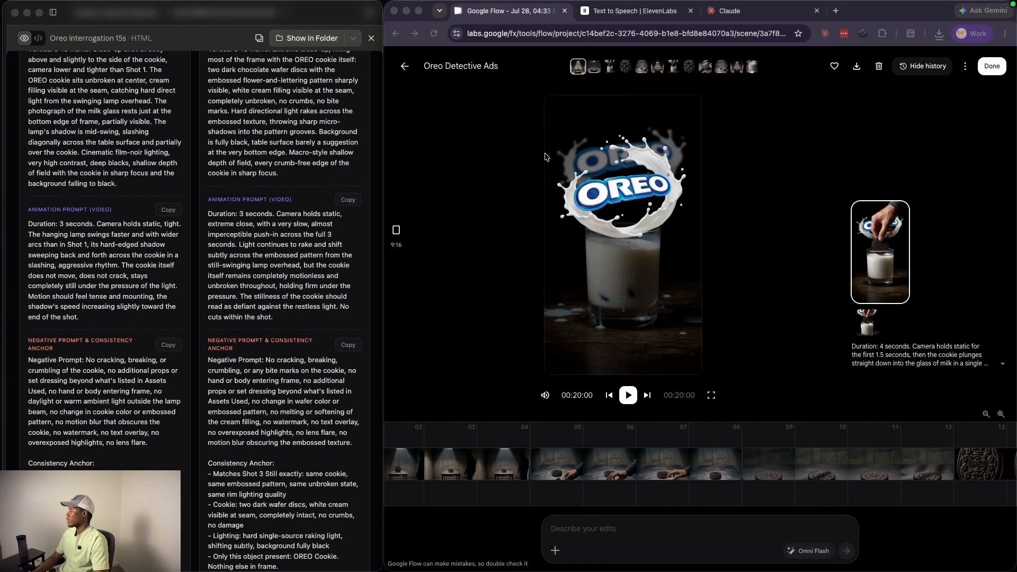
Switch to ElevenLabs Text to Speech and paste in the Full Continuous Take voiceover script copied from the storyboard.
{"action": "left_click", "coordinate": [648, 16]}
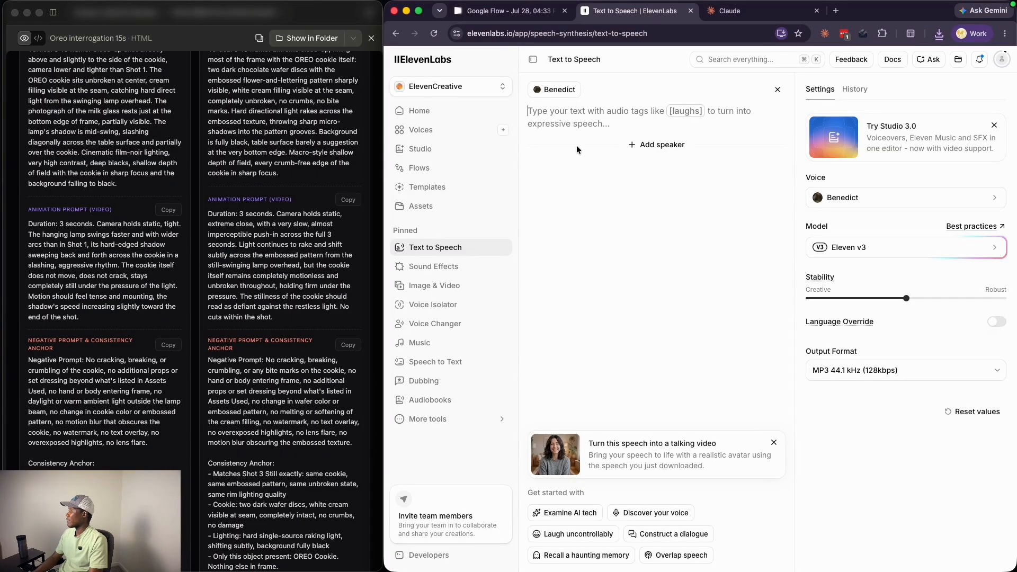
{"action": "scroll", "coordinate": [260, 112], "scroll_direction": "down", "scroll_amount": 15}
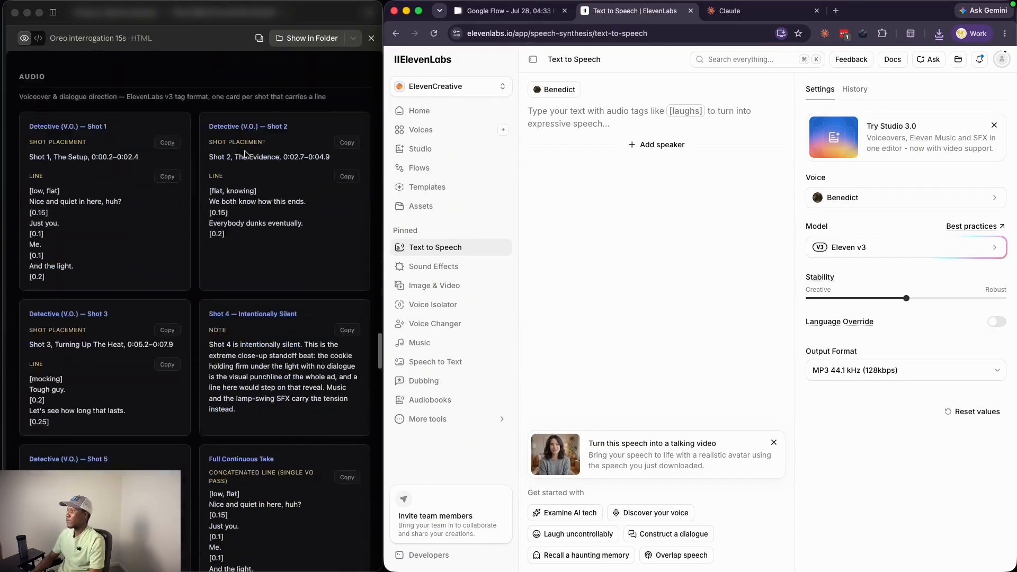
{"action": "scroll", "coordinate": [105, 168], "scroll_direction": "down", "scroll_amount": 6}
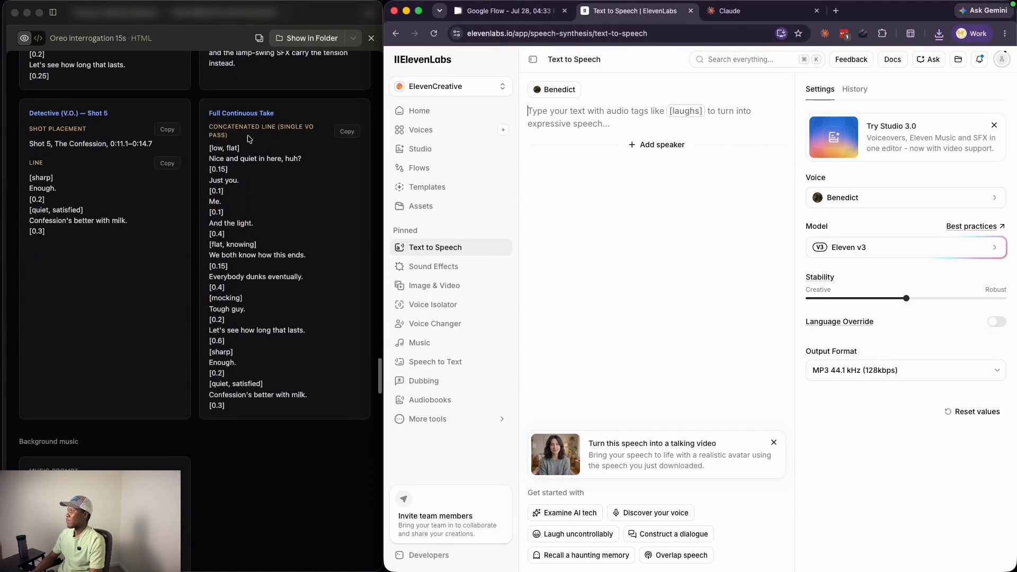
{"action": "left_click", "coordinate": [347, 132]}
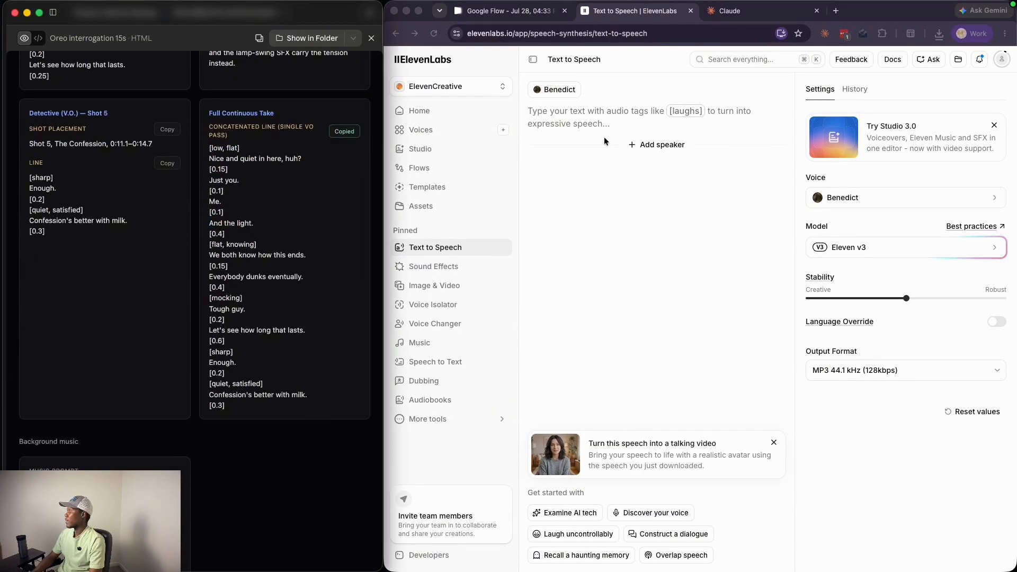
{"action": "left_click", "coordinate": [581, 121]}
{"action": "type", "text": "[low, flat] Nice and quiet in here, huh? [0.15] Just you. [0.1] Me. [0.1] And the light. [0.4] [flat, knowing] We both know how this ends. [0.15] Everybody dunks eventually. [0.4] [mocking] Tough guy. [0.2] Let's see how long that lasts. [0.6] [sharp] Enough. [0.2] [quiet, satisfied] Confession's better with milk. [0.3]"}
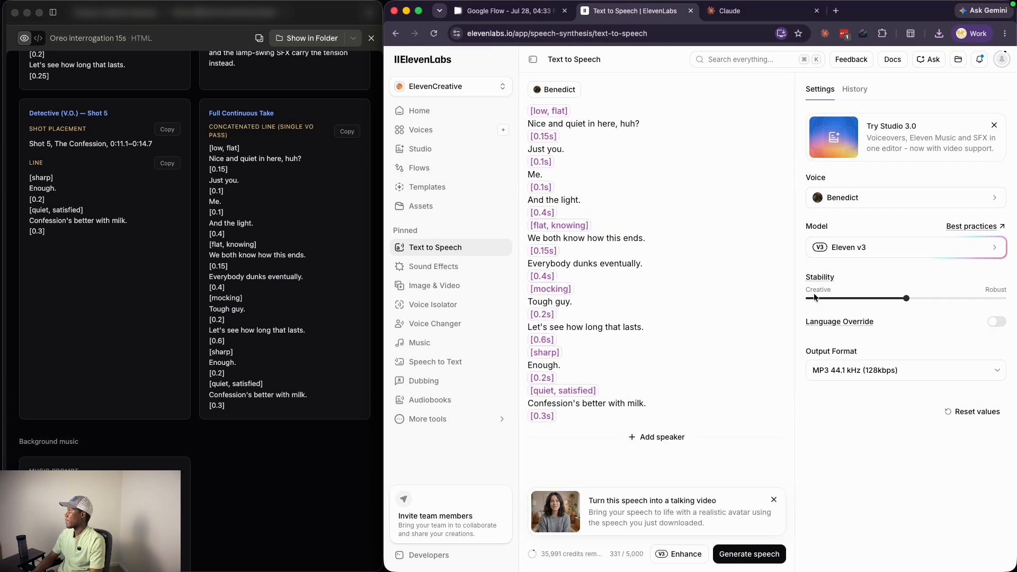
Generate the speech with the Benedict voice, and download Generation 1 after listening to both takes.
{"action": "left_click", "coordinate": [862, 197]}
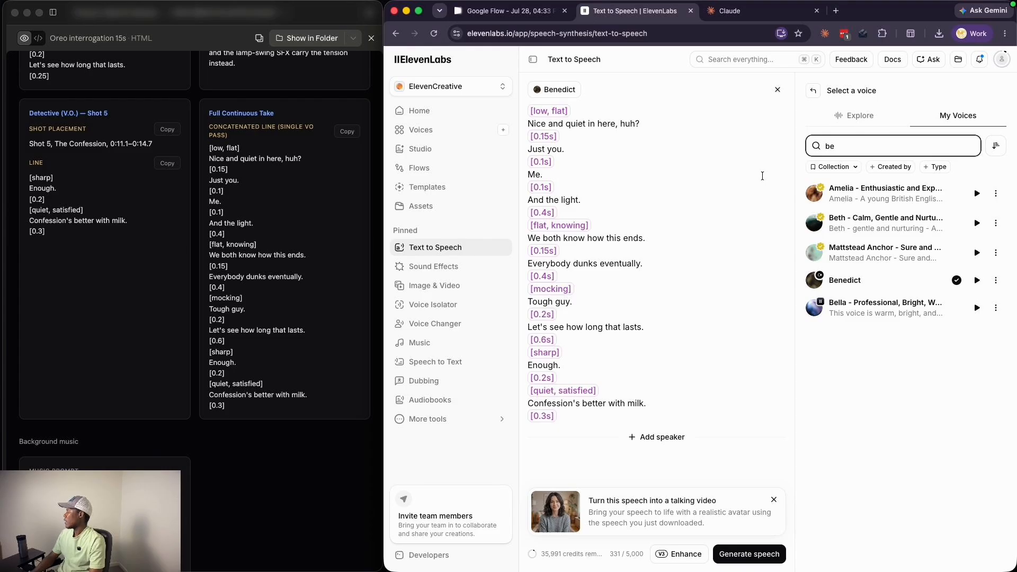
{"action": "left_click", "coordinate": [794, 125]}
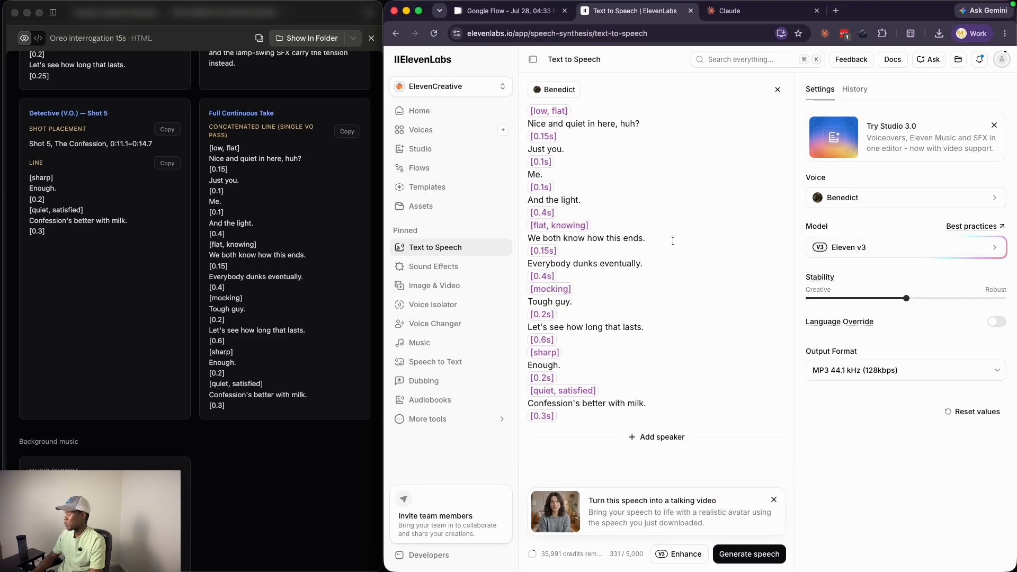
{"action": "left_click", "coordinate": [767, 503]}
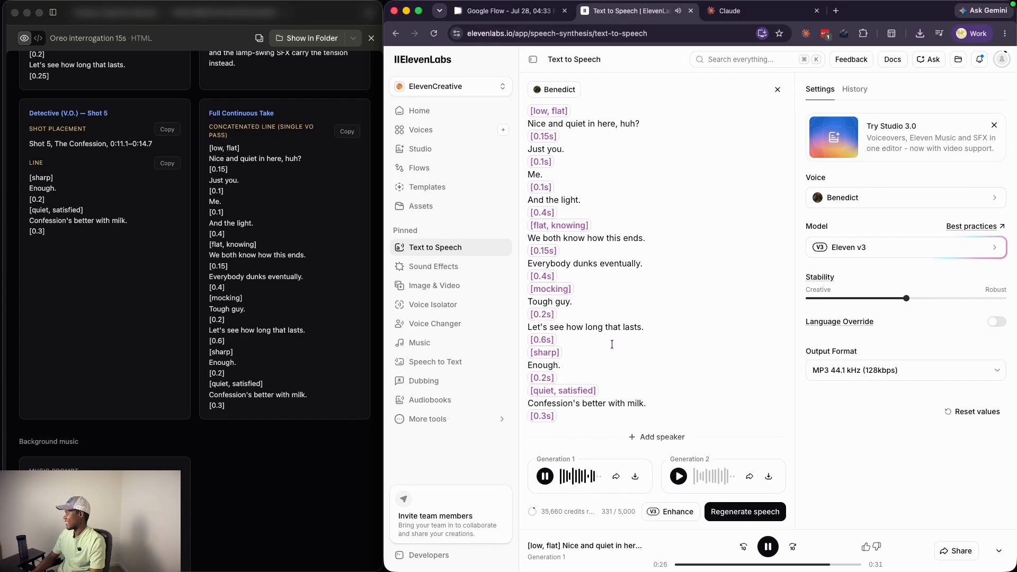
{"action": "left_click", "coordinate": [678, 476]}
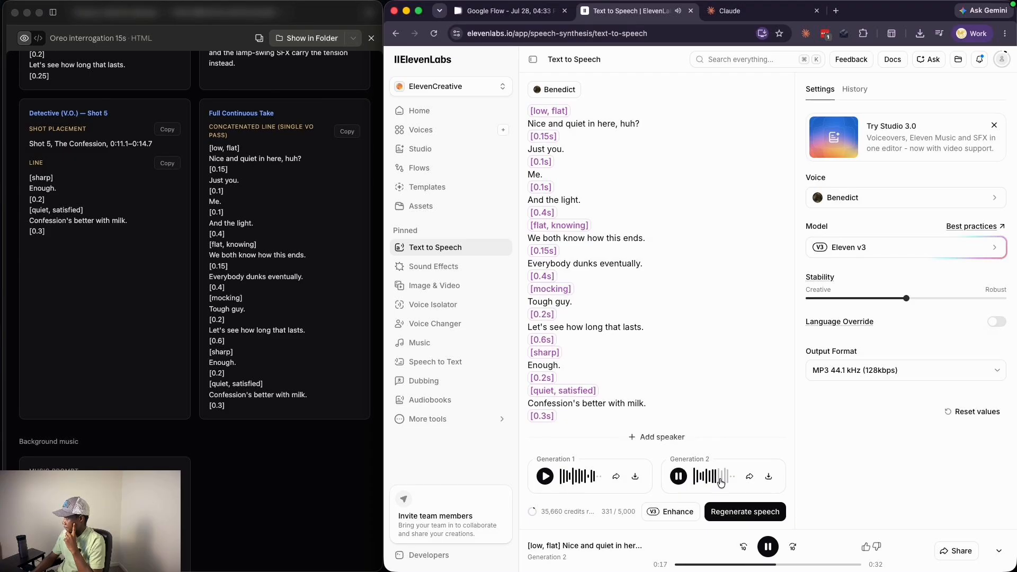
{"action": "left_click", "coordinate": [635, 476]}
Copy the storyboard's background music prompt and paste it into the ElevenLabs Music generator.
{"action": "left_click", "coordinate": [436, 343]}
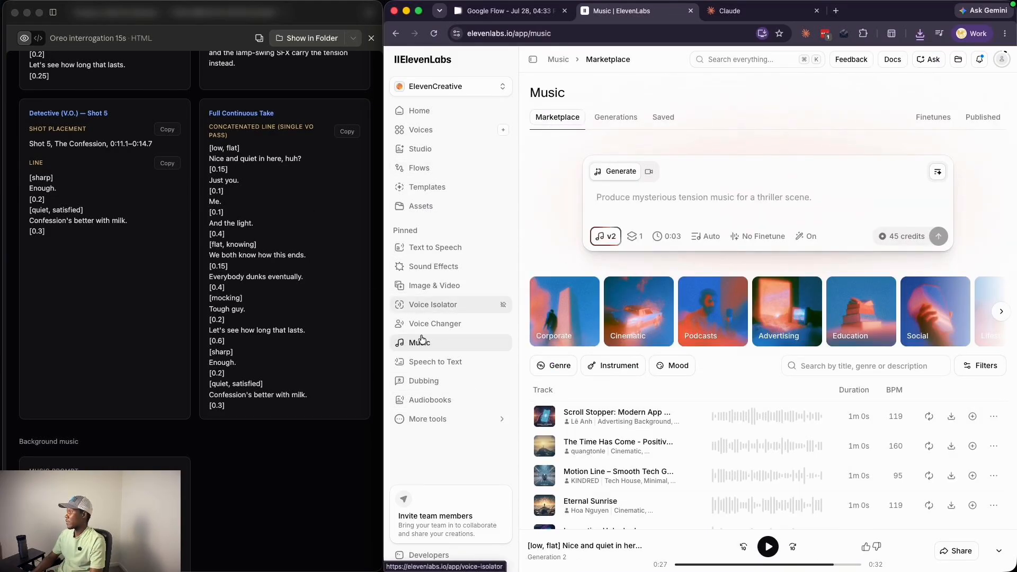
{"action": "scroll", "coordinate": [167, 264], "scroll_direction": "down", "scroll_amount": 5}
{"action": "left_click", "coordinate": [167, 219]}
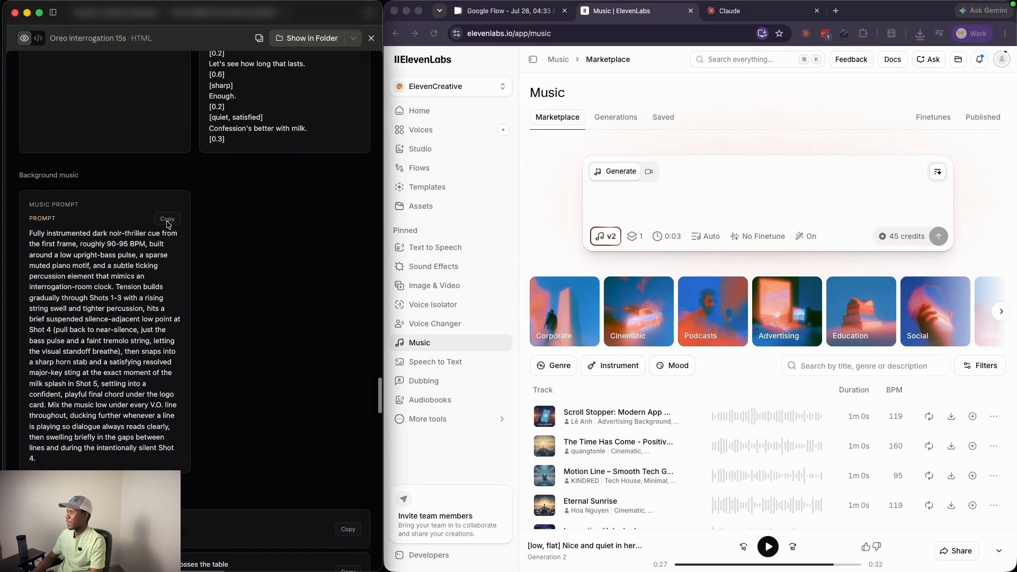
{"action": "left_click", "coordinate": [651, 201]}
{"action": "key", "text": "cmd+v"}
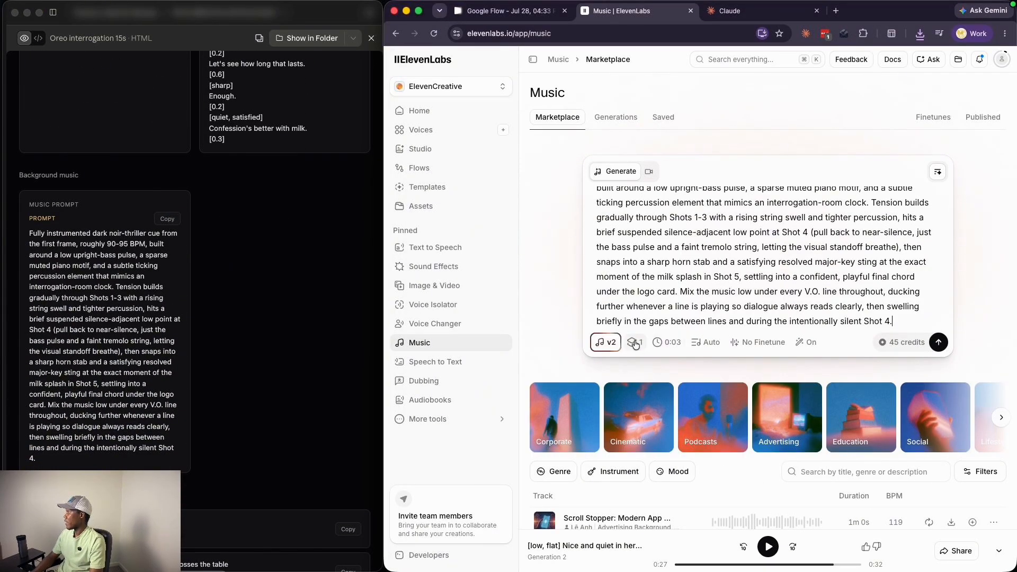
Set the music duration to 0:20 and generate the track.
{"action": "left_click", "coordinate": [668, 342]}
{"action": "double_click", "coordinate": [672, 481]}
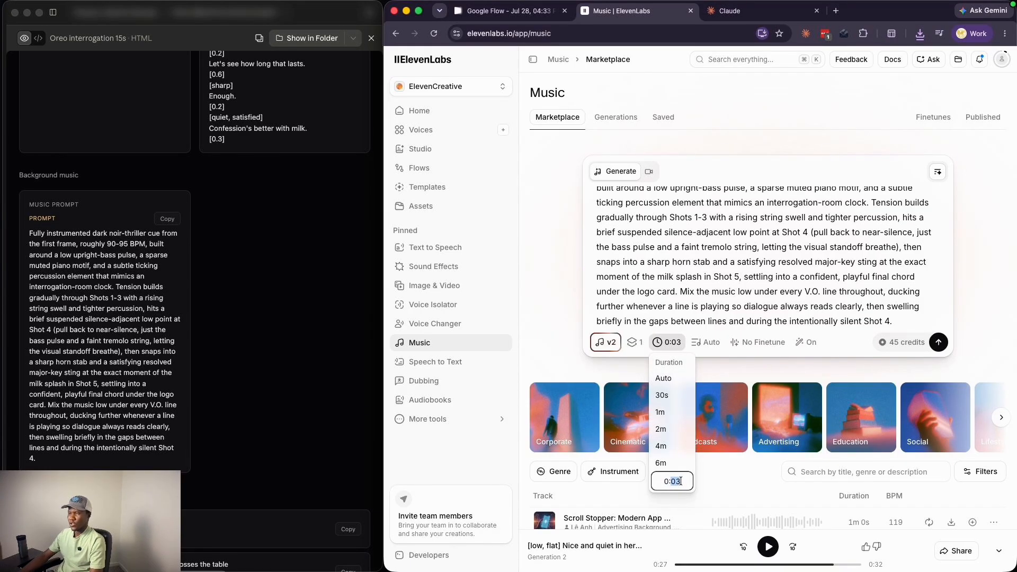
{"action": "type", "text": "20"}
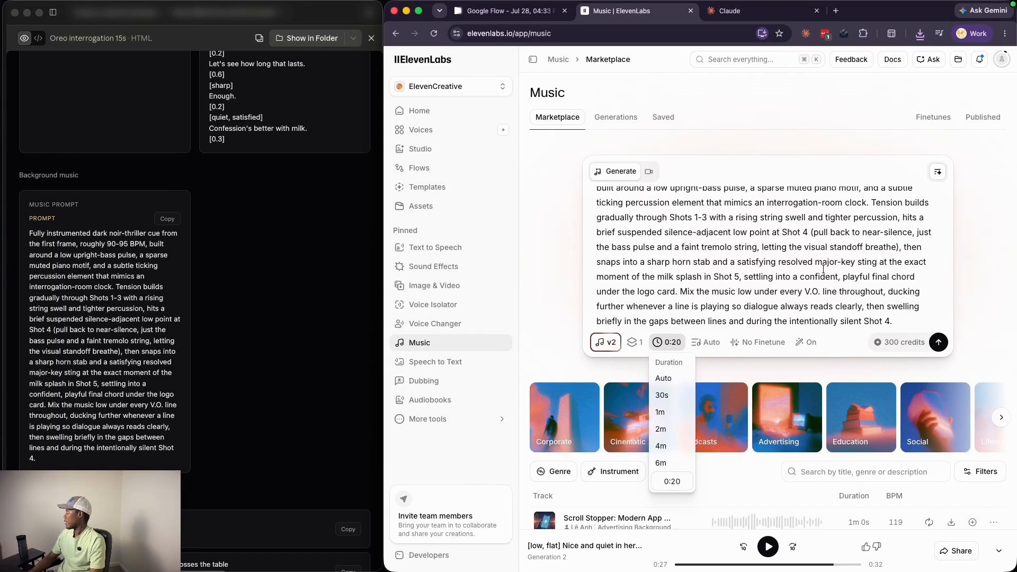
{"action": "key", "text": "Return"}
{"action": "left_click", "coordinate": [937, 342]}
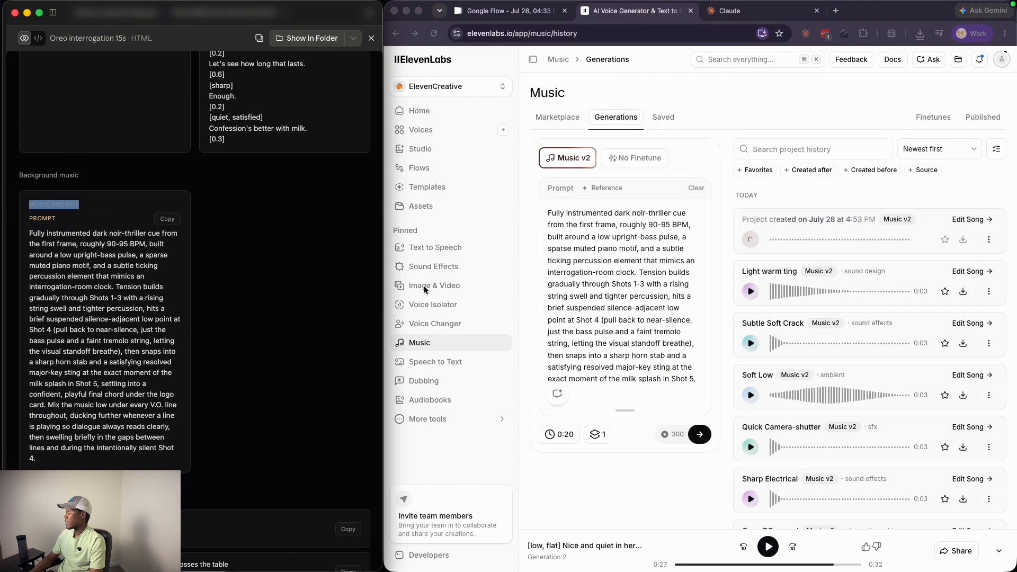
{"action": "left_click", "coordinate": [988, 240]}
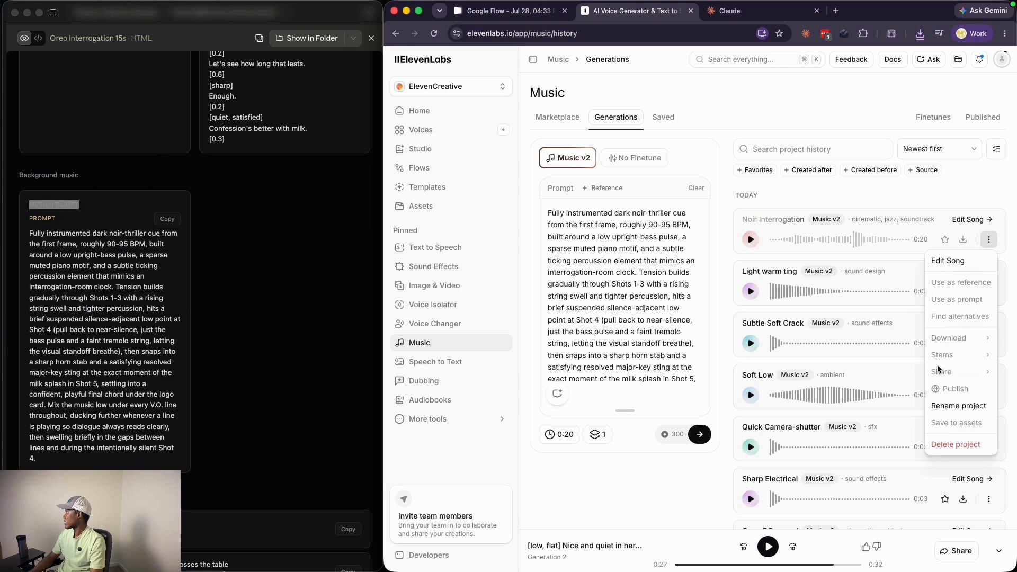
{"action": "left_click", "coordinate": [958, 406]}
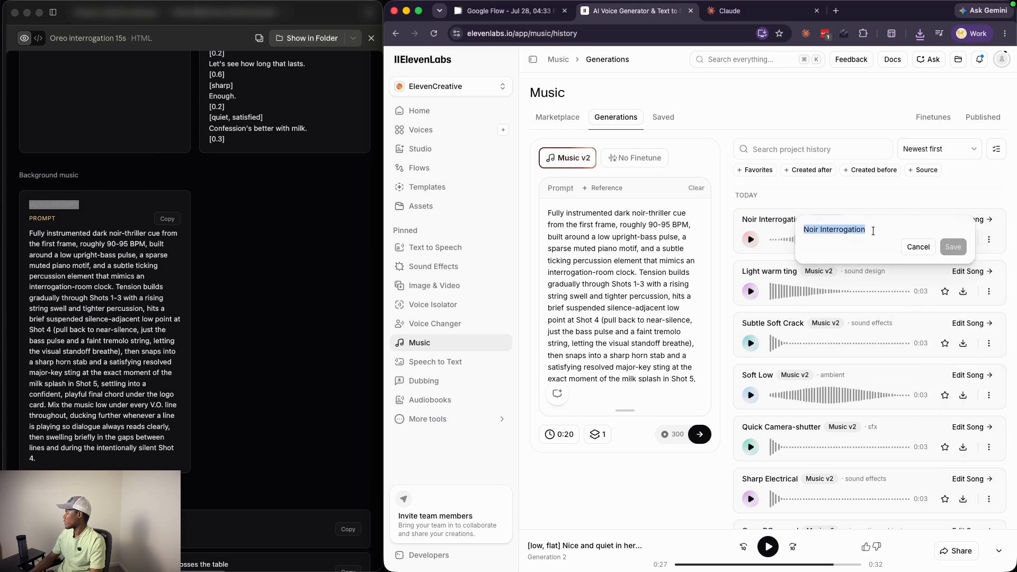
{"action": "left_click", "coordinate": [805, 228]}
{"action": "left_click", "coordinate": [867, 198]}
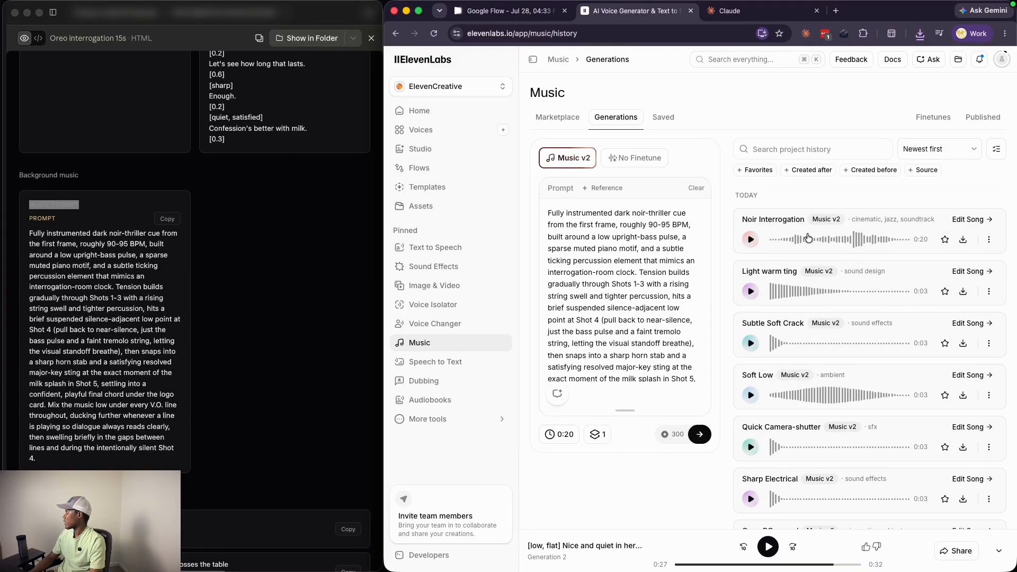
Play the generated Noir Interrogation track to review it.
{"action": "left_click", "coordinate": [750, 238]}
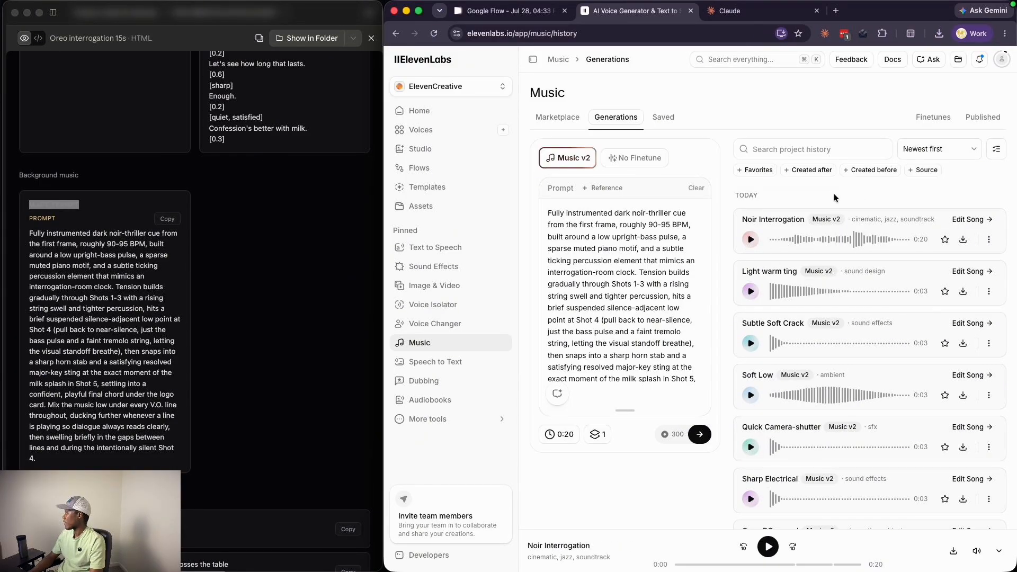
Set the duration for the next music generation to 0:03.
{"action": "left_click", "coordinate": [566, 435]}
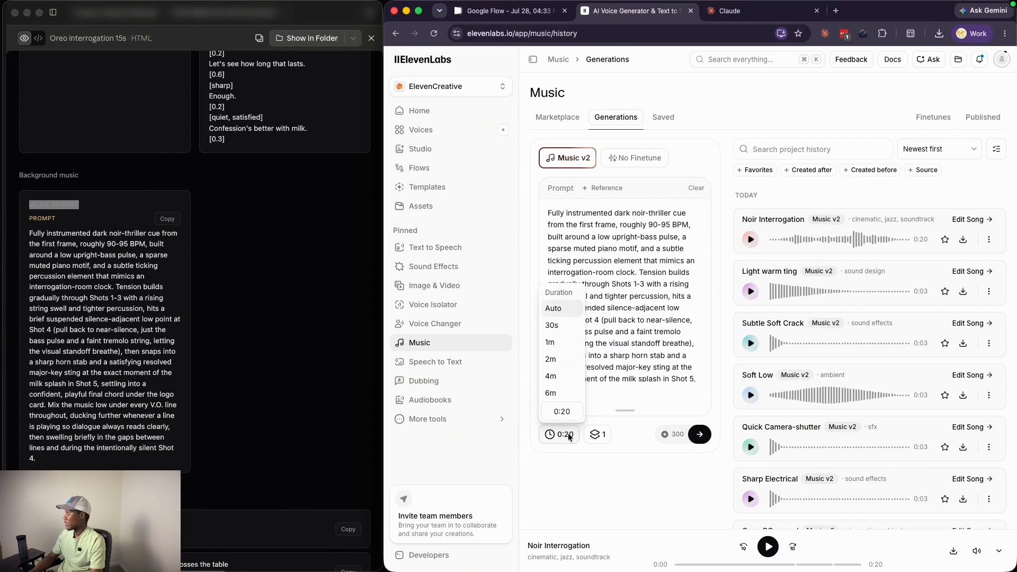
{"action": "left_click", "coordinate": [567, 412]}
{"action": "type", "text": "03"}
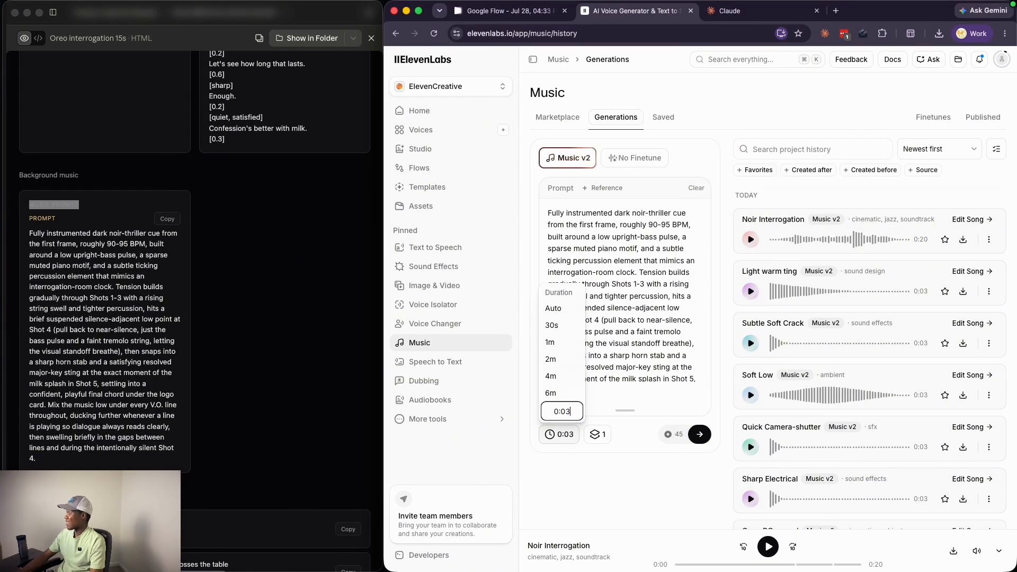
{"action": "left_click", "coordinate": [609, 398]}
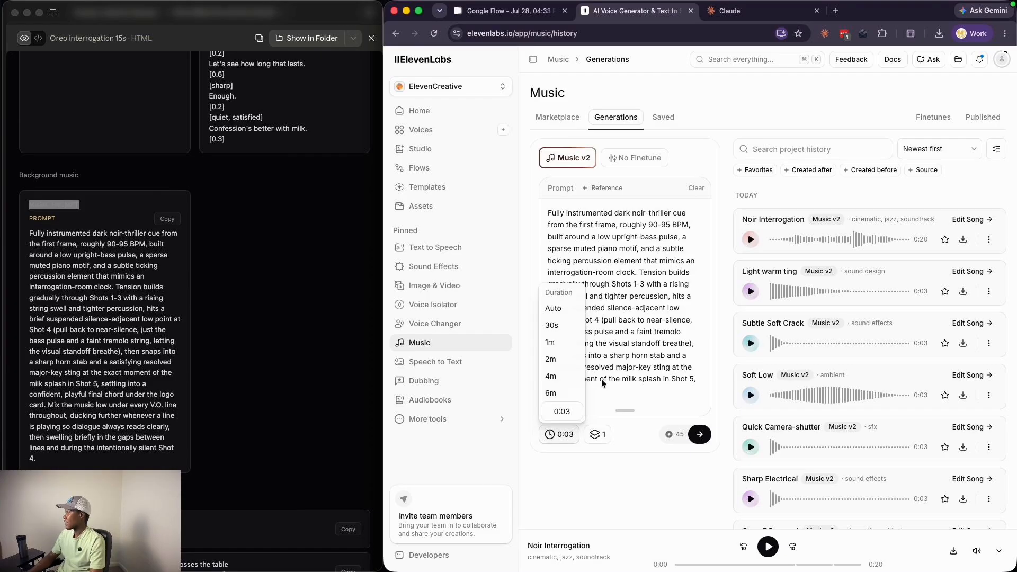
{"action": "left_click", "coordinate": [606, 376]}
Replace the prompt with the Shot 1 effect "Low metallic creak of the lamp cord swinging" and generate it as an instrumental.
{"action": "scroll", "coordinate": [211, 336], "scroll_direction": "down", "scroll_amount": 5}
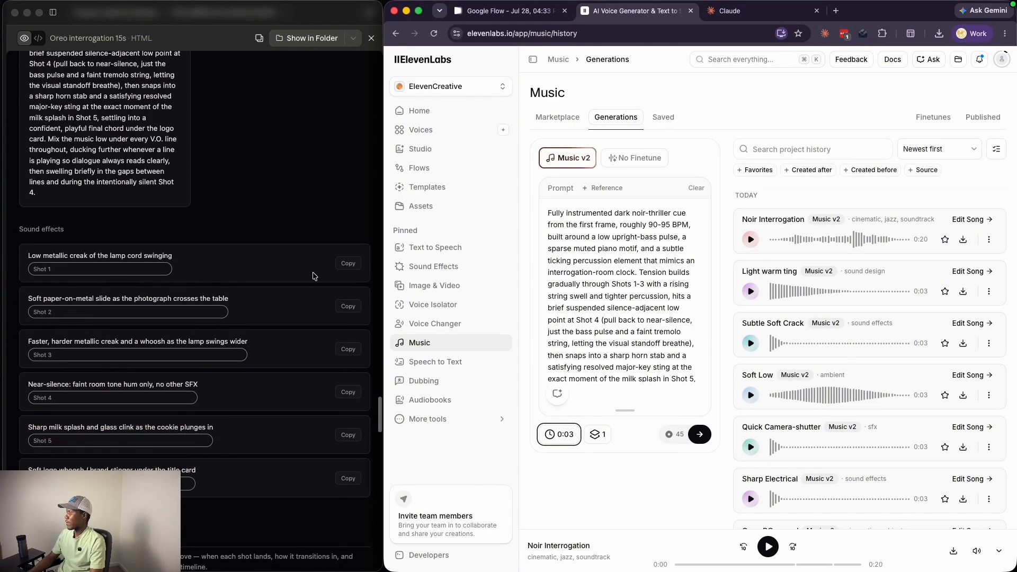
{"action": "left_click", "coordinate": [345, 264]}
{"action": "left_click", "coordinate": [628, 289]}
{"action": "key", "text": "super+a"}
{"action": "key", "text": "super+v"}
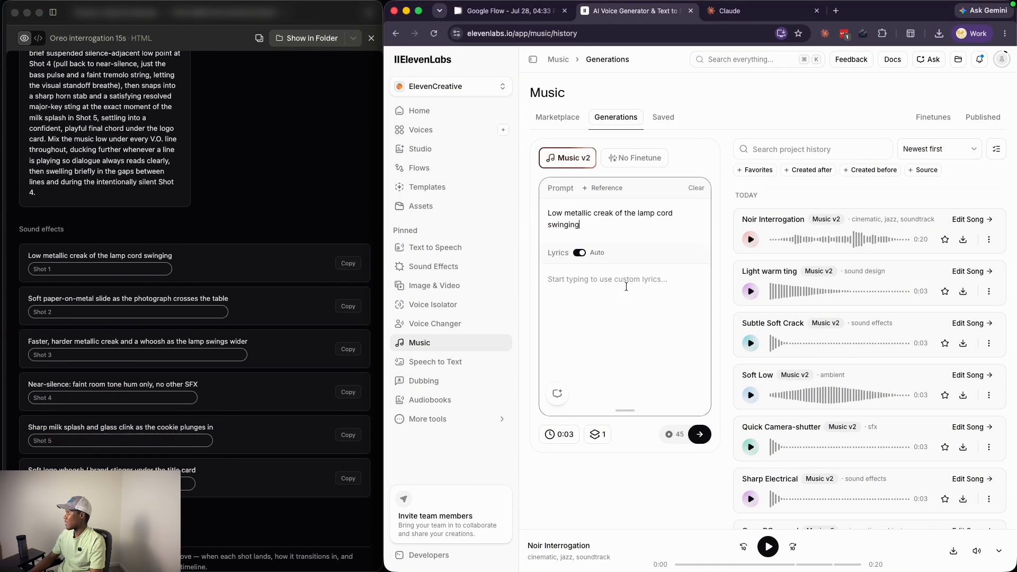
{"action": "left_click", "coordinate": [579, 254]}
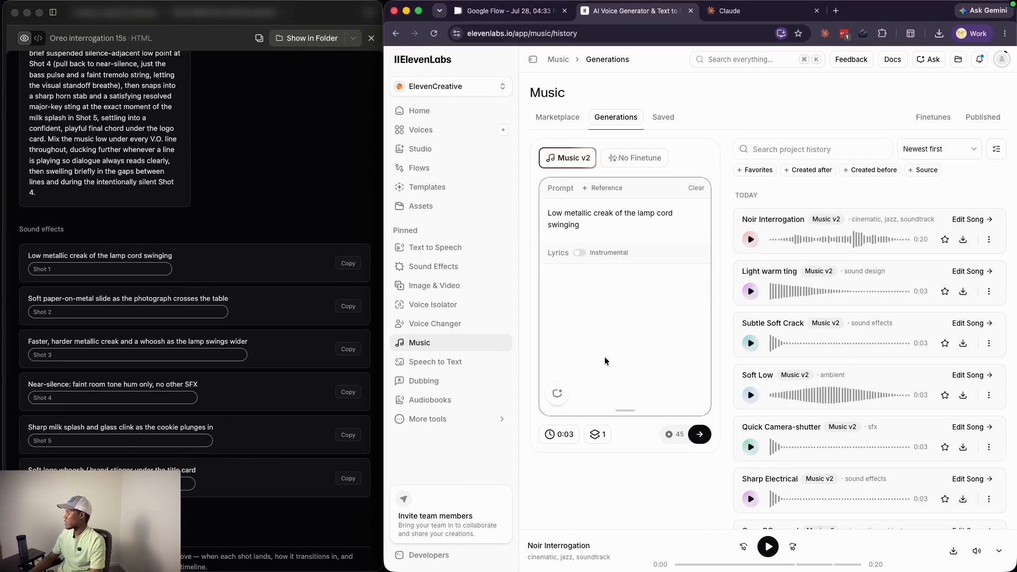
{"action": "key", "text": "super+Return"}
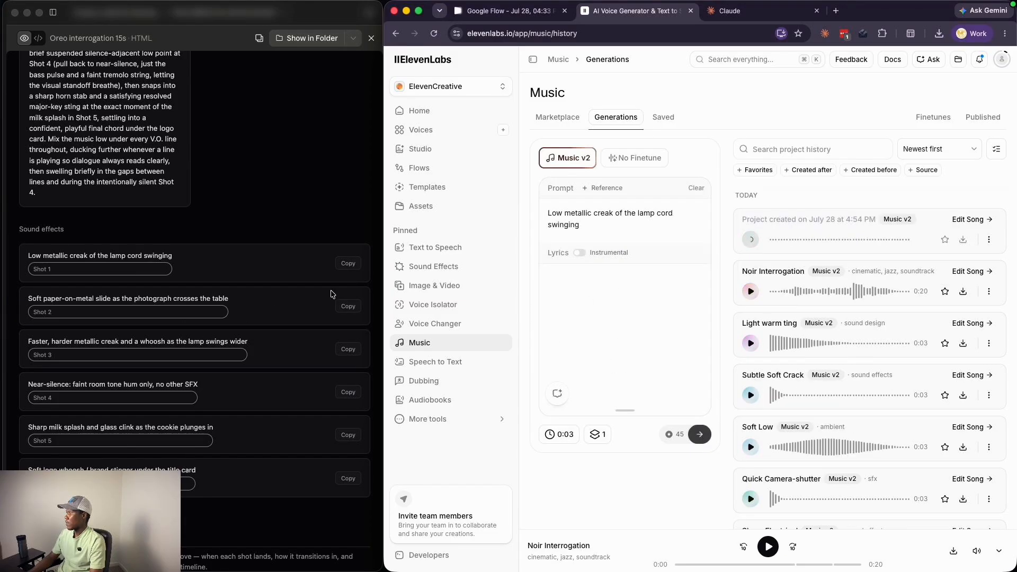
Generate the Shot 2 sound effect from the copied prompt "Soft paper-on-metal slide as the photograph crosses the table".
{"action": "left_click", "coordinate": [348, 306]}
{"action": "left_click", "coordinate": [590, 220]}
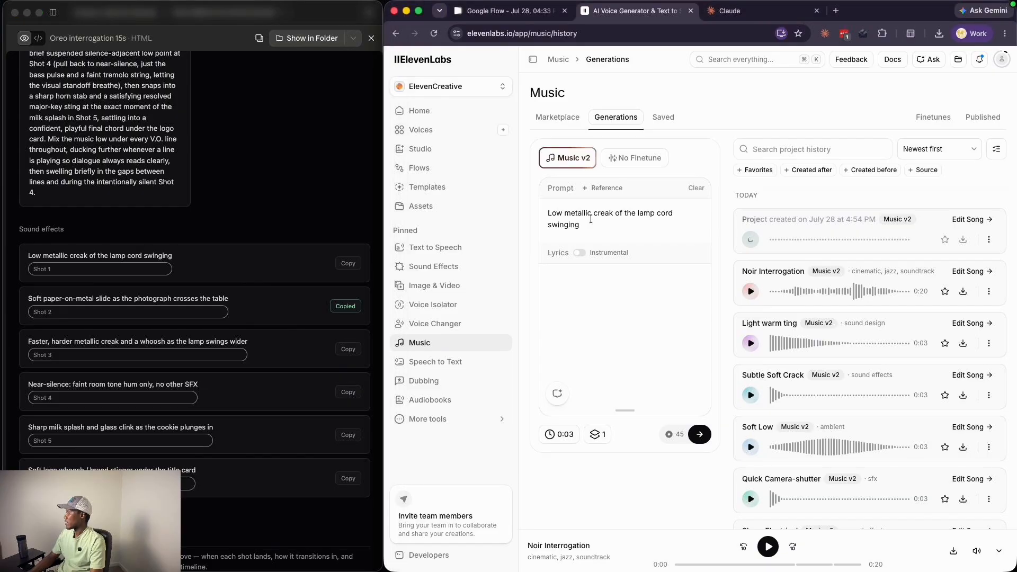
{"action": "key", "text": "super+a"}
{"action": "key", "text": "super+v"}
{"action": "key", "text": "super+Return"}
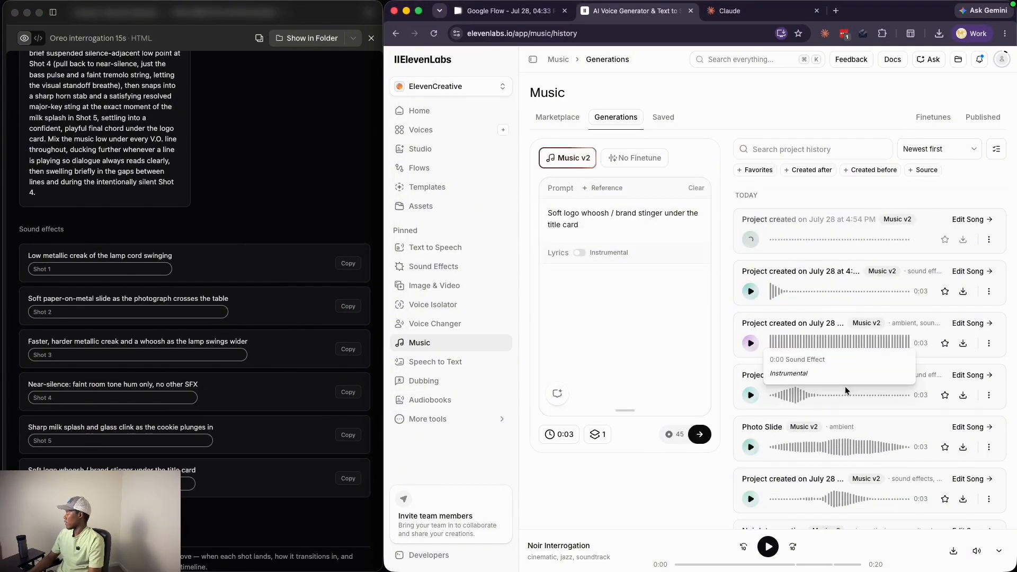
{"action": "scroll", "coordinate": [845, 386], "scroll_direction": "down", "scroll_amount": 2}
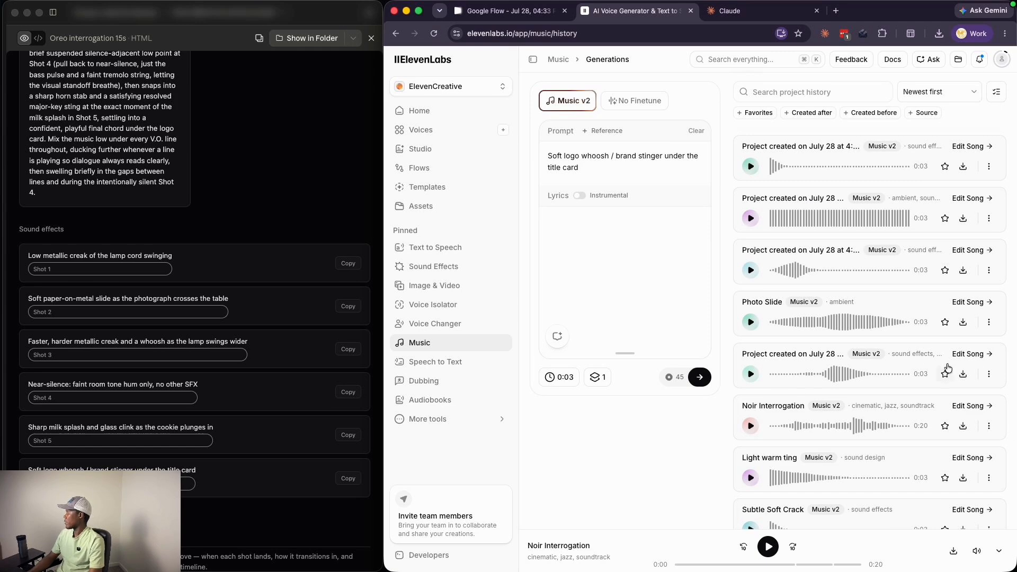
Rename the Shot 1 lamp-cord creak generation, just above Noir Interrogation in the history, as "Low Metallic".
{"action": "left_click", "coordinate": [989, 373]}
{"action": "left_click", "coordinate": [961, 313]}
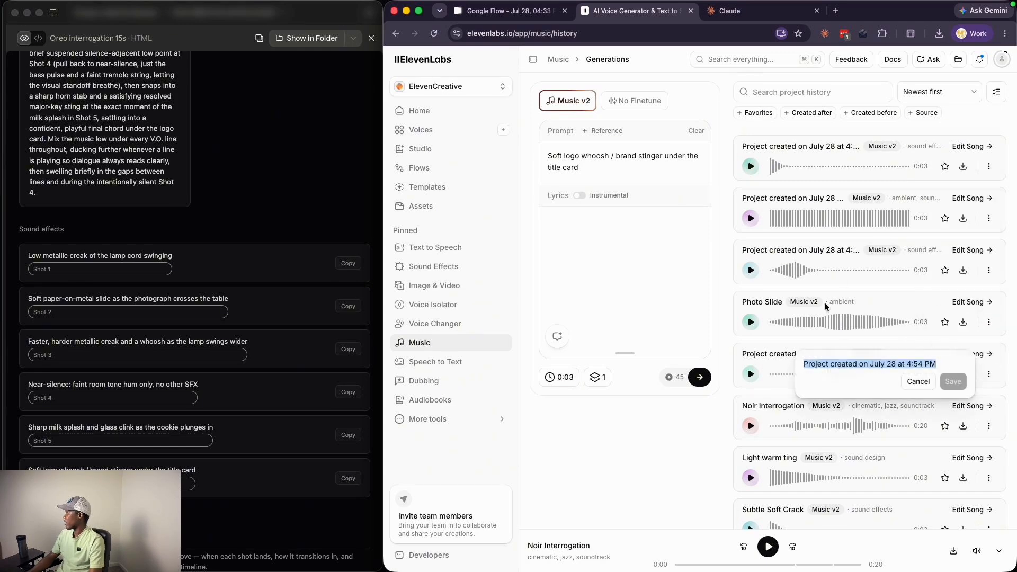
{"action": "type", "text": "L"}
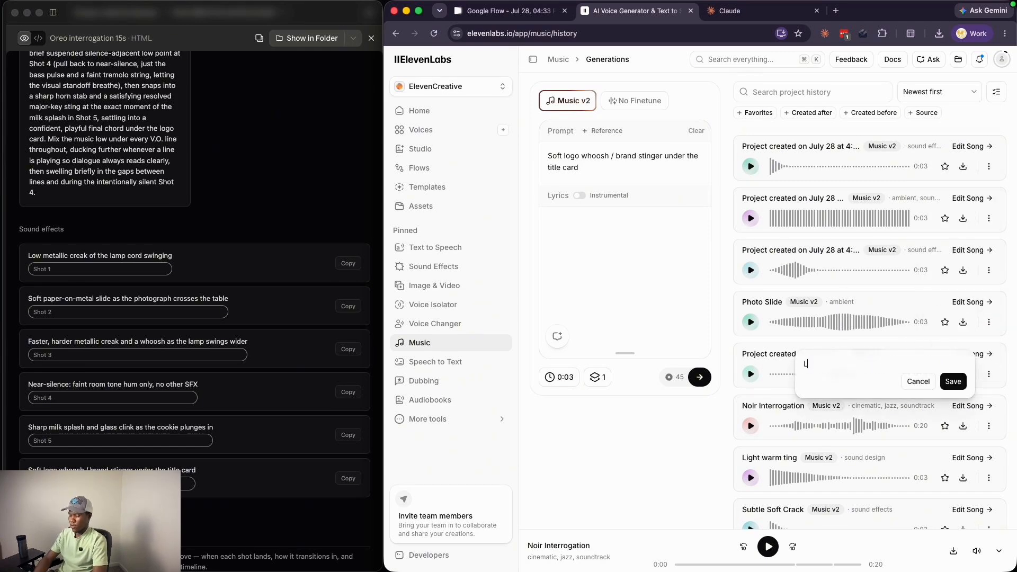
{"action": "type", "text": "ow Metallic"}
{"action": "key", "text": "Return"}
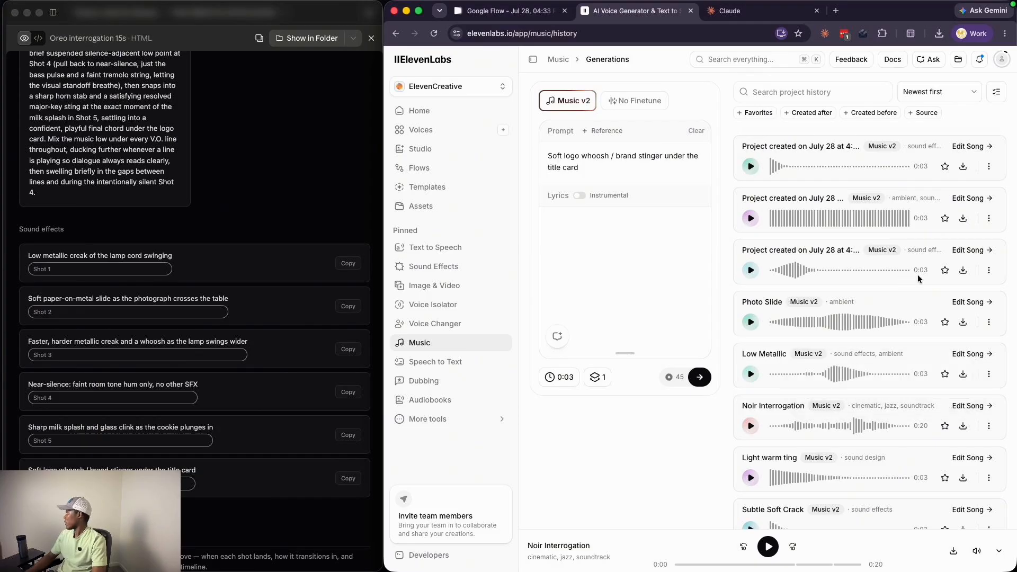
Rename the Photo Slide effect as "Soft Papar" and the generation above it as "Faster harder metallic".
{"action": "left_click", "coordinate": [988, 322]}
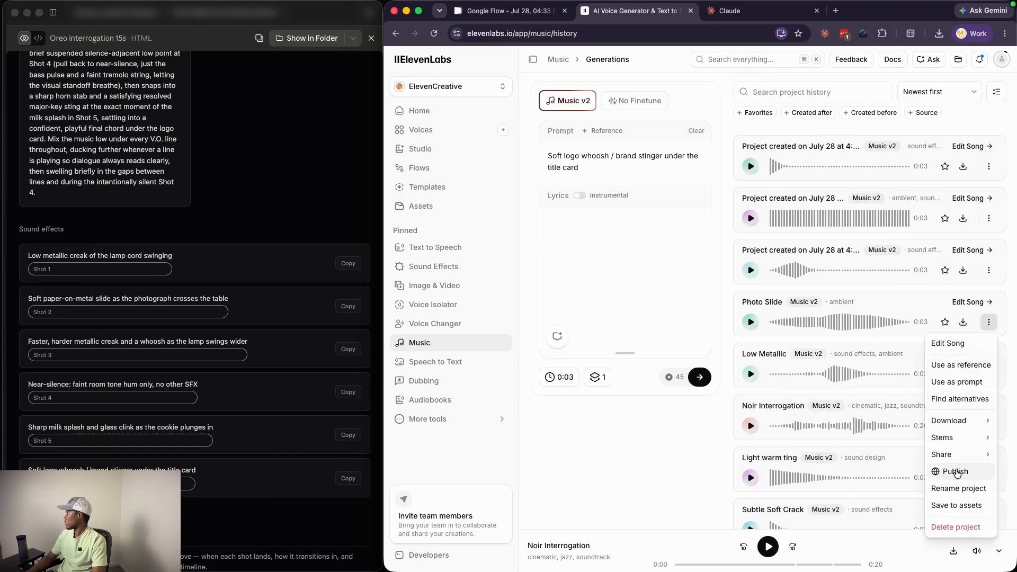
{"action": "left_click", "coordinate": [958, 487]}
{"action": "type", "text": "S"}
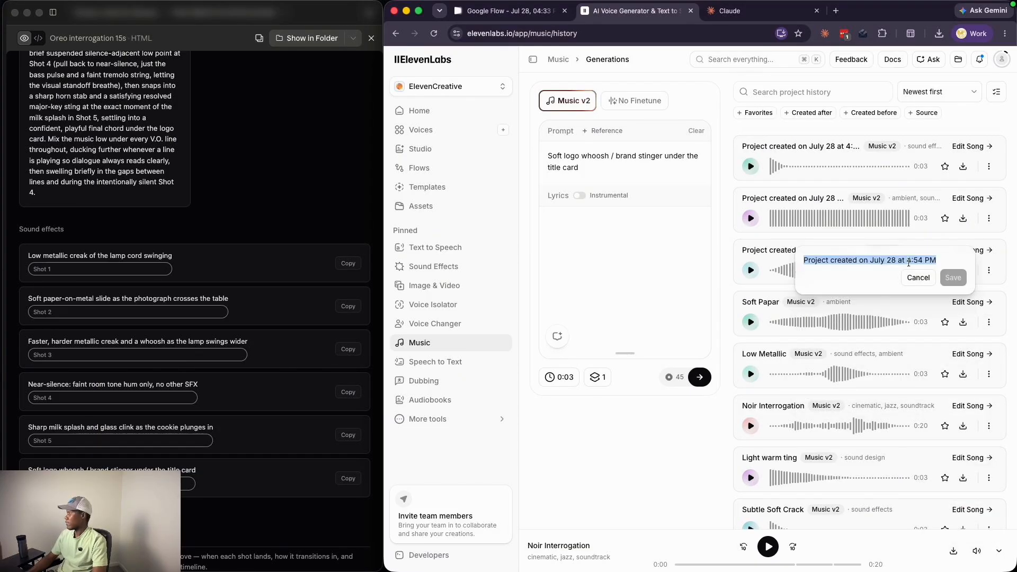
{"action": "type", "text": "Faster harder"}
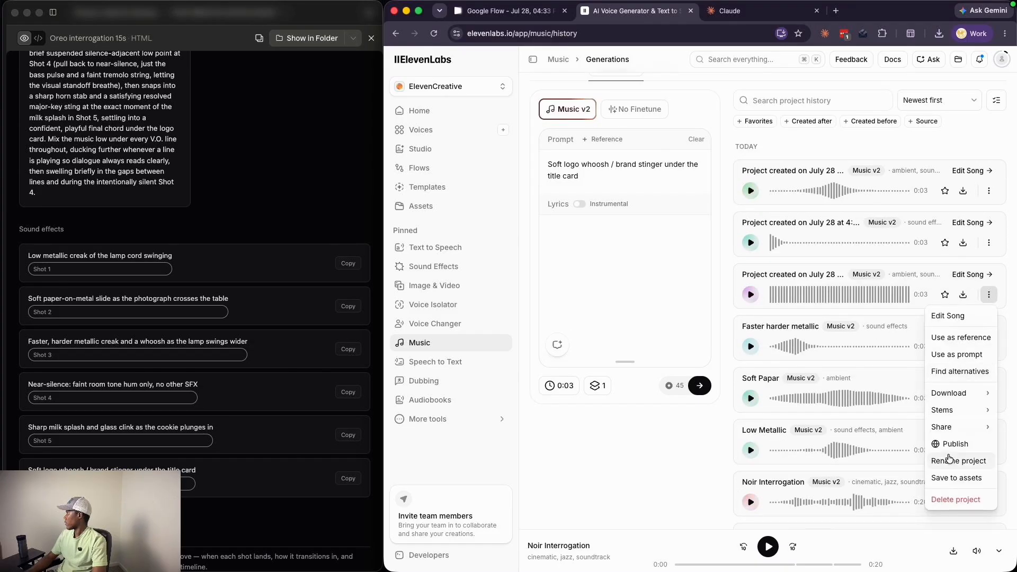
Rename the Shot 4 room-tone effect as "Near-silence" and the Shot 5 splash effect as "Sharp milk".
{"action": "left_click", "coordinate": [963, 464]}
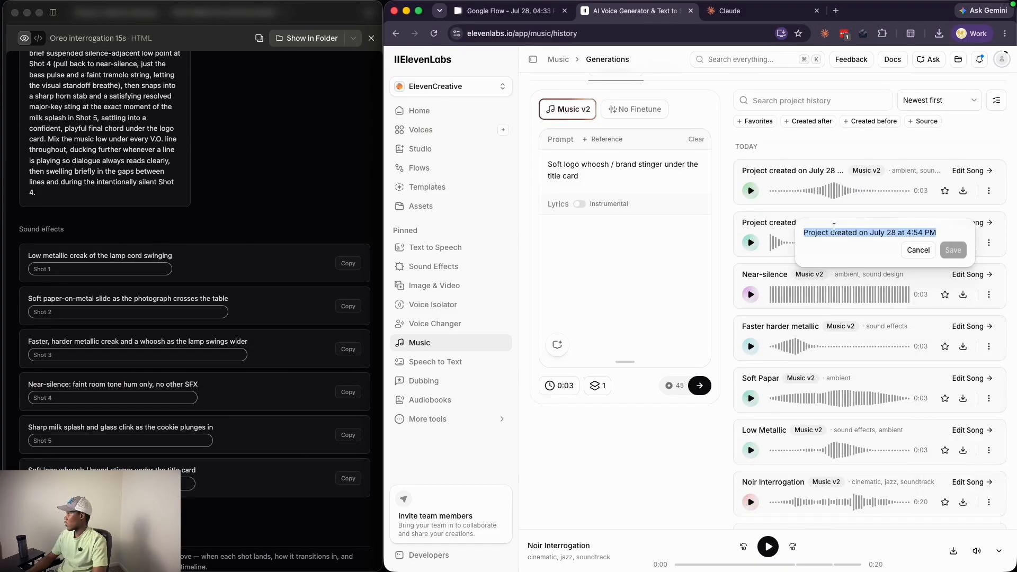
{"action": "type", "text": "Sharp milk"}
{"action": "key", "text": "Return"}
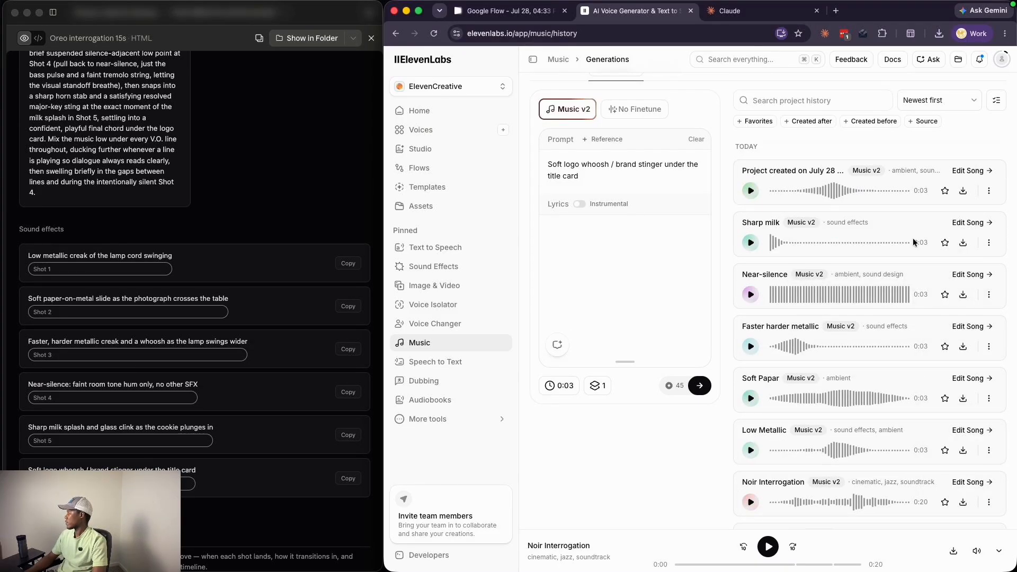
Rename the newest generation, the soft logo whoosh effect.
{"action": "left_click", "coordinate": [989, 191]}
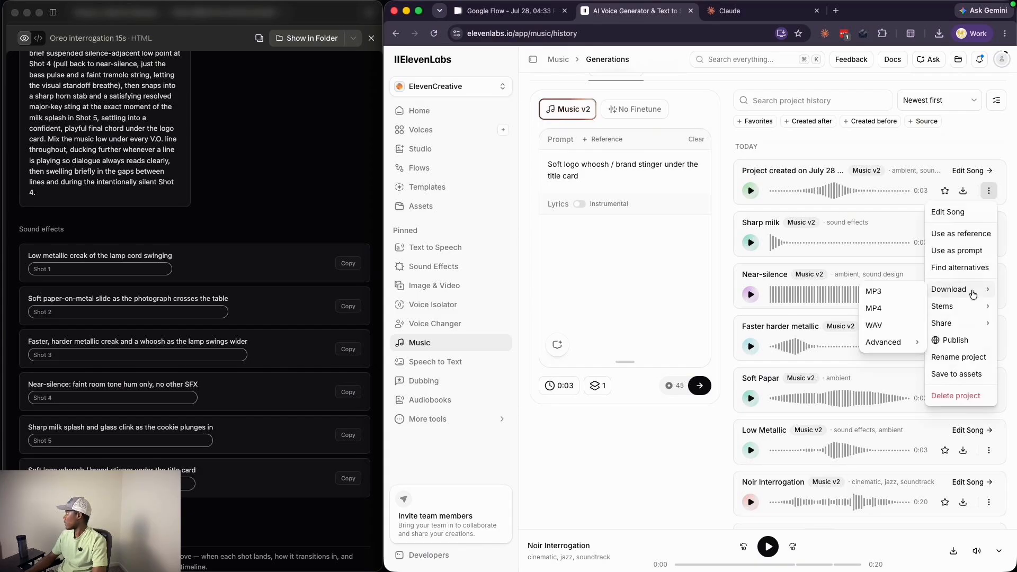
{"action": "left_click", "coordinate": [954, 358]}
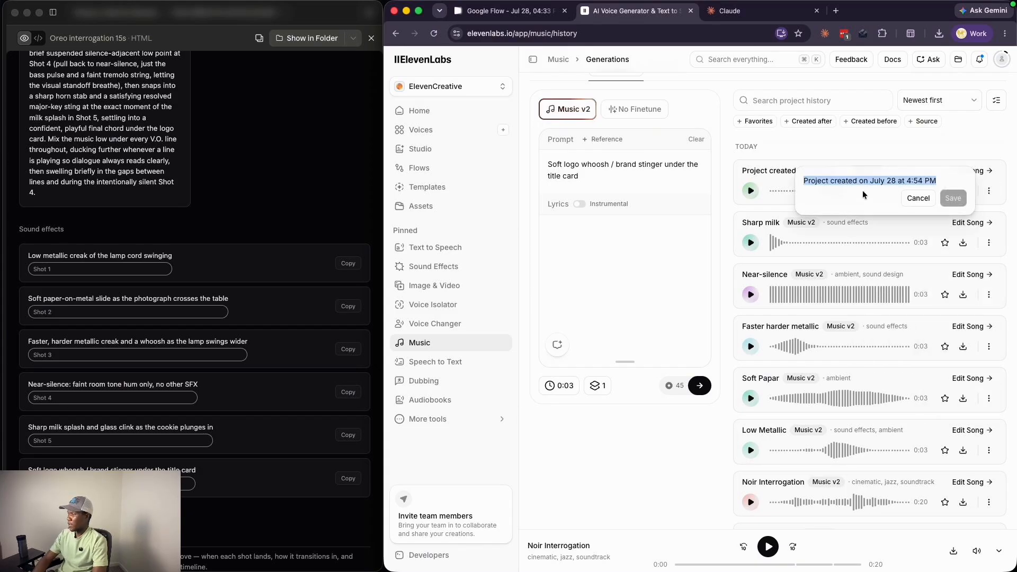
{"action": "type", "text": "S"}
Download the 20-second Noir Interrogation track as a WAV file.
{"action": "scroll", "coordinate": [918, 292], "scroll_direction": "down", "scroll_amount": 2}
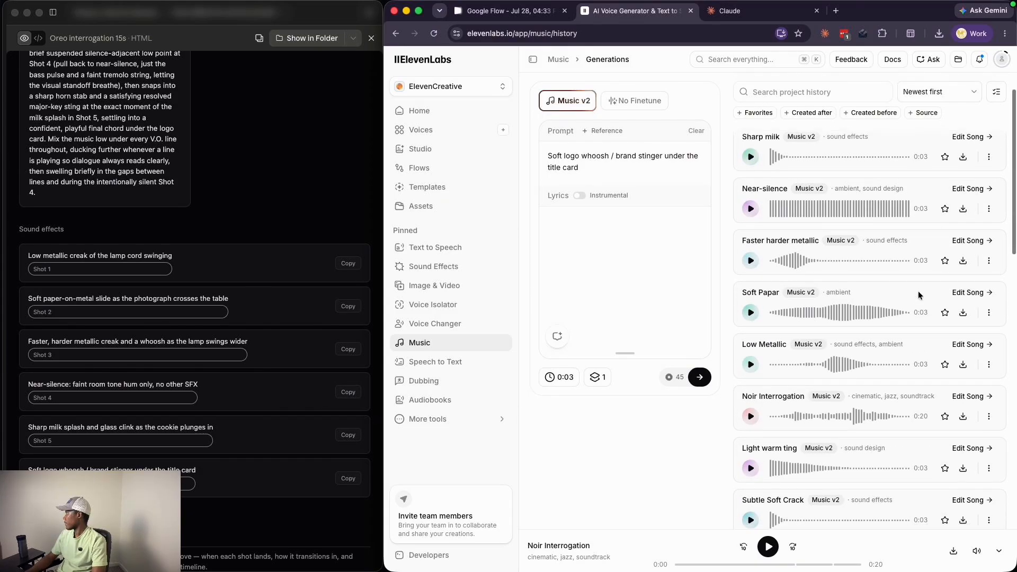
{"action": "scroll", "coordinate": [919, 295], "scroll_direction": "down", "scroll_amount": 1}
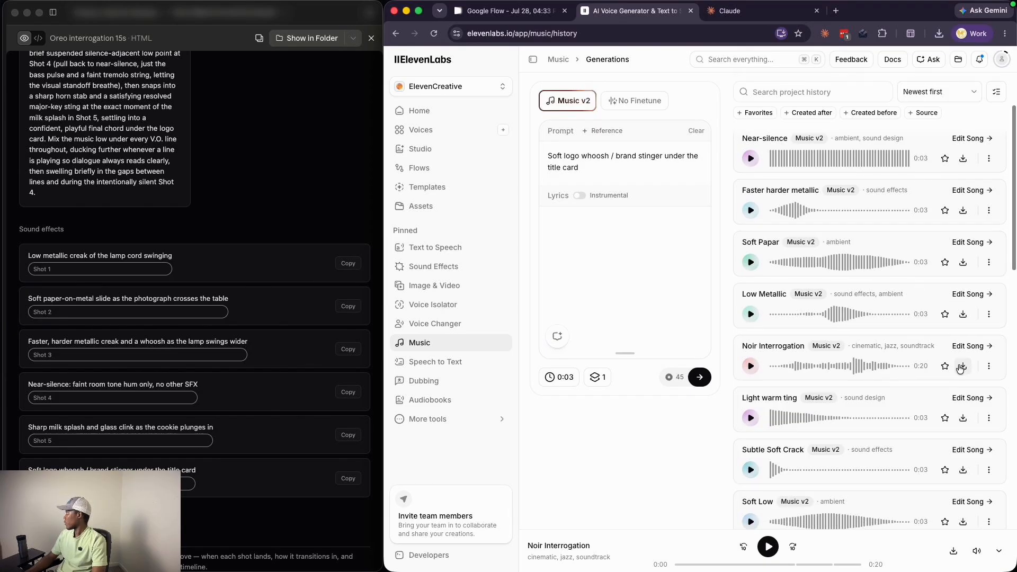
{"action": "left_click", "coordinate": [963, 366]}
{"action": "left_click", "coordinate": [948, 328]}
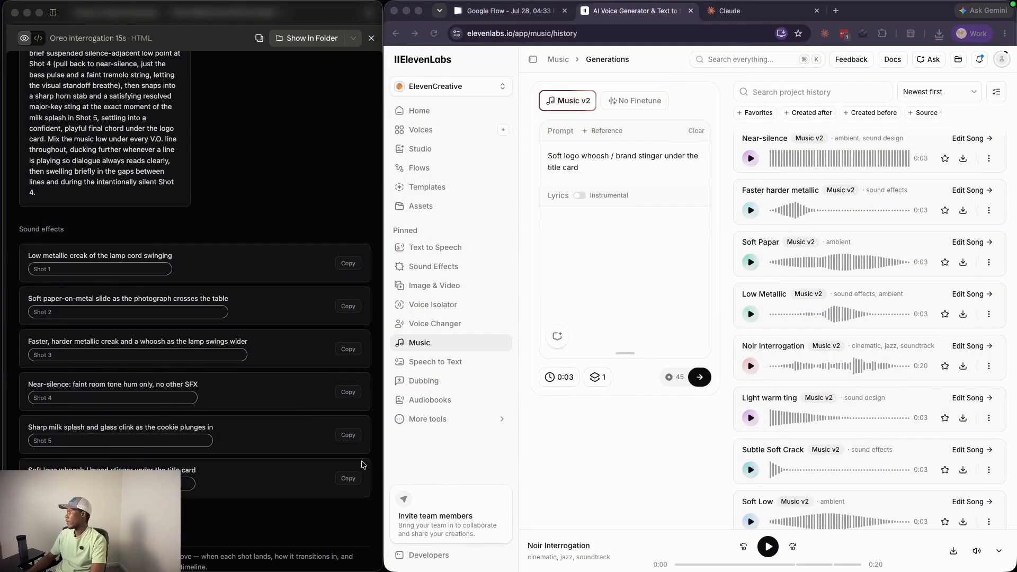
Switch to CapCut, add the Oreo detective ad video to the timeline, and return the playhead to the start.
{"action": "mouse_move", "coordinate": [360, 562]}
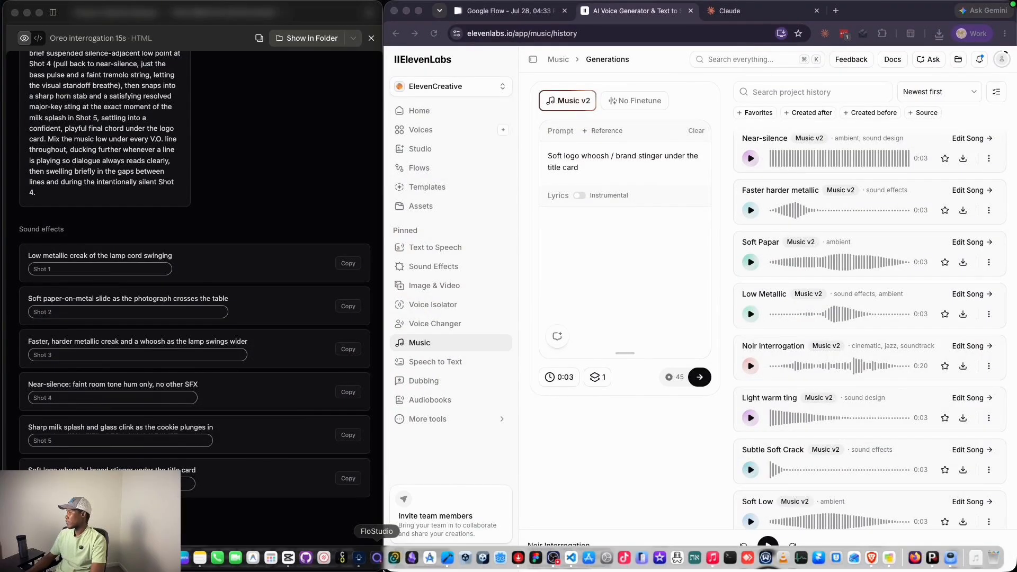
{"action": "left_click", "coordinate": [287, 557]}
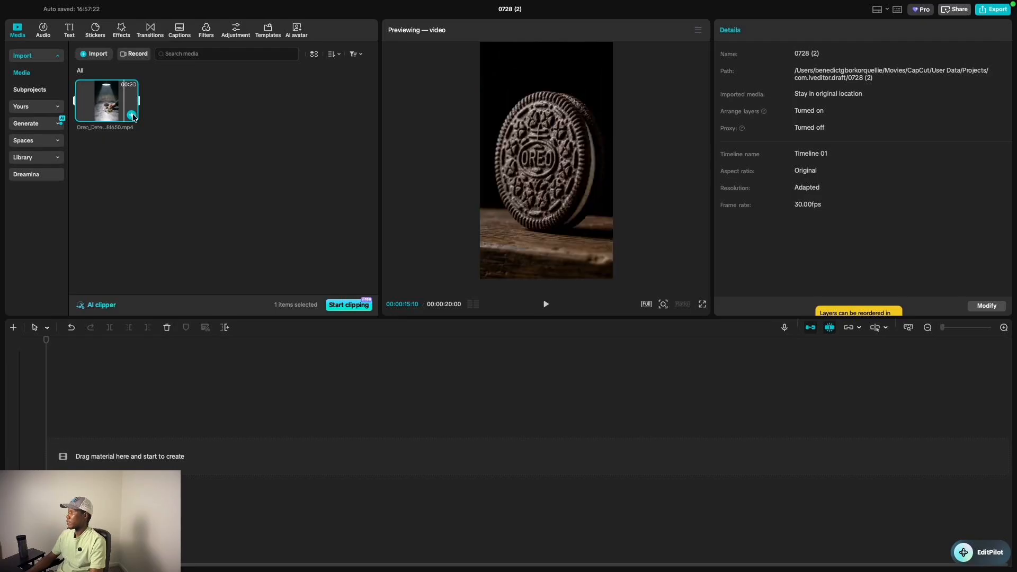
{"action": "left_click", "coordinate": [133, 115]}
{"action": "left_click_drag", "start_coordinate": [96, 342], "coordinate": [25, 341]}
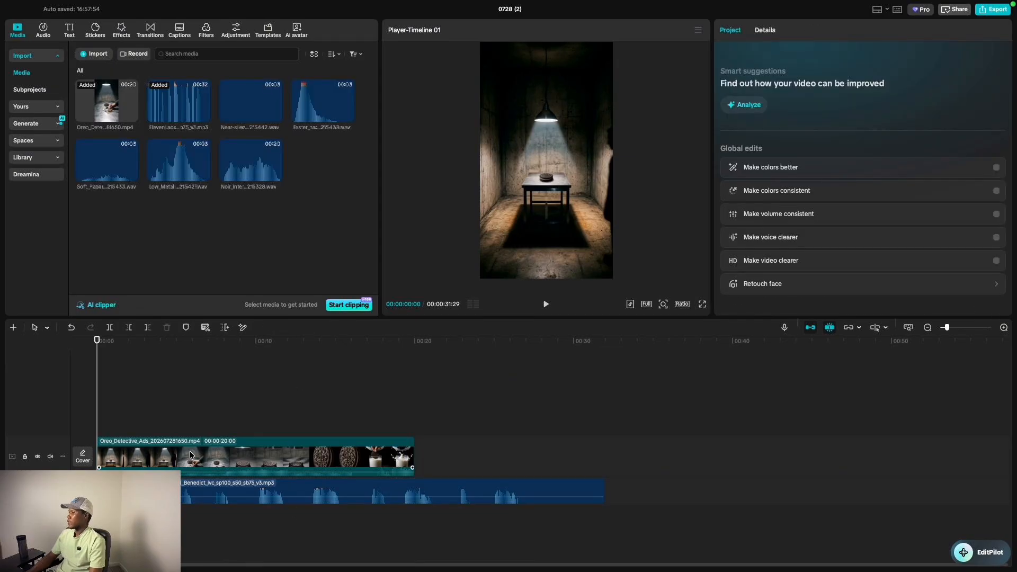
Split the ElevenLabs voiceover into separate line segments and cut out the silent pauses between them.
{"action": "left_click", "coordinate": [211, 454]}
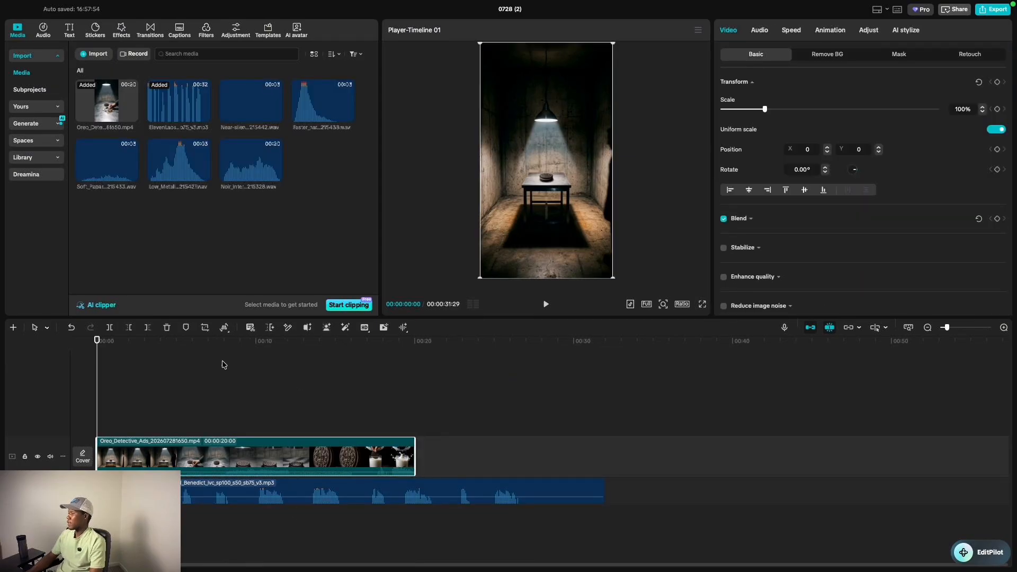
{"action": "left_click", "coordinate": [137, 491]}
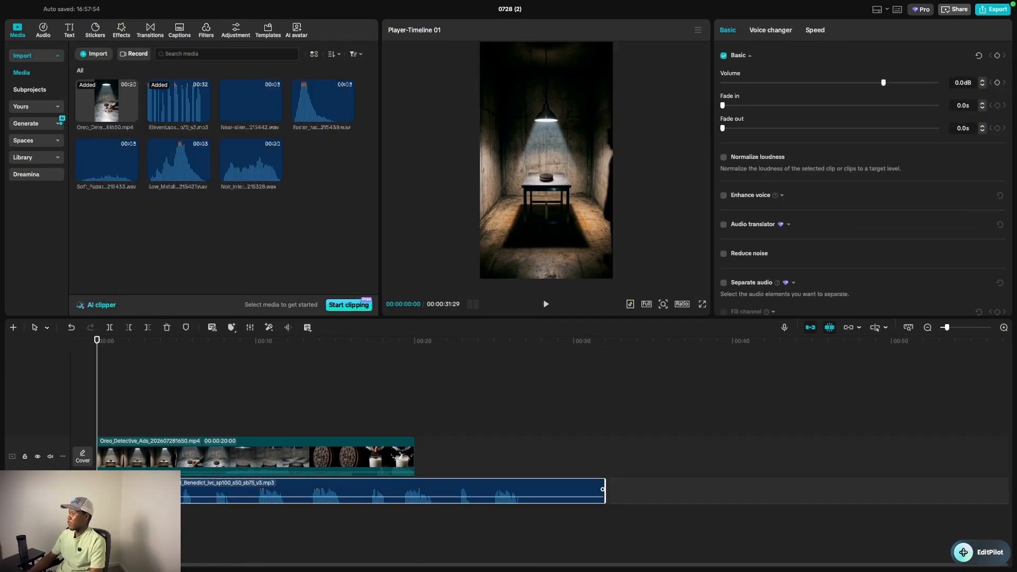
{"action": "left_click_drag", "start_coordinate": [97, 346], "coordinate": [129, 364]}
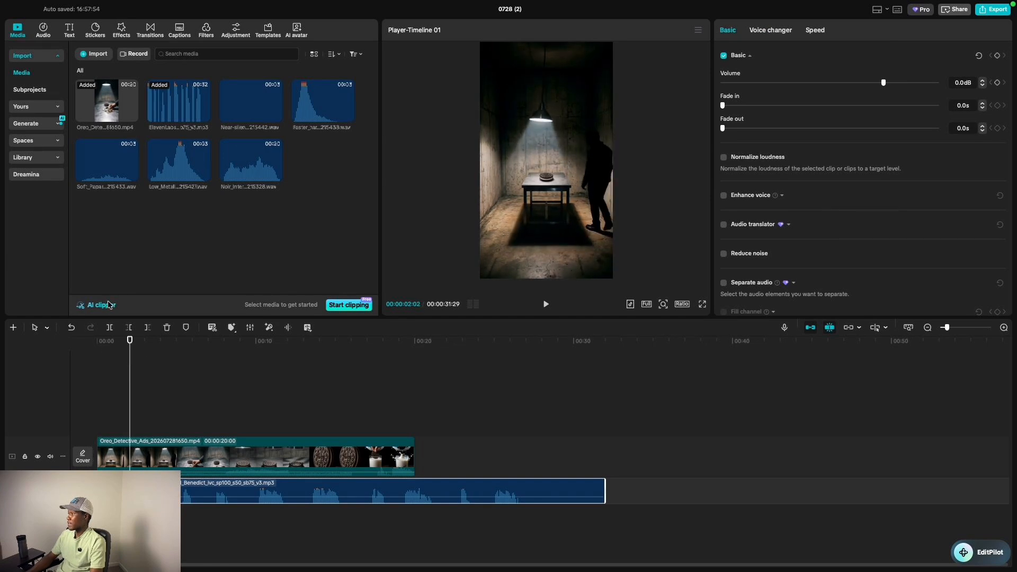
{"action": "left_click", "coordinate": [128, 327]}
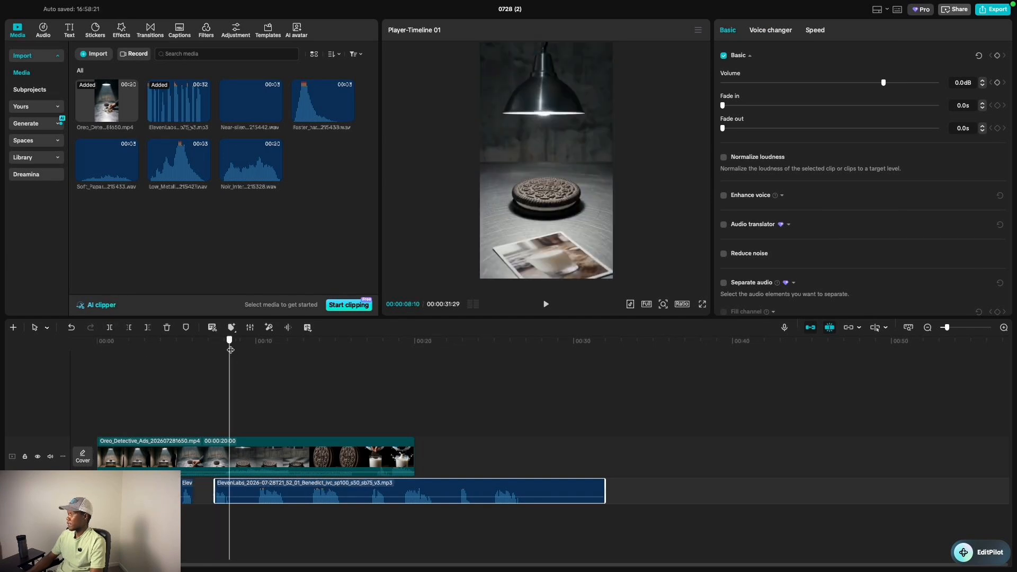
{"action": "left_click_drag", "start_coordinate": [230, 349], "coordinate": [284, 355]}
{"action": "left_click", "coordinate": [109, 327]}
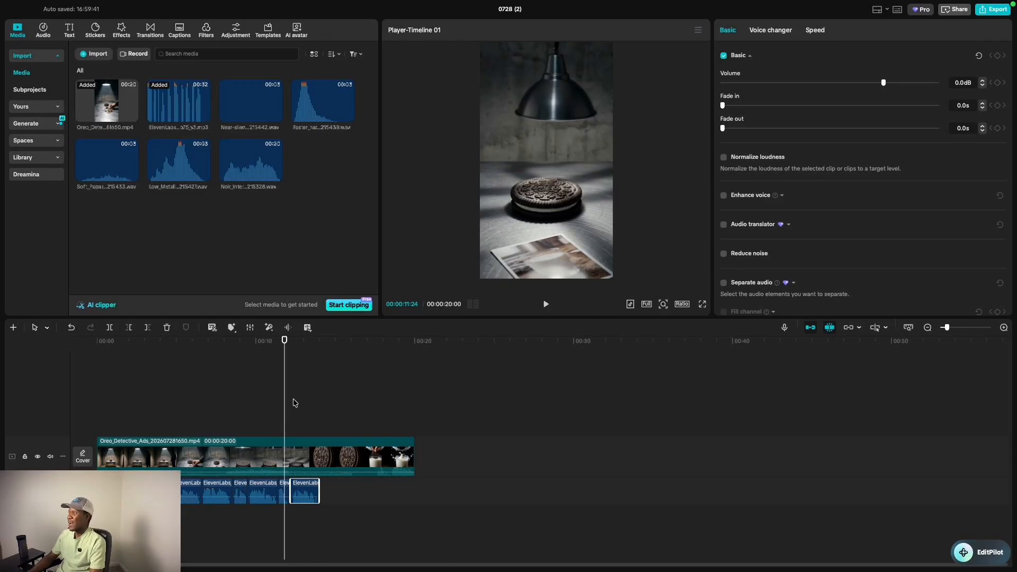
Examine the shot timings, transitions and audio cues in the Oreo interrogation document's edit guide and assembly notes.
{"action": "key", "text": "ctrl+Left"}
{"action": "scroll", "coordinate": [232, 404], "scroll_direction": "down", "scroll_amount": 6}
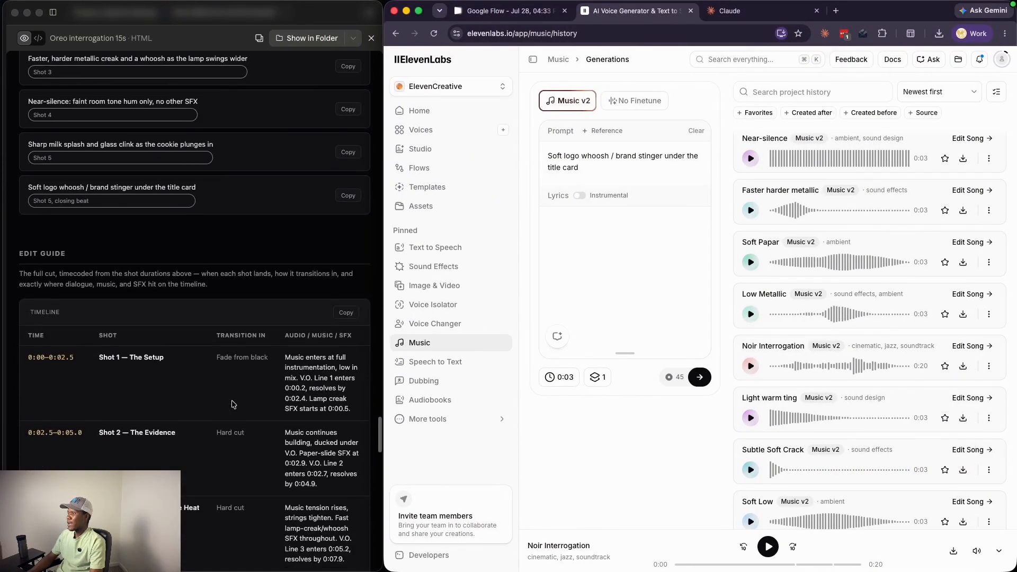
{"action": "scroll", "coordinate": [231, 404], "scroll_direction": "down", "scroll_amount": 4}
{"action": "scroll", "coordinate": [230, 398], "scroll_direction": "down", "scroll_amount": 2}
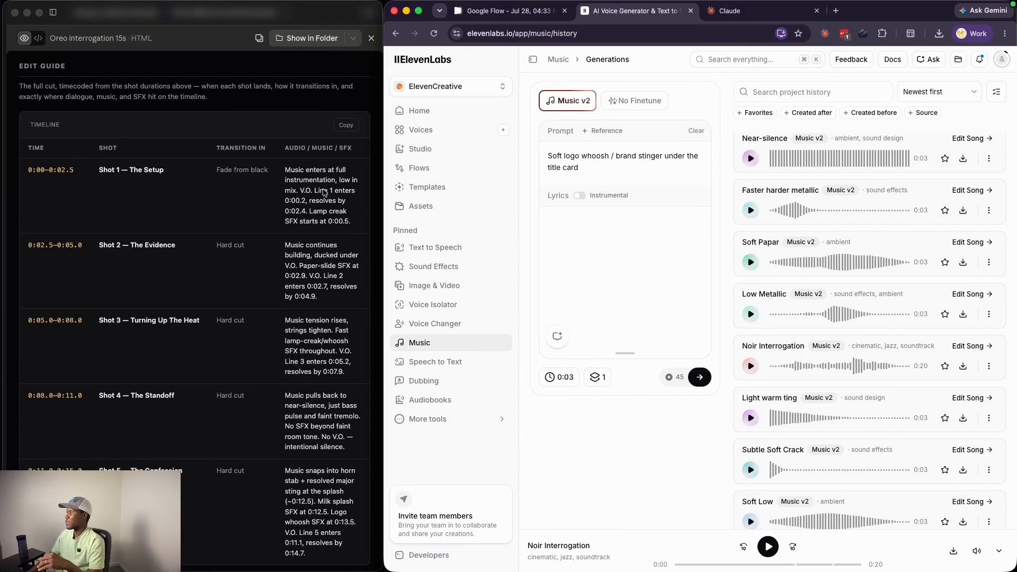
{"action": "scroll", "coordinate": [324, 192], "scroll_direction": "down", "scroll_amount": 1}
{"action": "scroll", "coordinate": [321, 194], "scroll_direction": "down", "scroll_amount": 8}
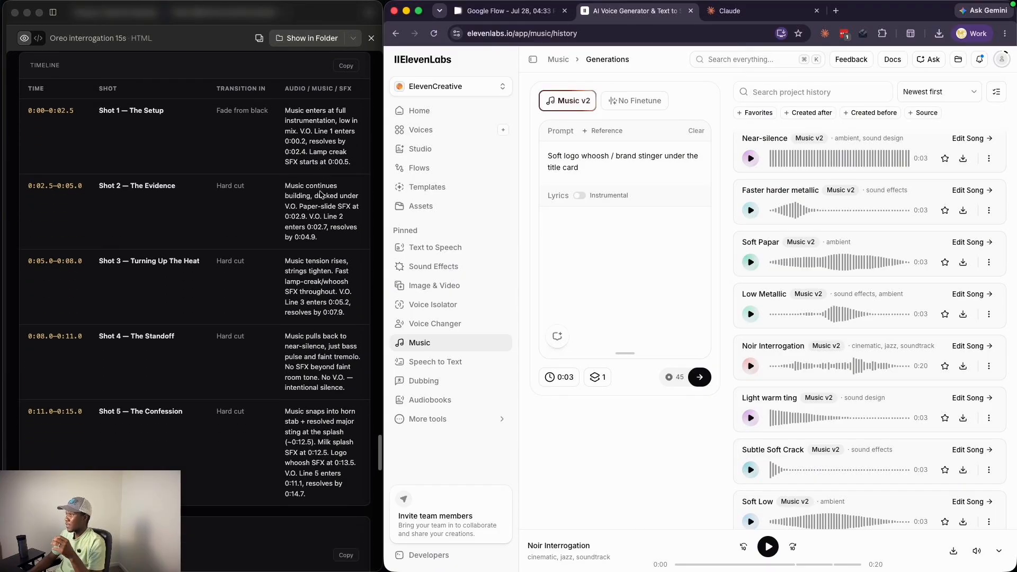
{"action": "scroll", "coordinate": [321, 194], "scroll_direction": "down", "scroll_amount": 3}
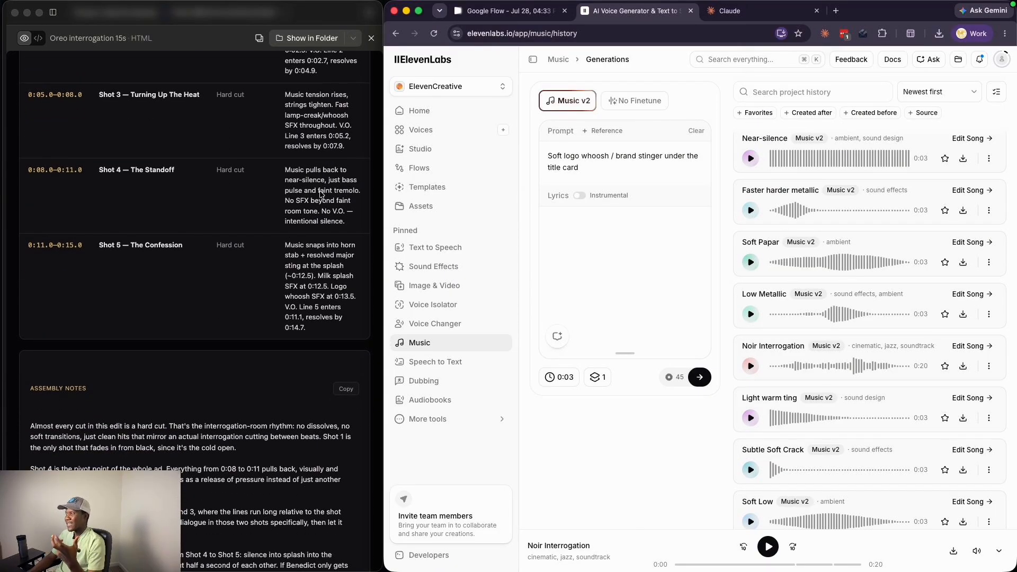
{"action": "scroll", "coordinate": [321, 193], "scroll_direction": "down", "scroll_amount": 1}
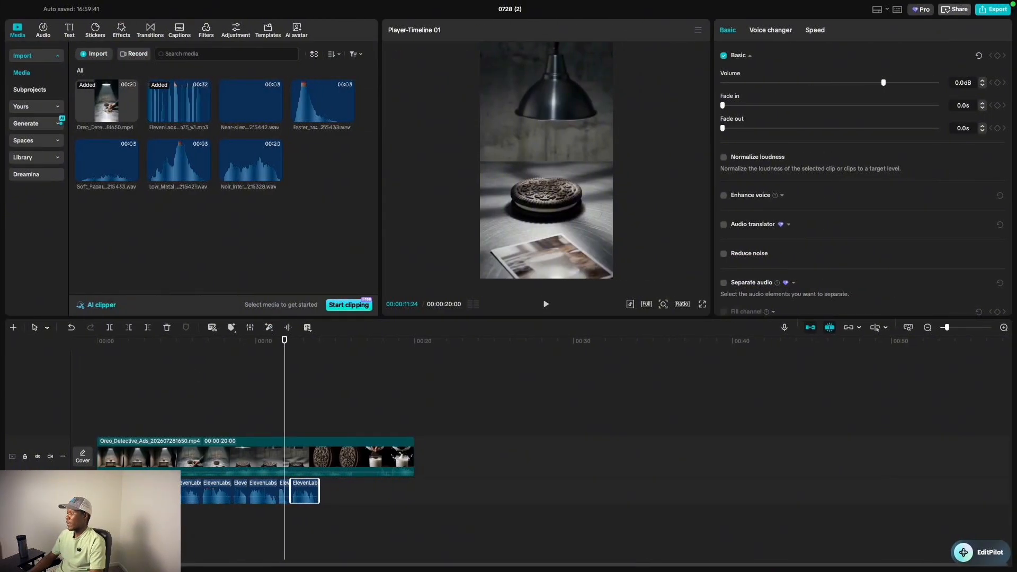
Spread the voiceover segments along the CapCut timeline to match the shots, ending the last line with the video at 20 seconds.
{"action": "left_click_drag", "start_coordinate": [301, 491], "coordinate": [395, 491]}
{"action": "left_click_drag", "start_coordinate": [285, 492], "coordinate": [364, 493]}
{"action": "left_click_drag", "start_coordinate": [241, 495], "coordinate": [303, 495]}
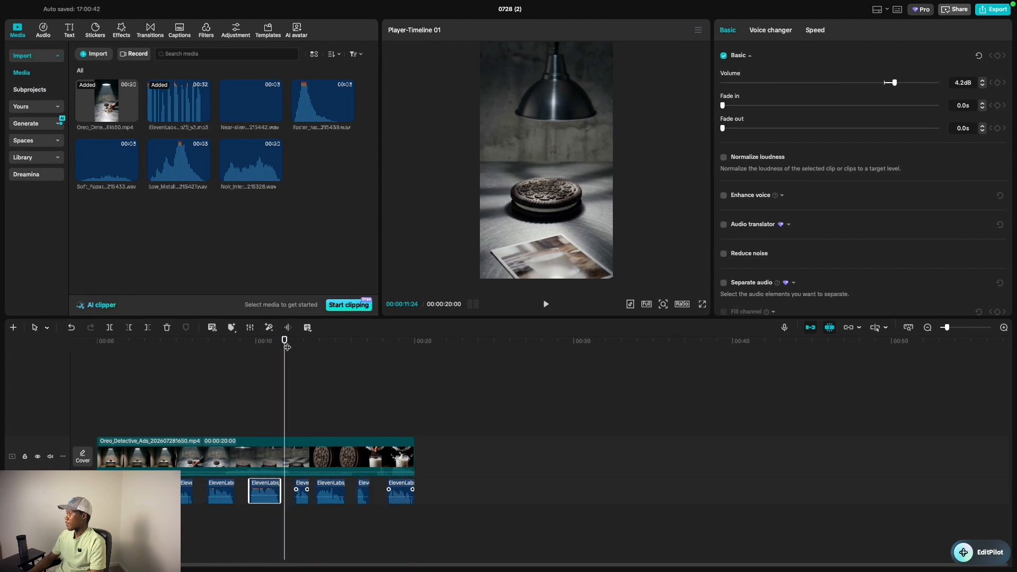
Play the ad to check the voiceover timing and move the last voiceover segment slightly earlier, closer to the preceding line.
{"action": "left_click_drag", "start_coordinate": [287, 348], "coordinate": [52, 340]}
{"action": "left_click", "coordinate": [113, 492]}
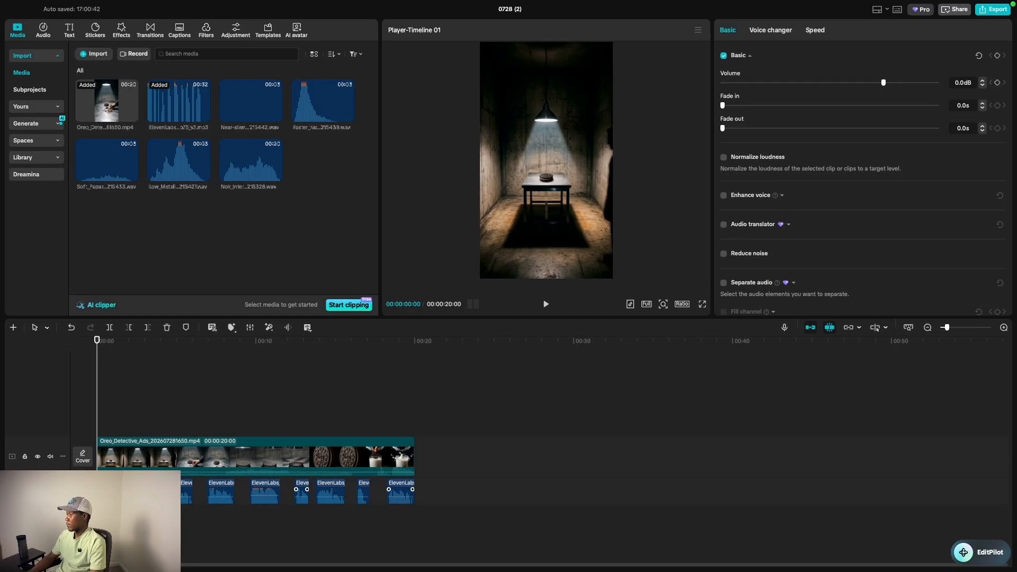
{"action": "key", "text": "space"}
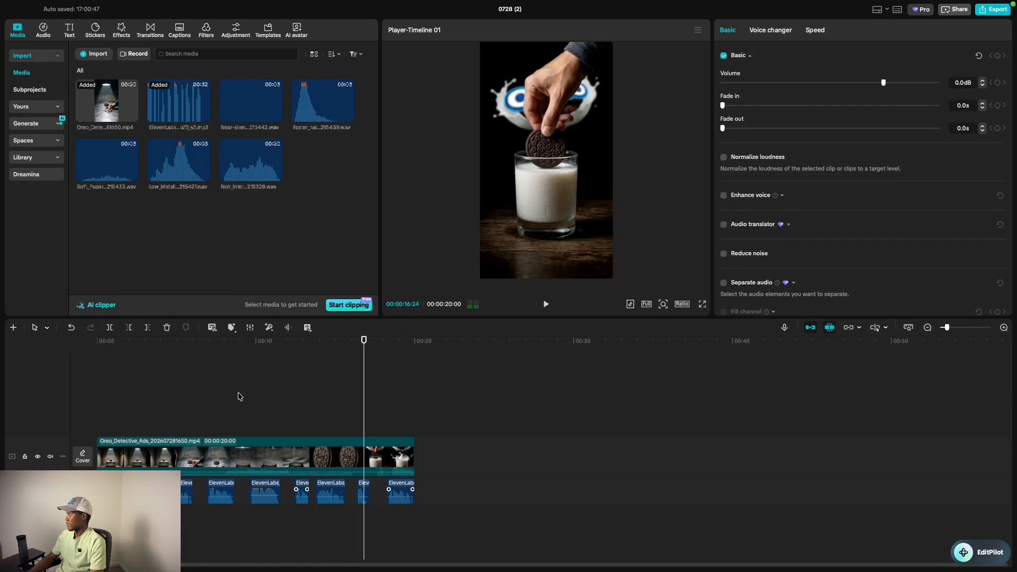
{"action": "left_click_drag", "start_coordinate": [408, 342], "coordinate": [356, 350]}
{"action": "key", "text": "space"}
{"action": "key", "text": "space"}
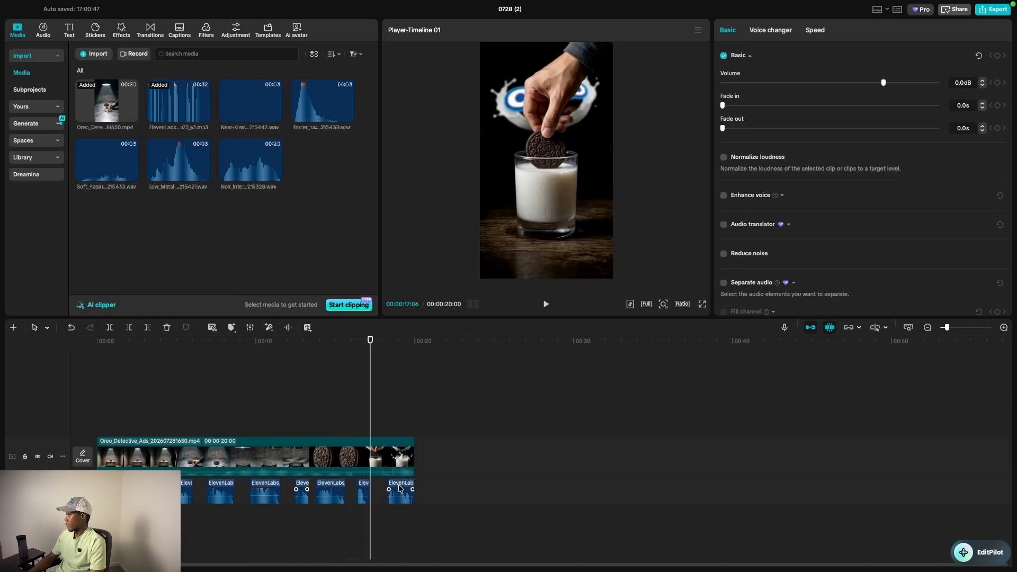
{"action": "left_click_drag", "start_coordinate": [399, 487], "coordinate": [390, 487]}
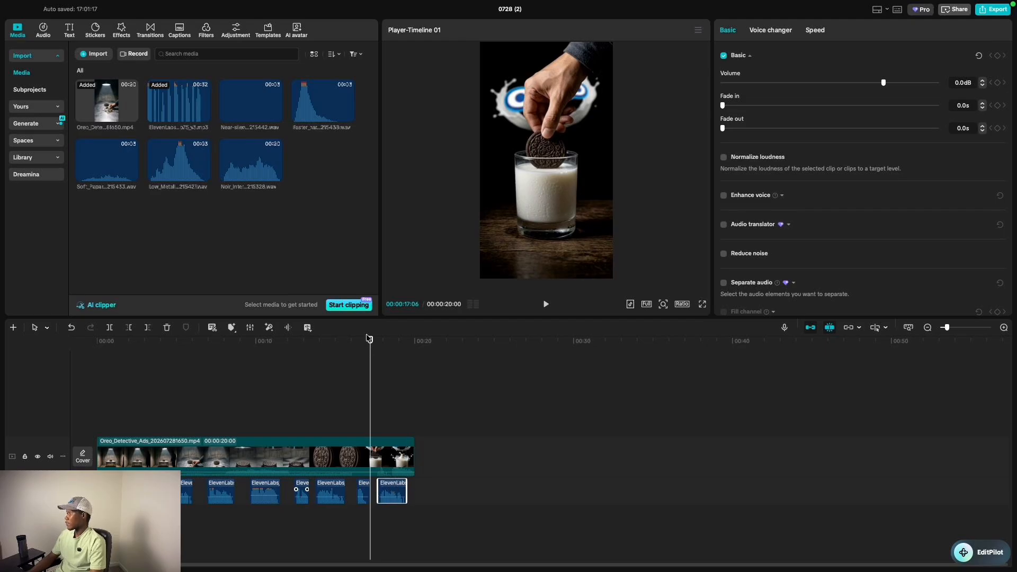
Raise the volume of all voiceover segments together to 13.7 dB and play the ad.
{"action": "left_click", "coordinate": [417, 490]}
{"action": "left_click_drag", "start_coordinate": [316, 493], "coordinate": [191, 483]}
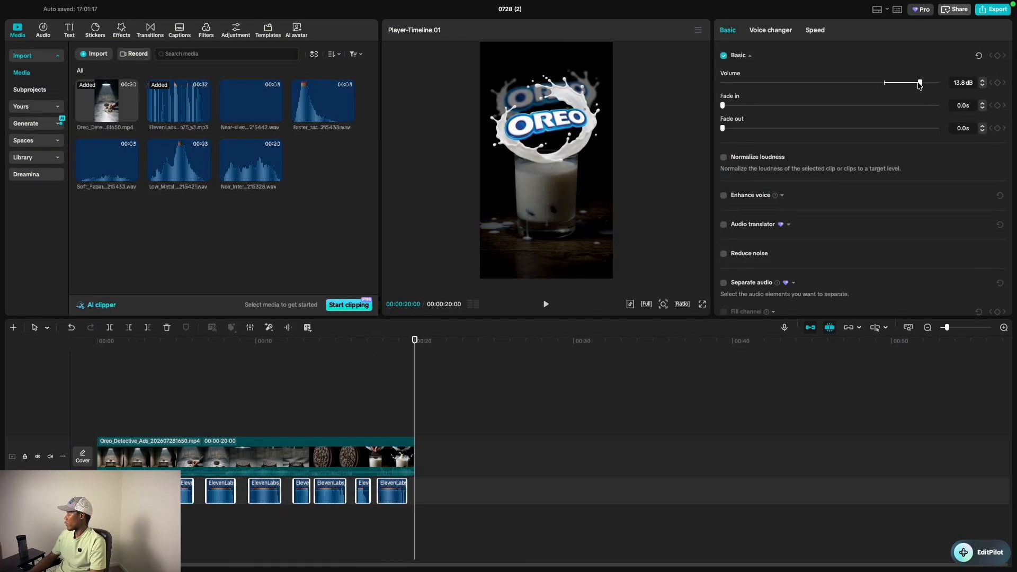
{"action": "key", "text": "space"}
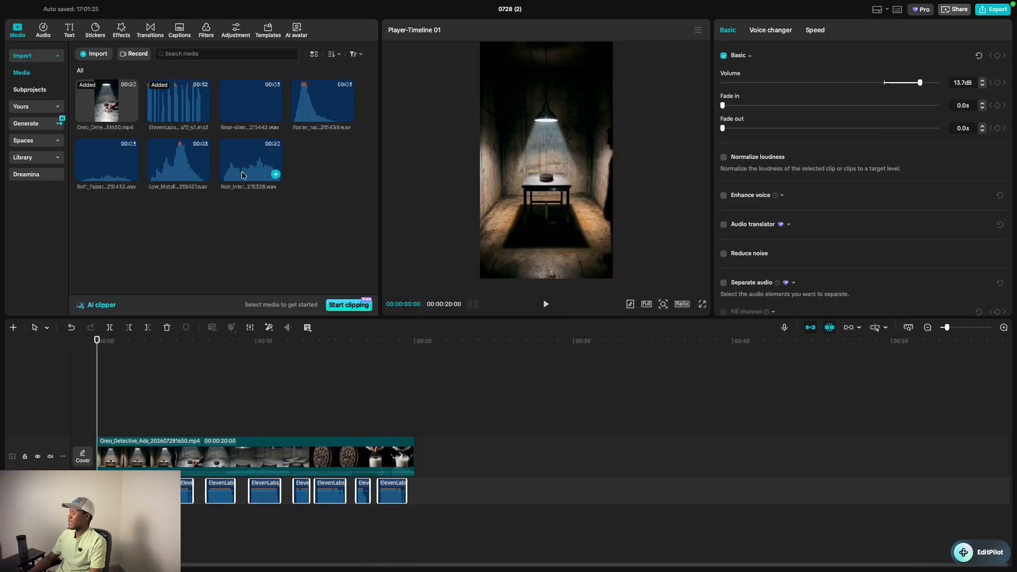
Add the Noir Interrogation music beneath the voiceover from the start of the timeline and set its volume to 10.2 dB.
{"action": "left_click_drag", "start_coordinate": [249, 172], "coordinate": [106, 518]}
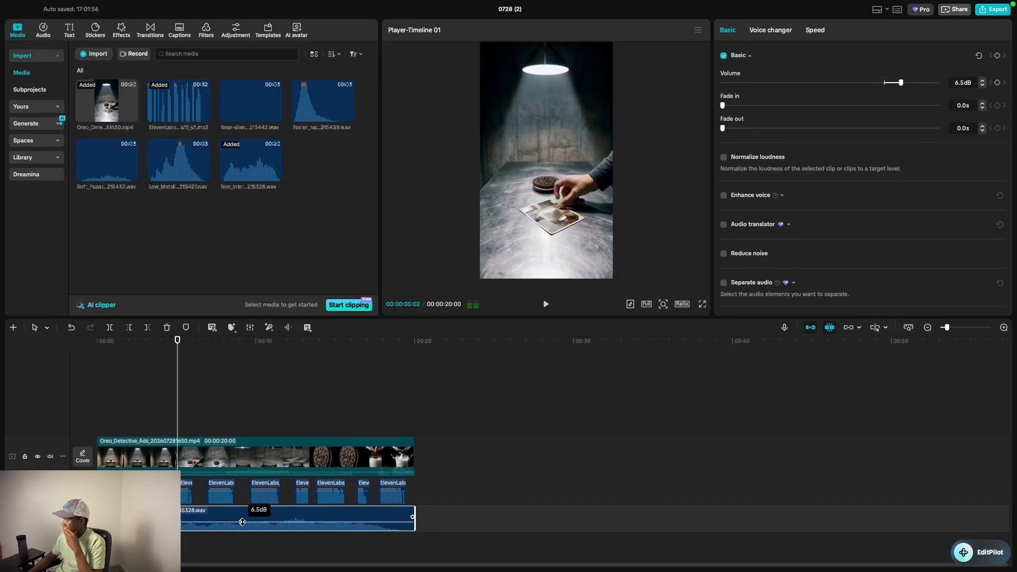
{"action": "left_click_drag", "start_coordinate": [242, 522], "coordinate": [242, 520]}
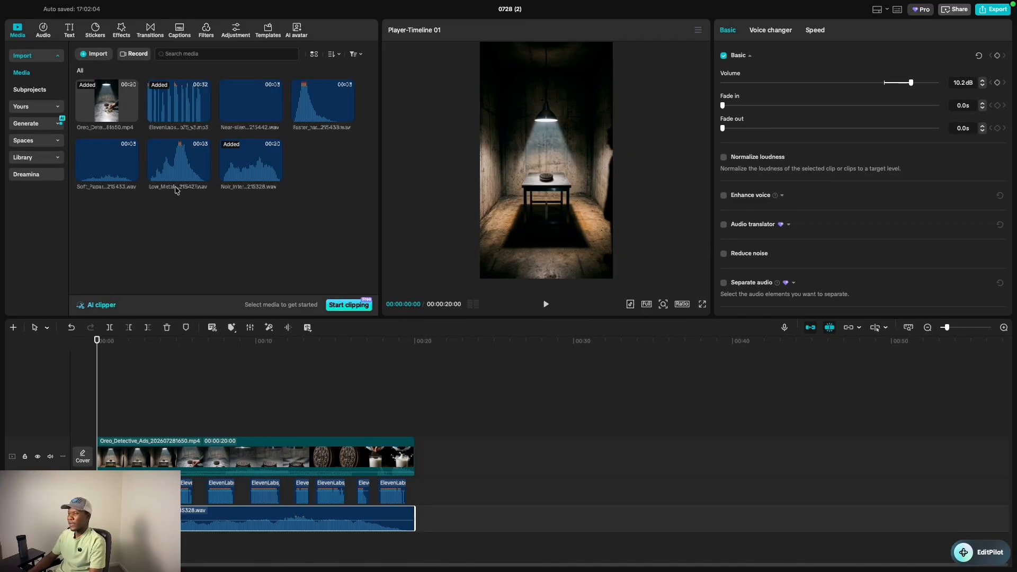
Check the shot-by-shot sound effects in the Oreo interrogation brief and add the Low Metallic and Soft Papar effects in CapCut beneath the first two shots.
{"action": "key", "text": "ctrl+Left"}
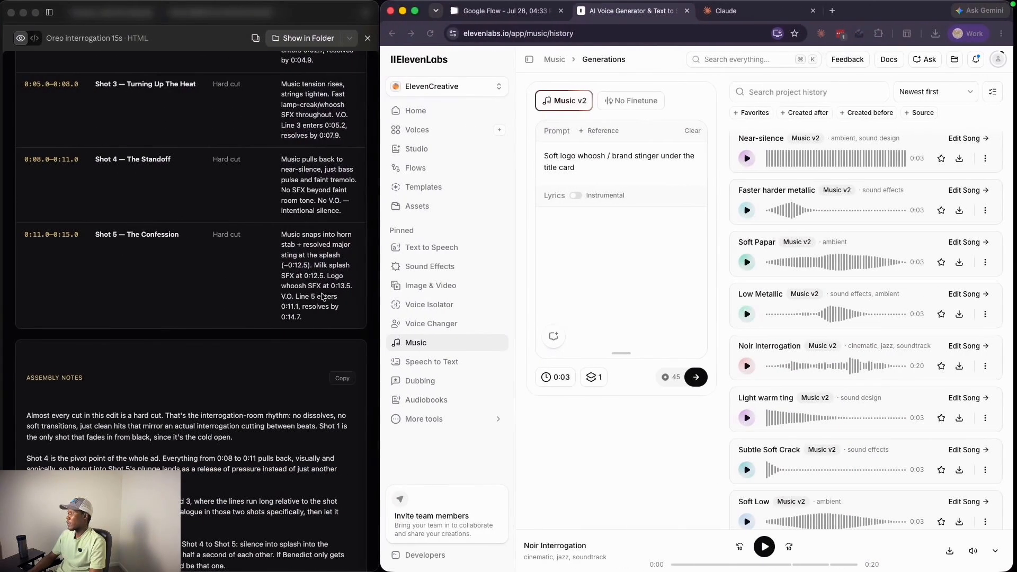
{"action": "scroll", "coordinate": [130, 371], "scroll_direction": "up", "scroll_amount": 12}
{"action": "scroll", "coordinate": [130, 371], "scroll_direction": "up", "scroll_amount": 1}
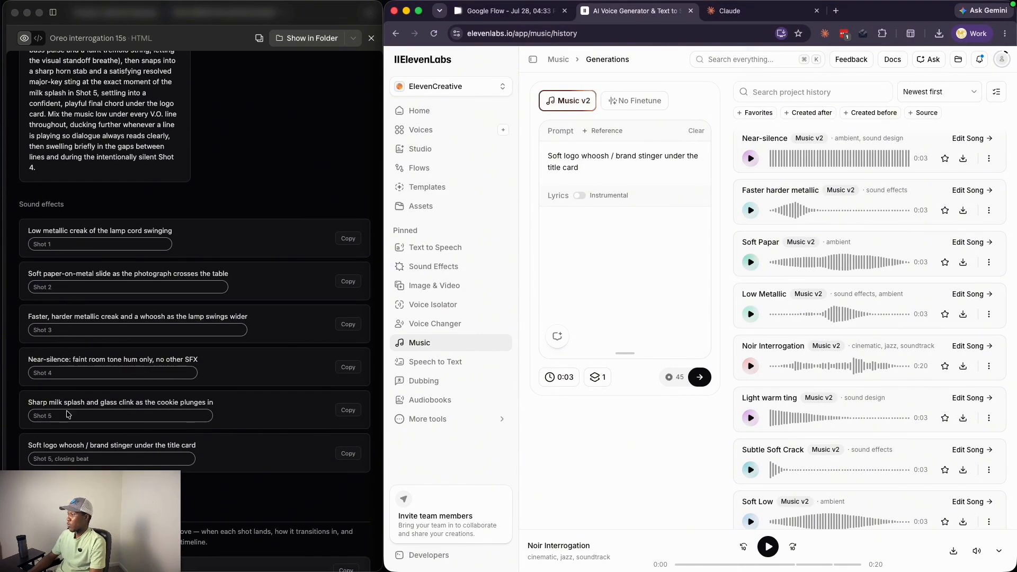
{"action": "key", "text": "ctrl+Right"}
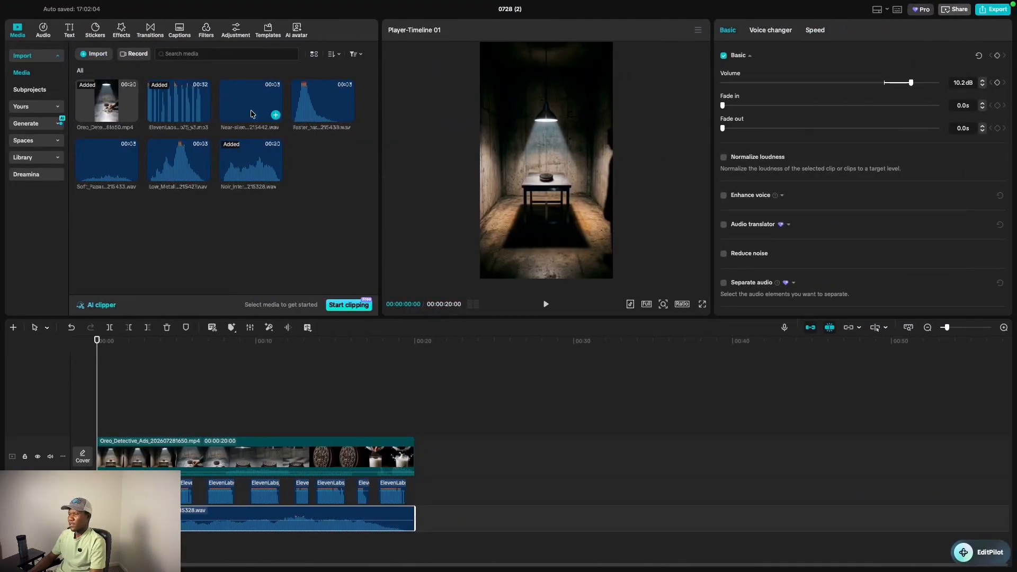
{"action": "left_click", "coordinate": [302, 108]}
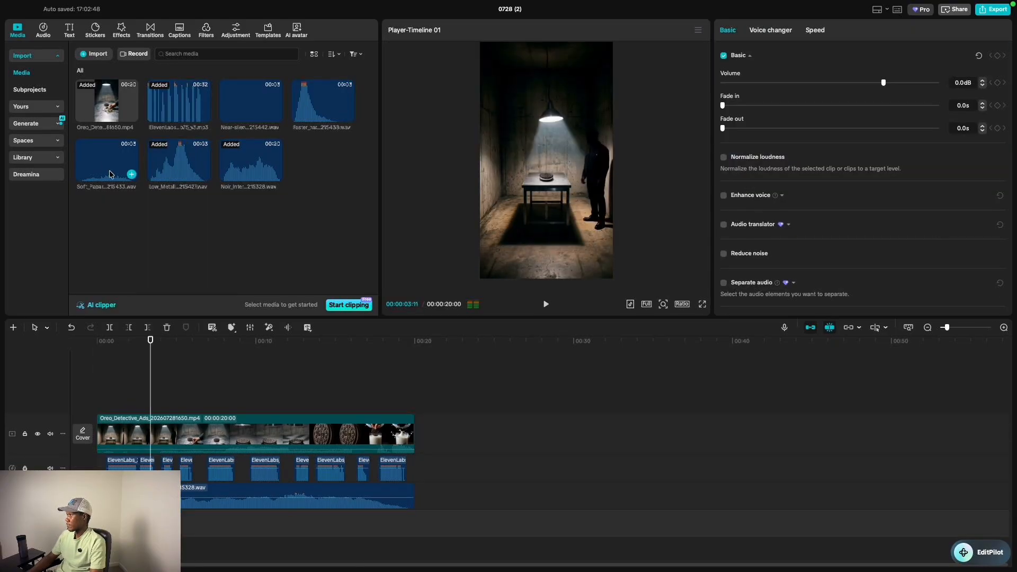
{"action": "key", "text": "ctrl+Left"}
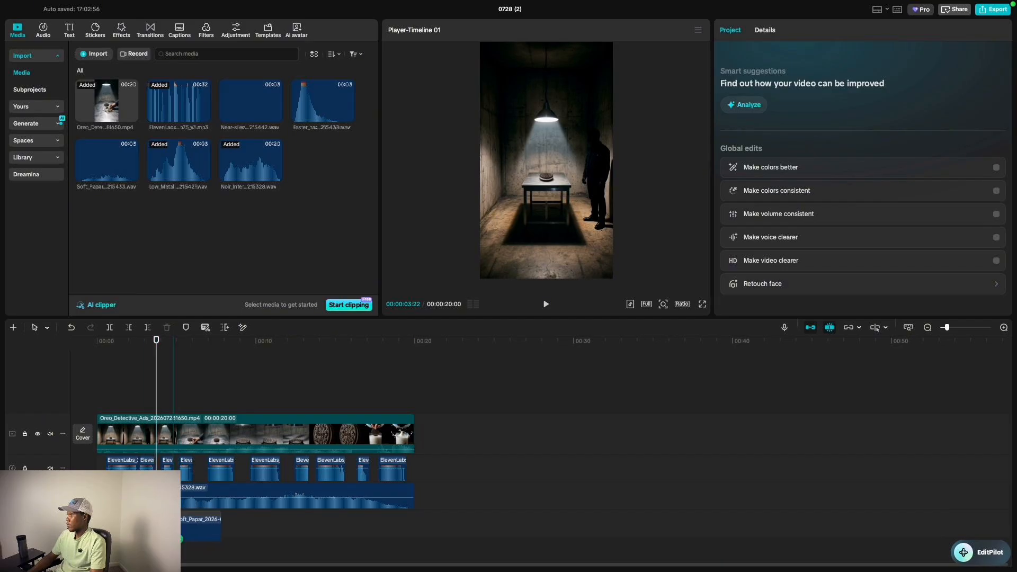
Place the Faster harder metallic effect at about 12 seconds at 9.1 dB and the Near-silence effect at about 16 seconds at 20.0 dB.
{"action": "left_click_drag", "start_coordinate": [229, 525], "coordinate": [239, 523]}
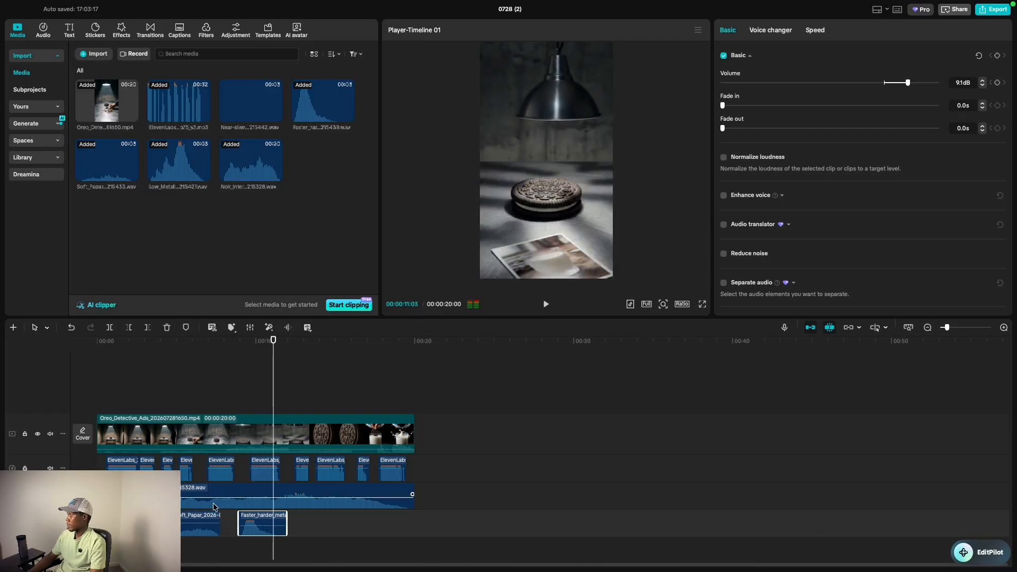
{"action": "left_click_drag", "start_coordinate": [260, 523], "coordinate": [289, 523]}
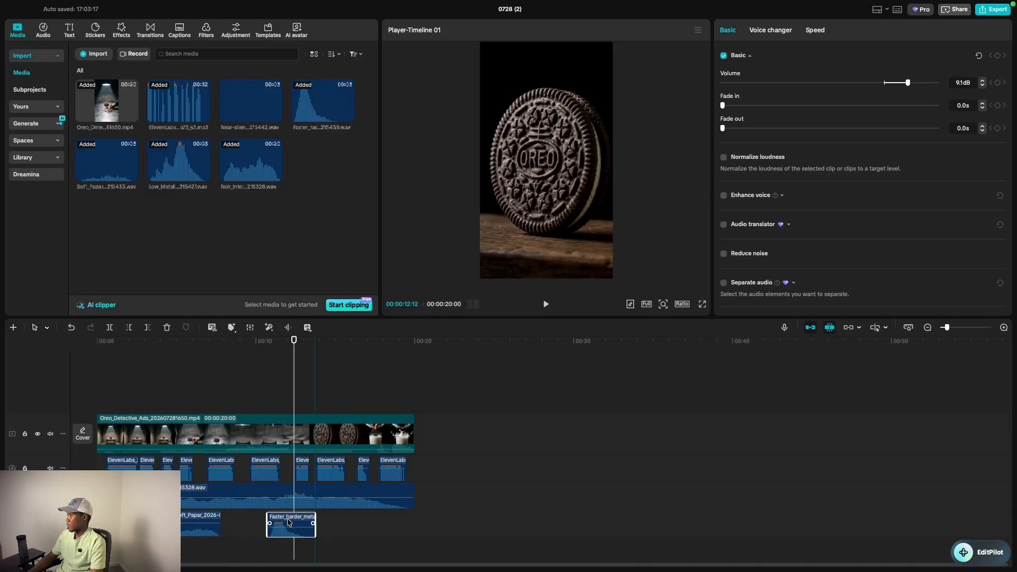
{"action": "left_click", "coordinate": [256, 342]}
{"action": "key", "text": "space"}
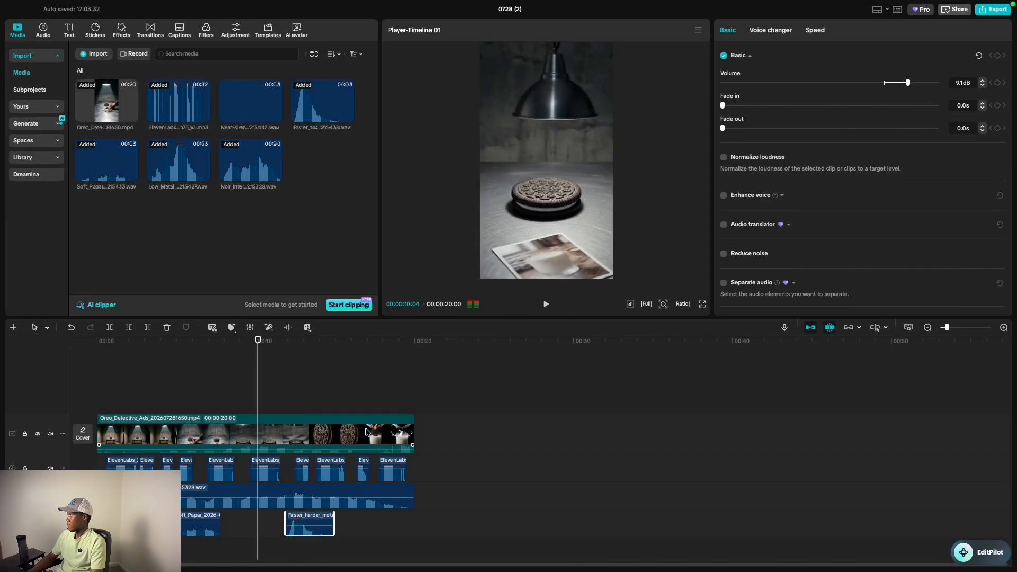
{"action": "key", "text": "space"}
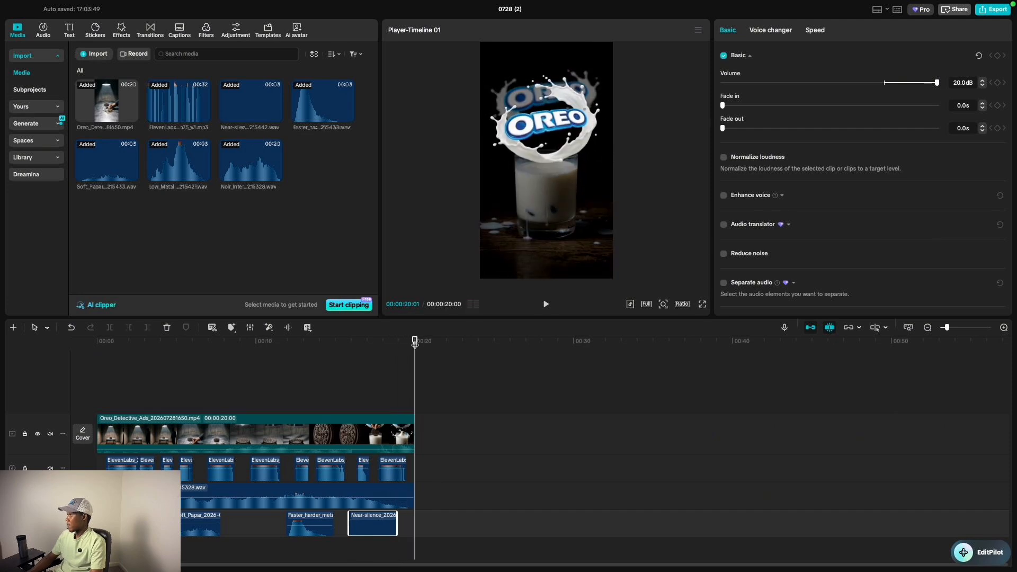
Split the video clip at each shot change, at about 4, 8, 12 and 16 seconds.
{"action": "left_click", "coordinate": [207, 433]}
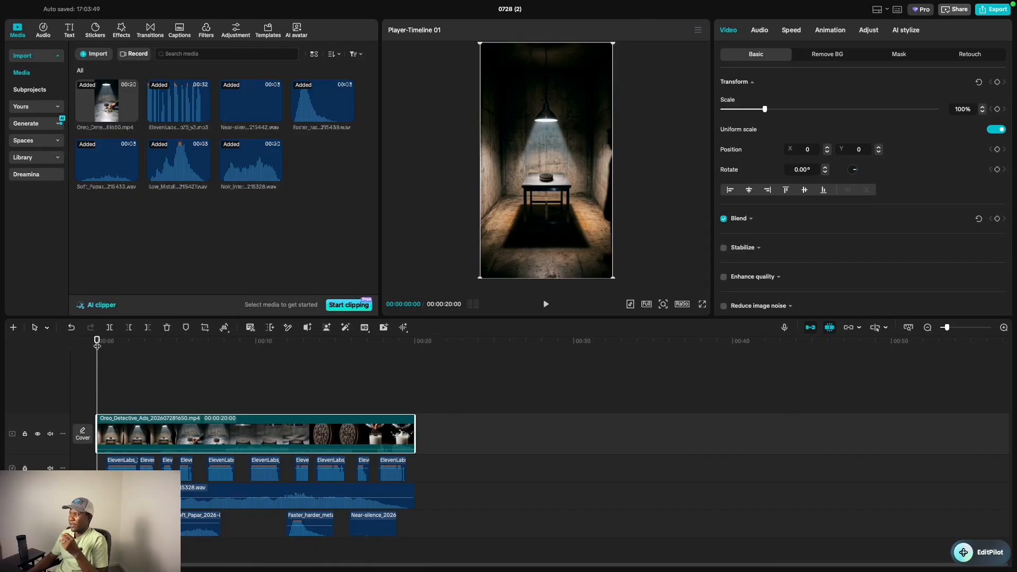
{"action": "left_click_drag", "start_coordinate": [97, 345], "coordinate": [158, 352]}
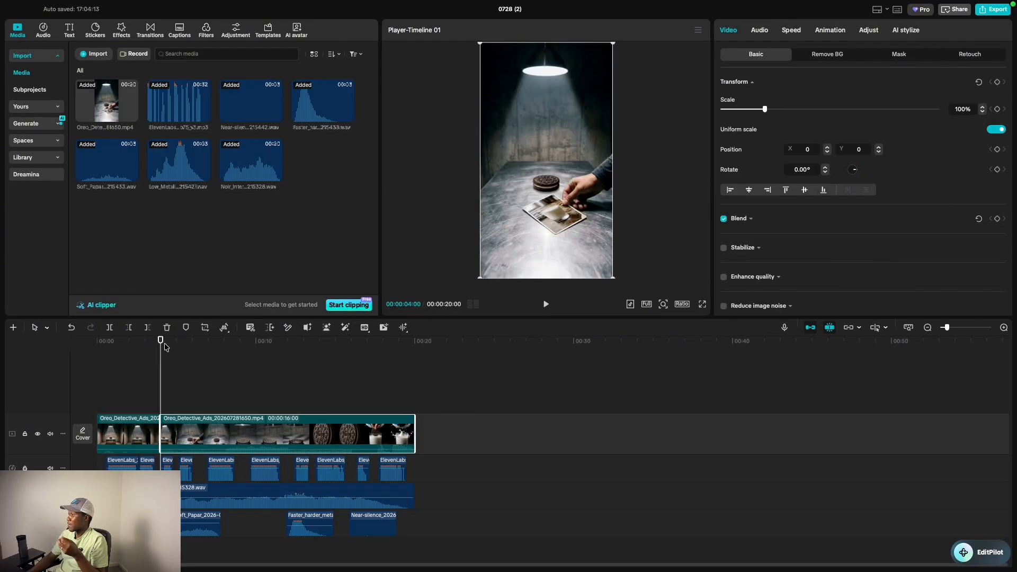
{"action": "left_click_drag", "start_coordinate": [164, 347], "coordinate": [226, 360]}
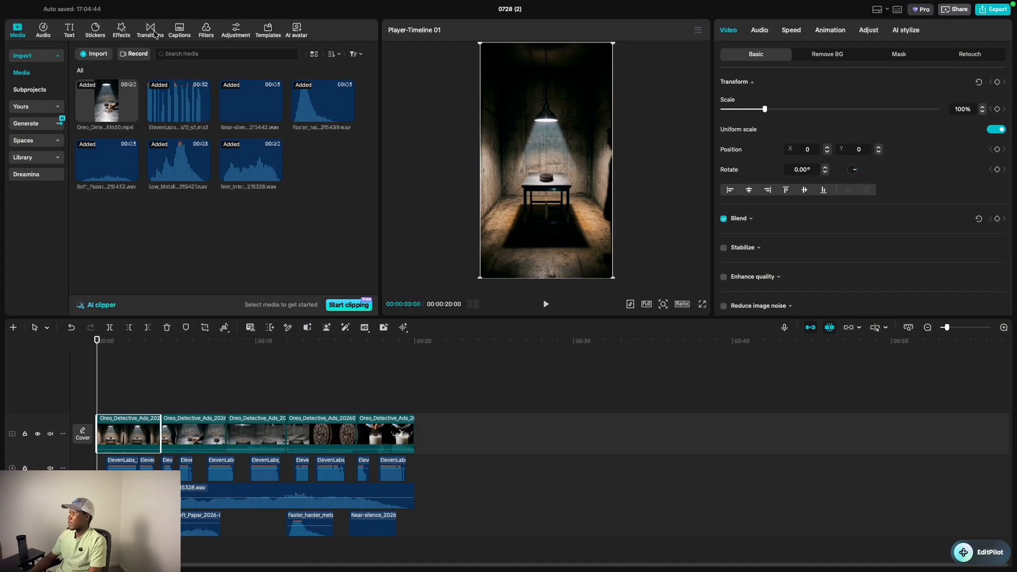
Add the Comparison transition at the cut between the first and second shots.
{"action": "left_click", "coordinate": [150, 31]}
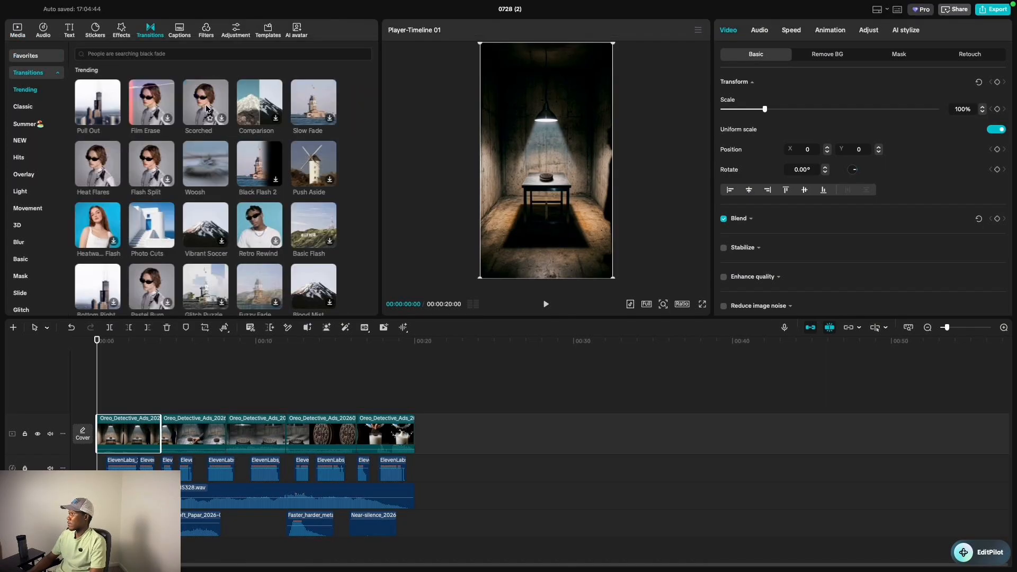
{"action": "left_click_drag", "start_coordinate": [93, 349], "coordinate": [138, 357]}
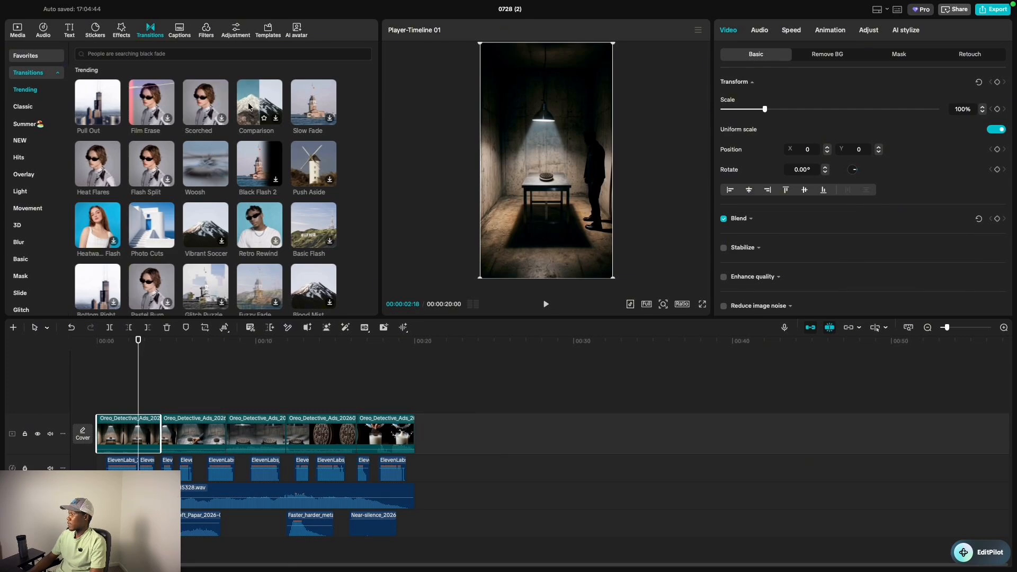
{"action": "left_click_drag", "start_coordinate": [266, 106], "coordinate": [160, 433]}
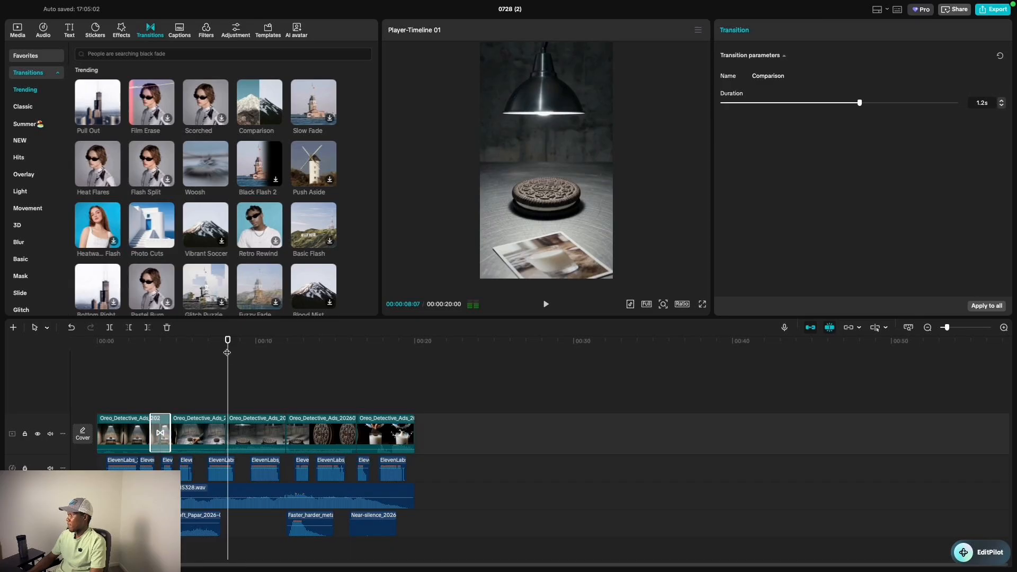
Add the Woosh transition between the second and third shots and the Glass Flare transition between the third and fourth.
{"action": "left_click_drag", "start_coordinate": [227, 352], "coordinate": [227, 350]}
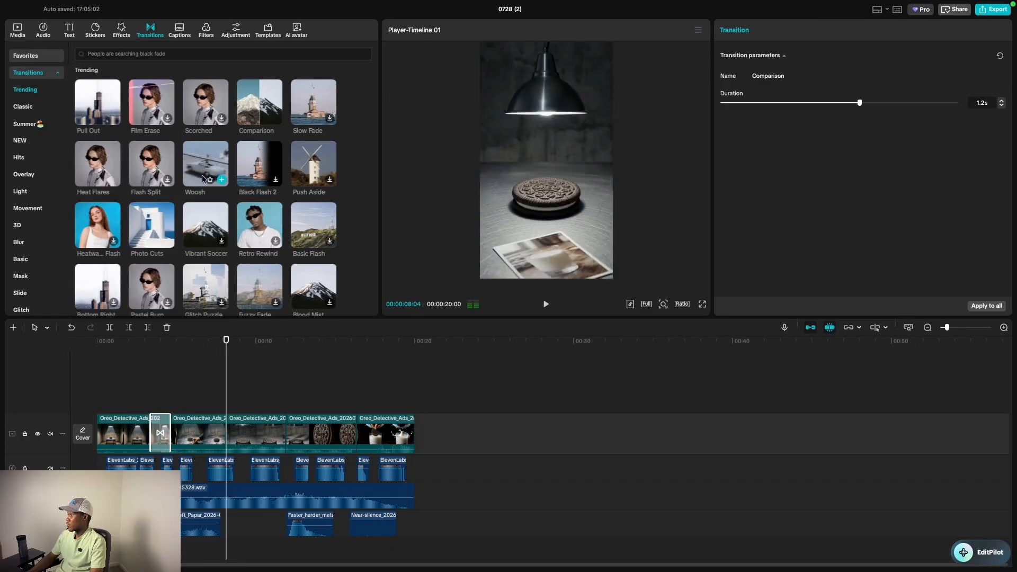
{"action": "left_click", "coordinate": [222, 180]}
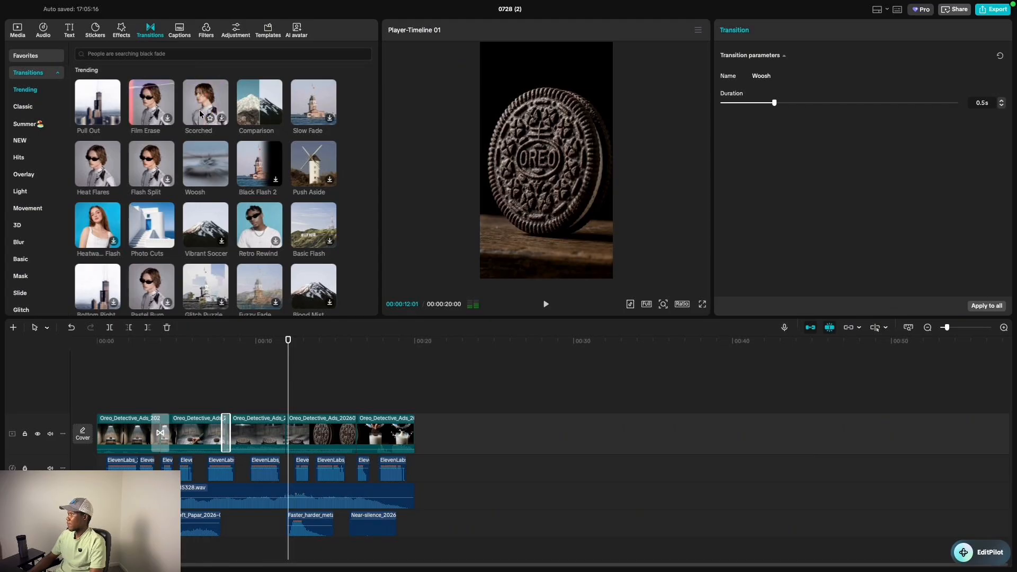
{"action": "scroll", "coordinate": [211, 147], "scroll_direction": "down", "scroll_amount": 5}
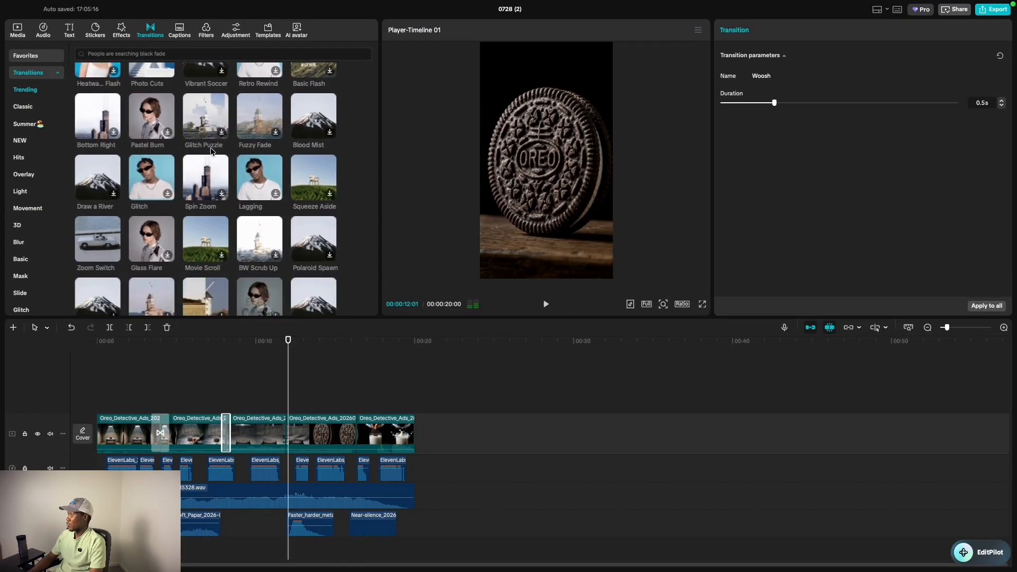
{"action": "left_click_drag", "start_coordinate": [154, 144], "coordinate": [286, 433]}
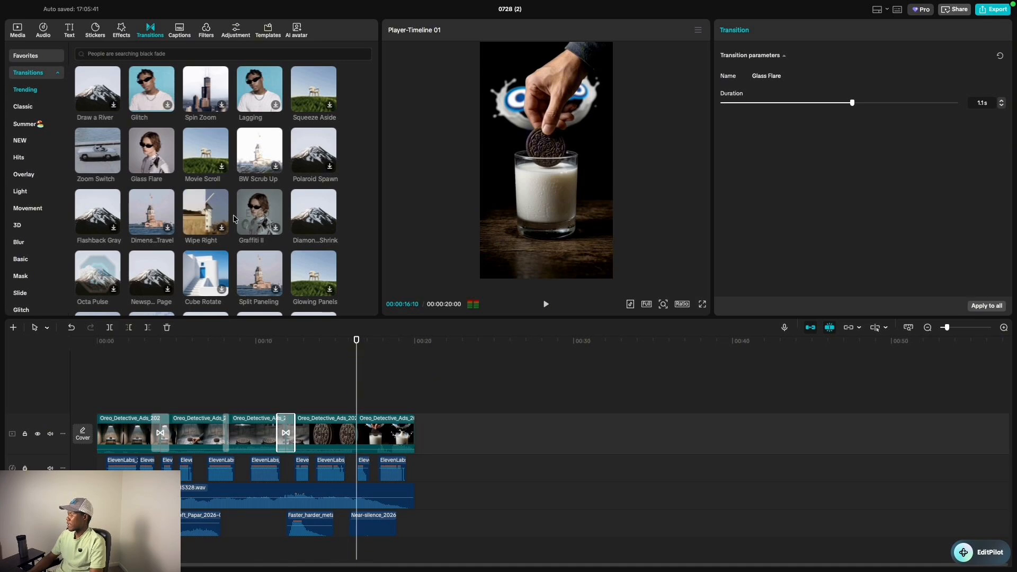
Search the transitions for "zoom", add Slice Zoom between the fourth and fifth shots, and play the ad from the start.
{"action": "scroll", "coordinate": [235, 219], "scroll_direction": "down", "scroll_amount": 3}
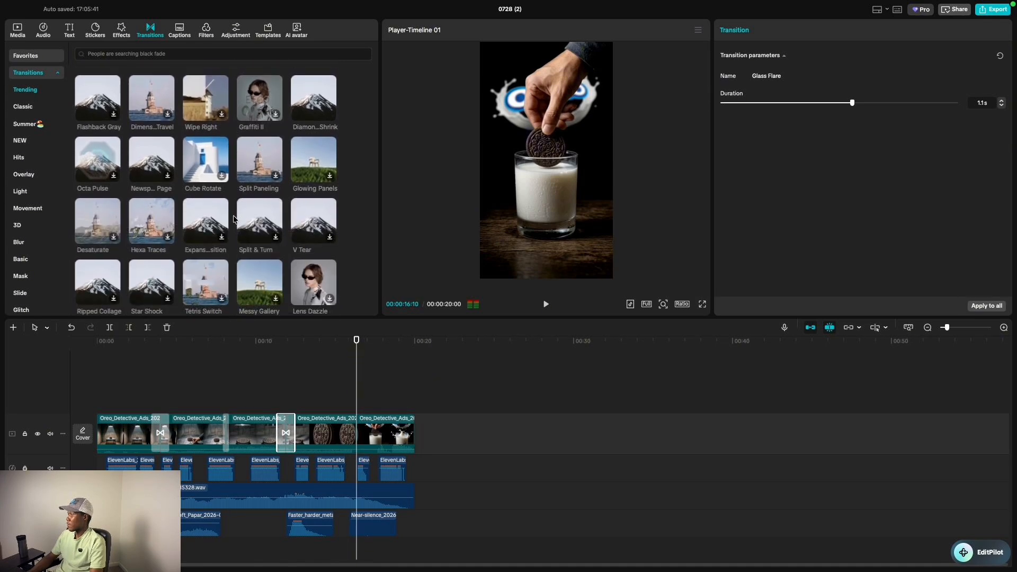
{"action": "scroll", "coordinate": [235, 218], "scroll_direction": "down", "scroll_amount": 1}
{"action": "left_click", "coordinate": [201, 59]}
{"action": "type", "text": "zoom"}
{"action": "key", "text": "Return"}
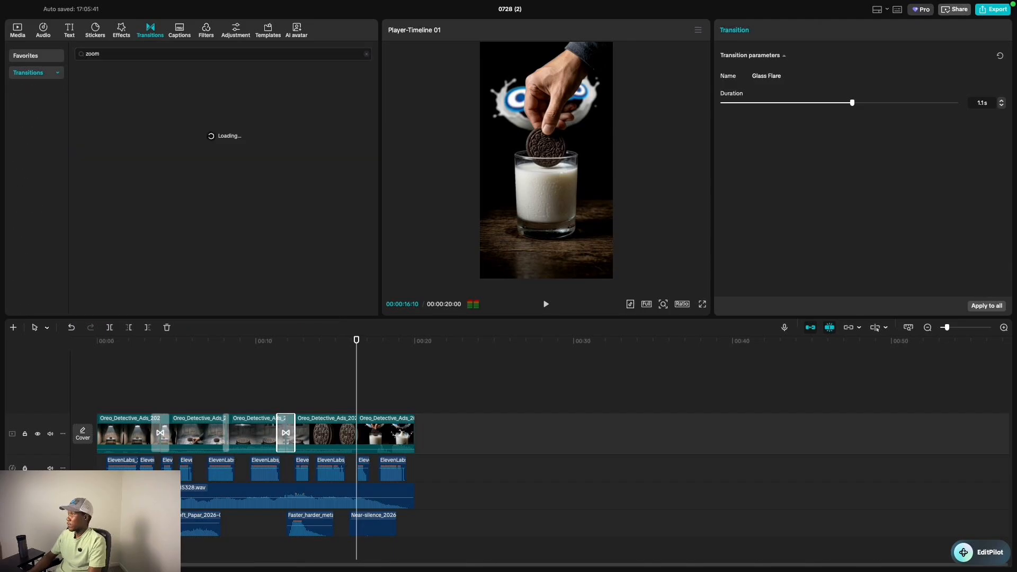
{"action": "left_click_drag", "start_coordinate": [208, 99], "coordinate": [356, 431]}
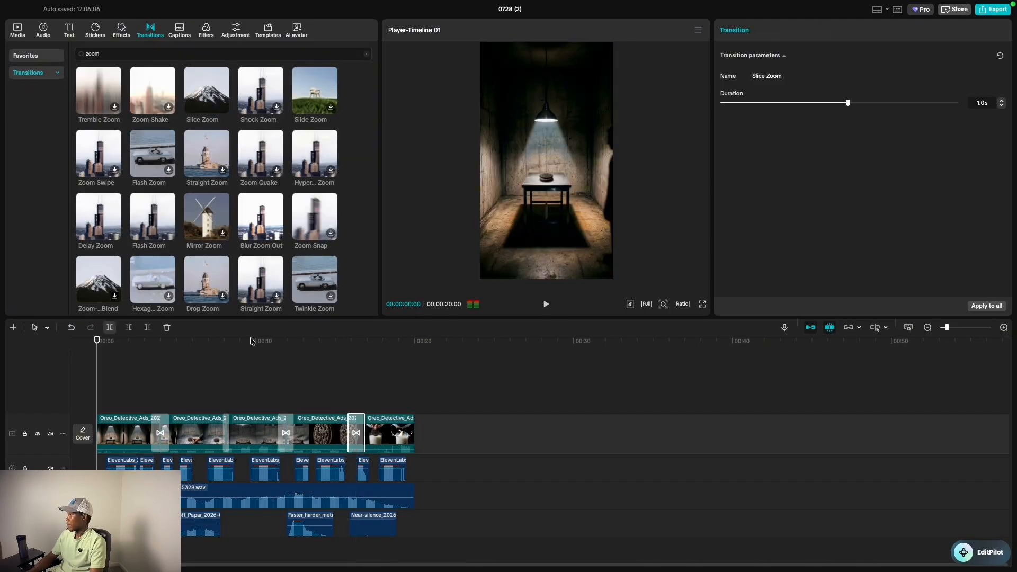
{"action": "key", "text": "space"}
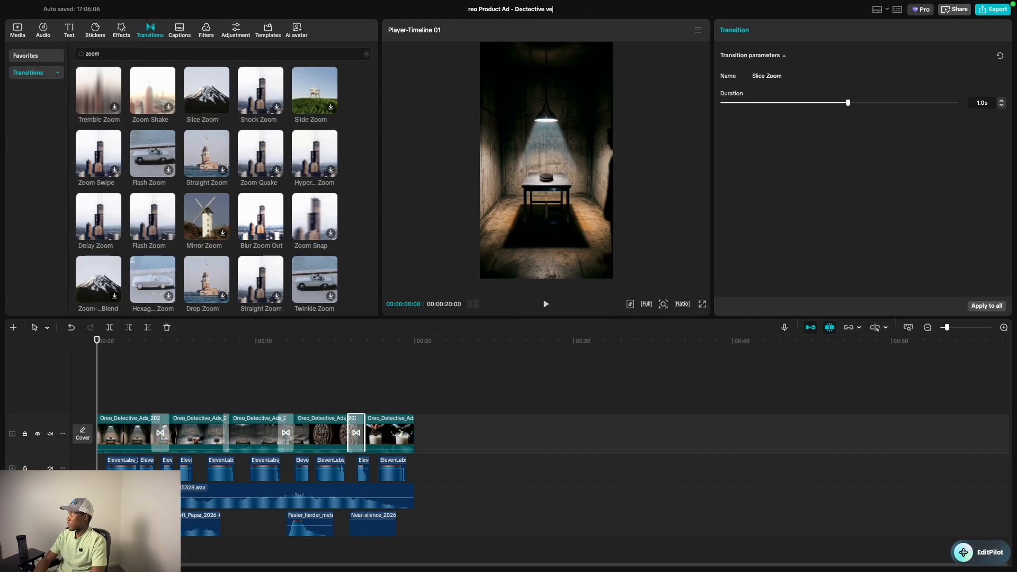
Rename the project "Oreo Product Ad - Dectective version" and export it as a 1080P HEVC mp4 at 30fps.
{"action": "type", "text": "rsion"}
{"action": "left_click", "coordinate": [993, 9]}
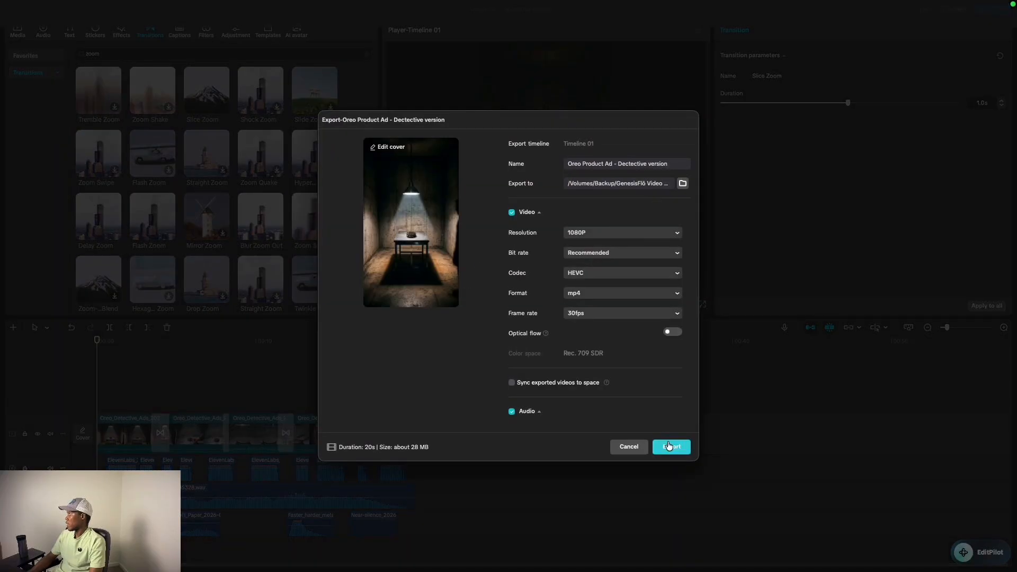
{"action": "left_click", "coordinate": [662, 442]}
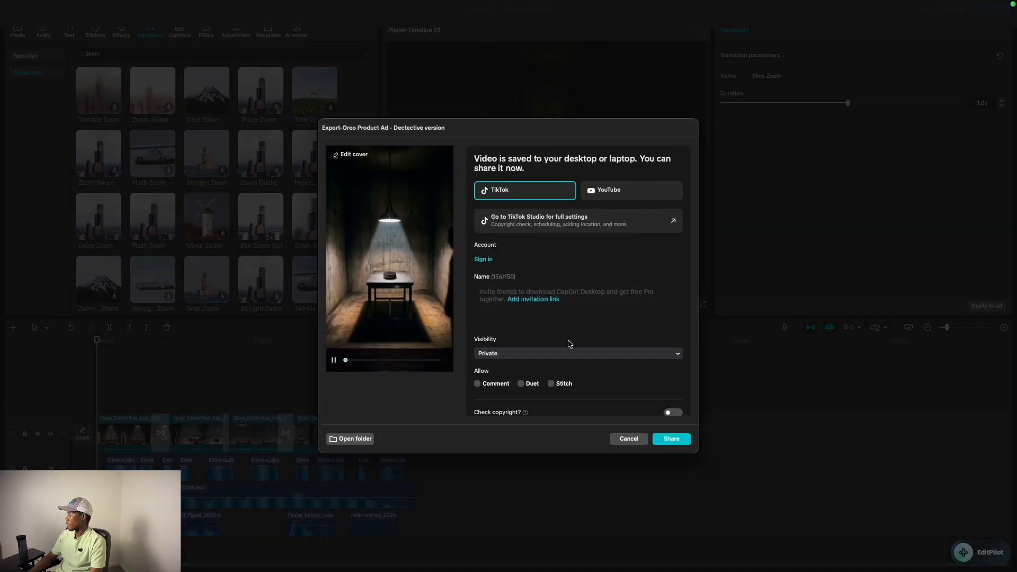
{"action": "left_click", "coordinate": [672, 438]}
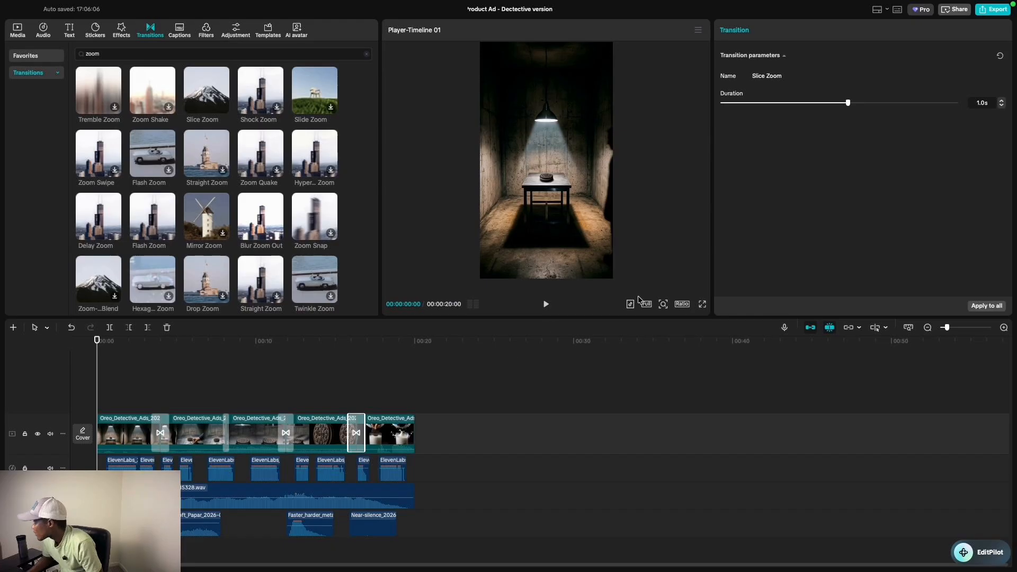
View the ad preview in full screen, close it, and return to the brief and ElevenLabs windows.
{"action": "left_click", "coordinate": [698, 304]}
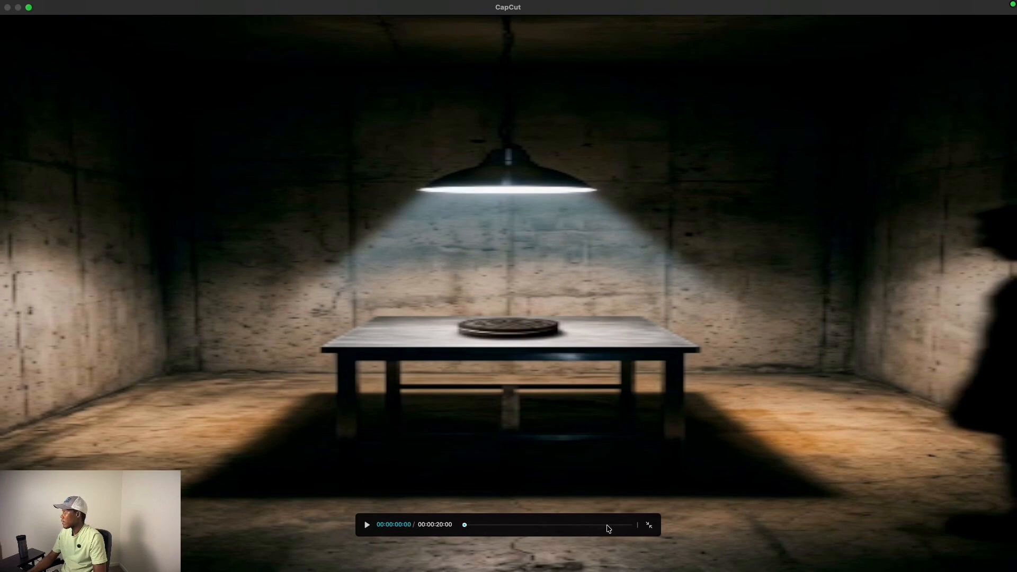
{"action": "left_click", "coordinate": [649, 526]}
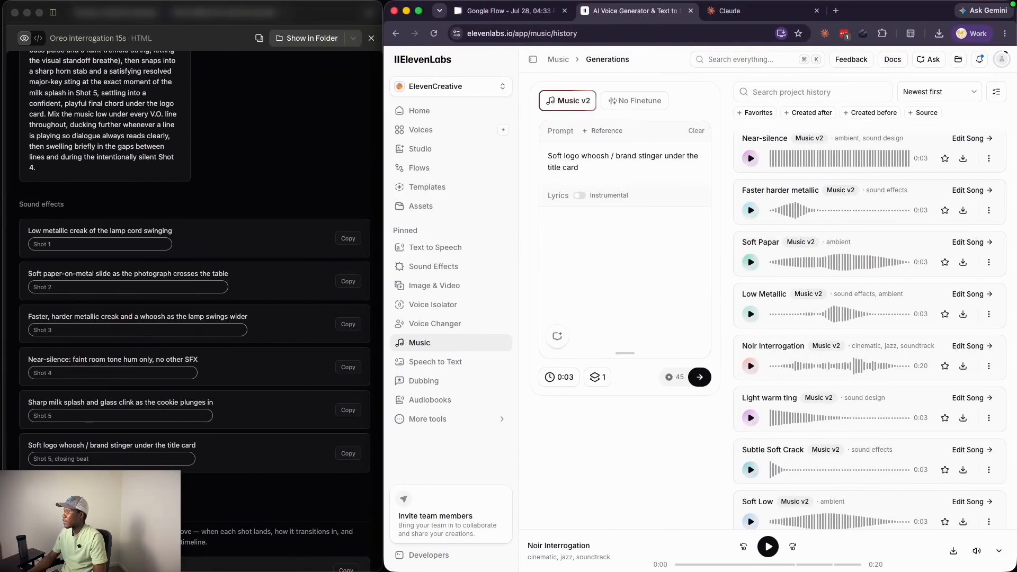
{"action": "mouse_move", "coordinate": [530, 570]}
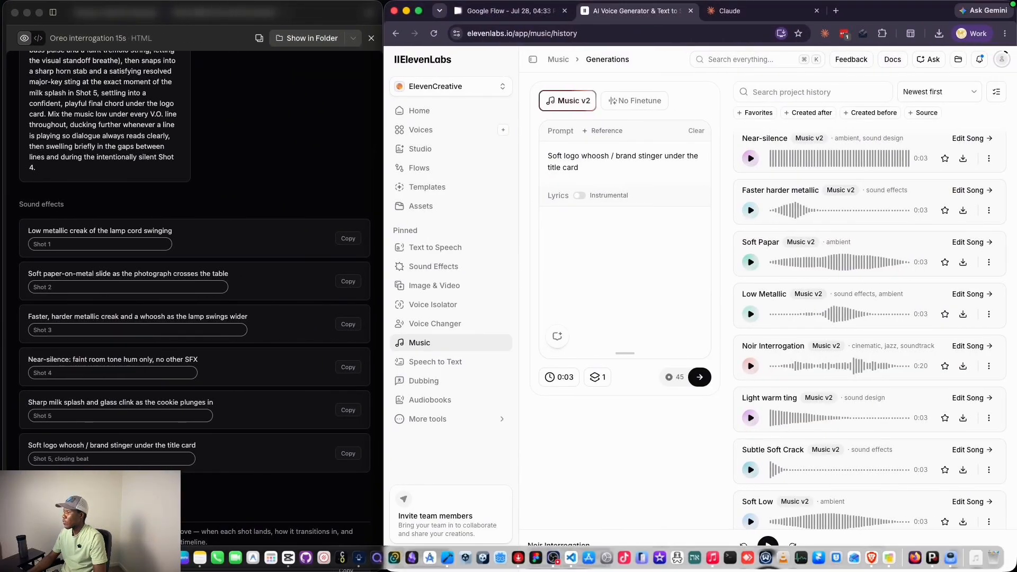